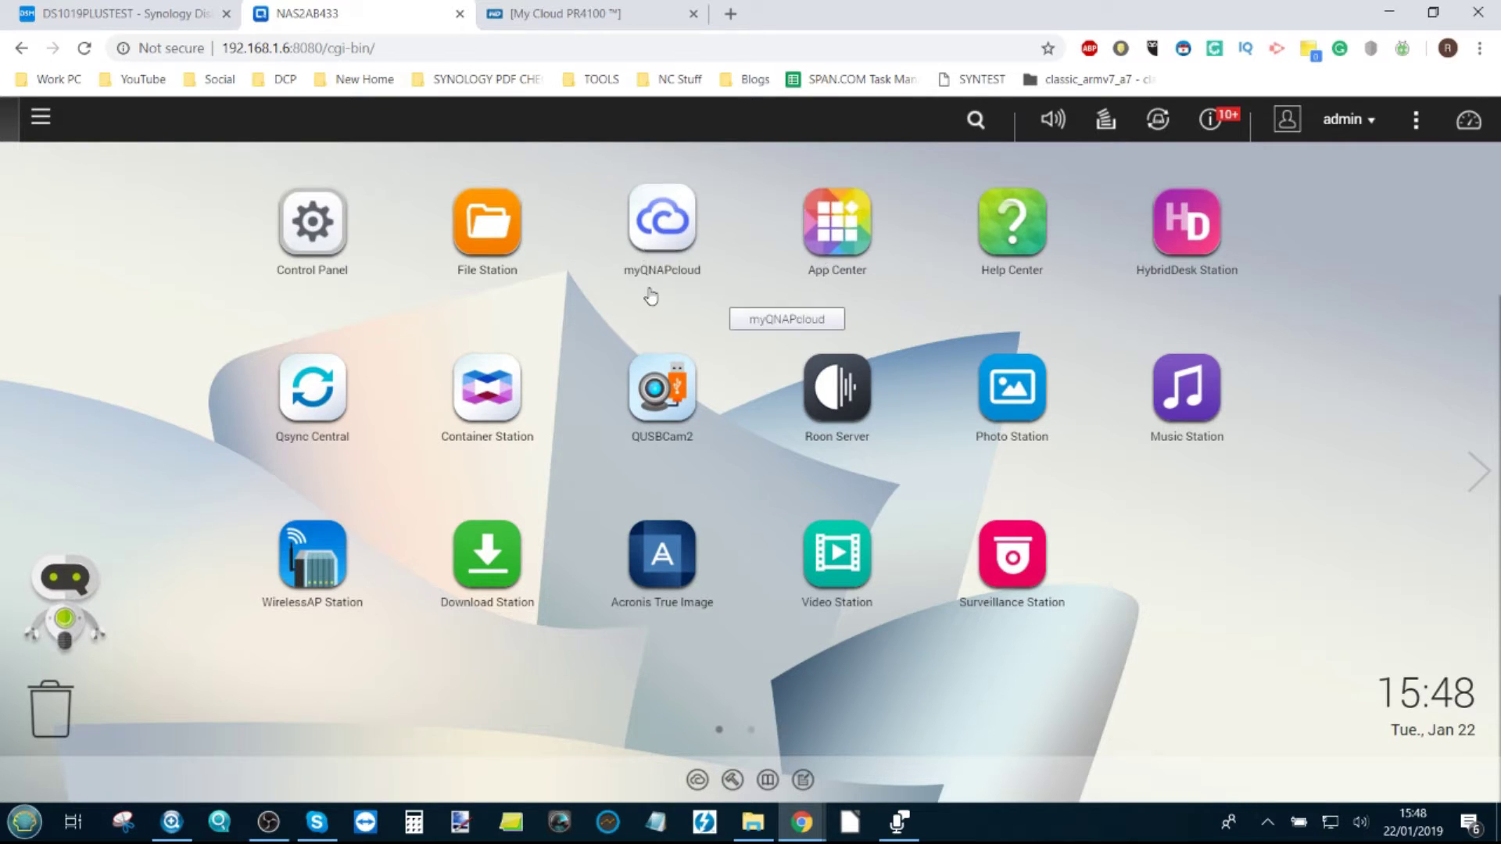
# Install Plex Media Server from App Center's Partners apps and accept the disclaimer.
pyautogui.click(812, 237)
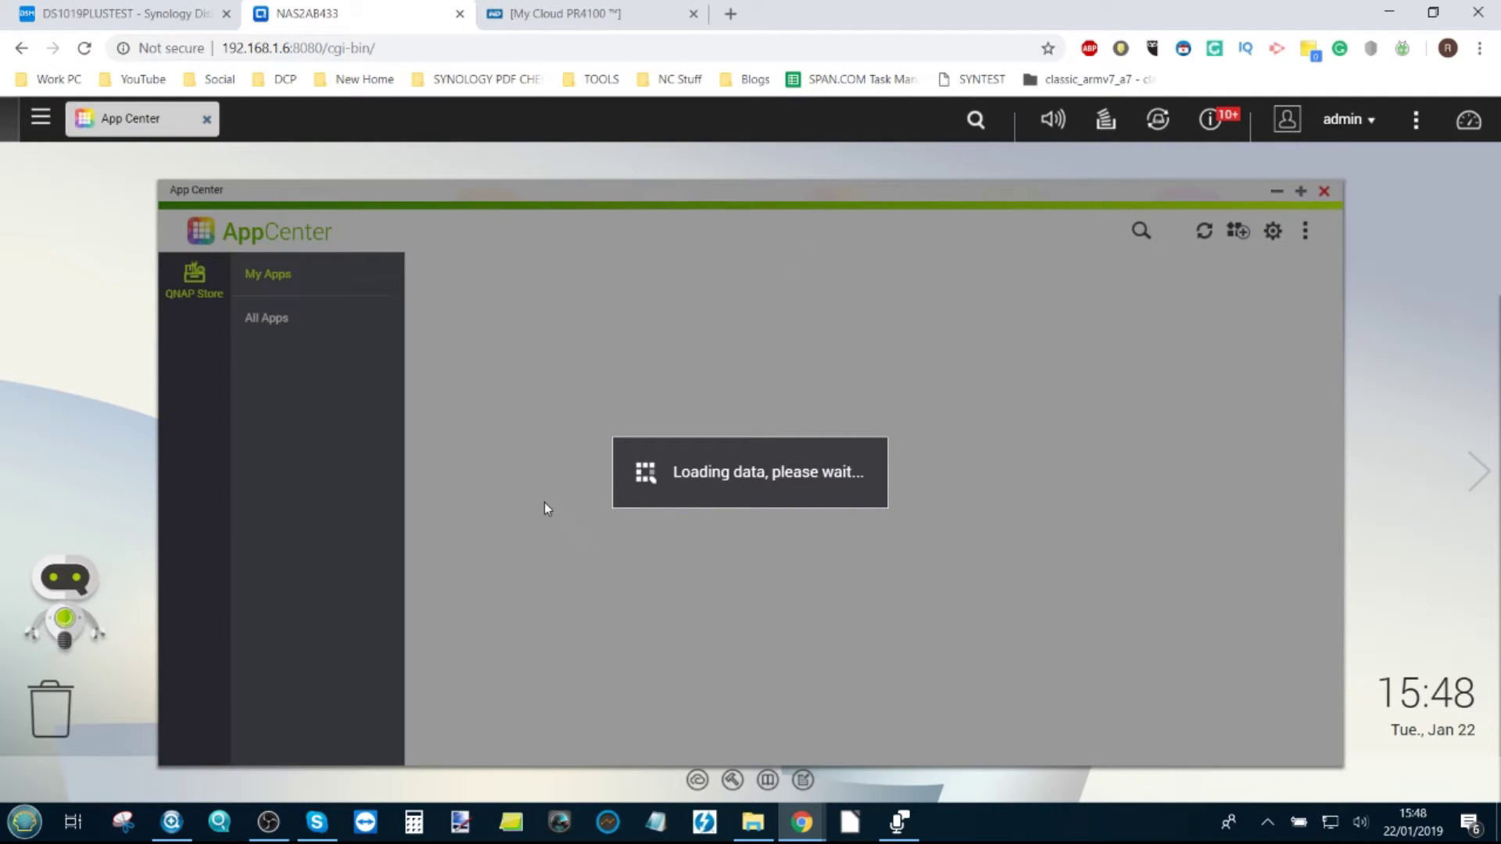
pyautogui.click(280, 327)
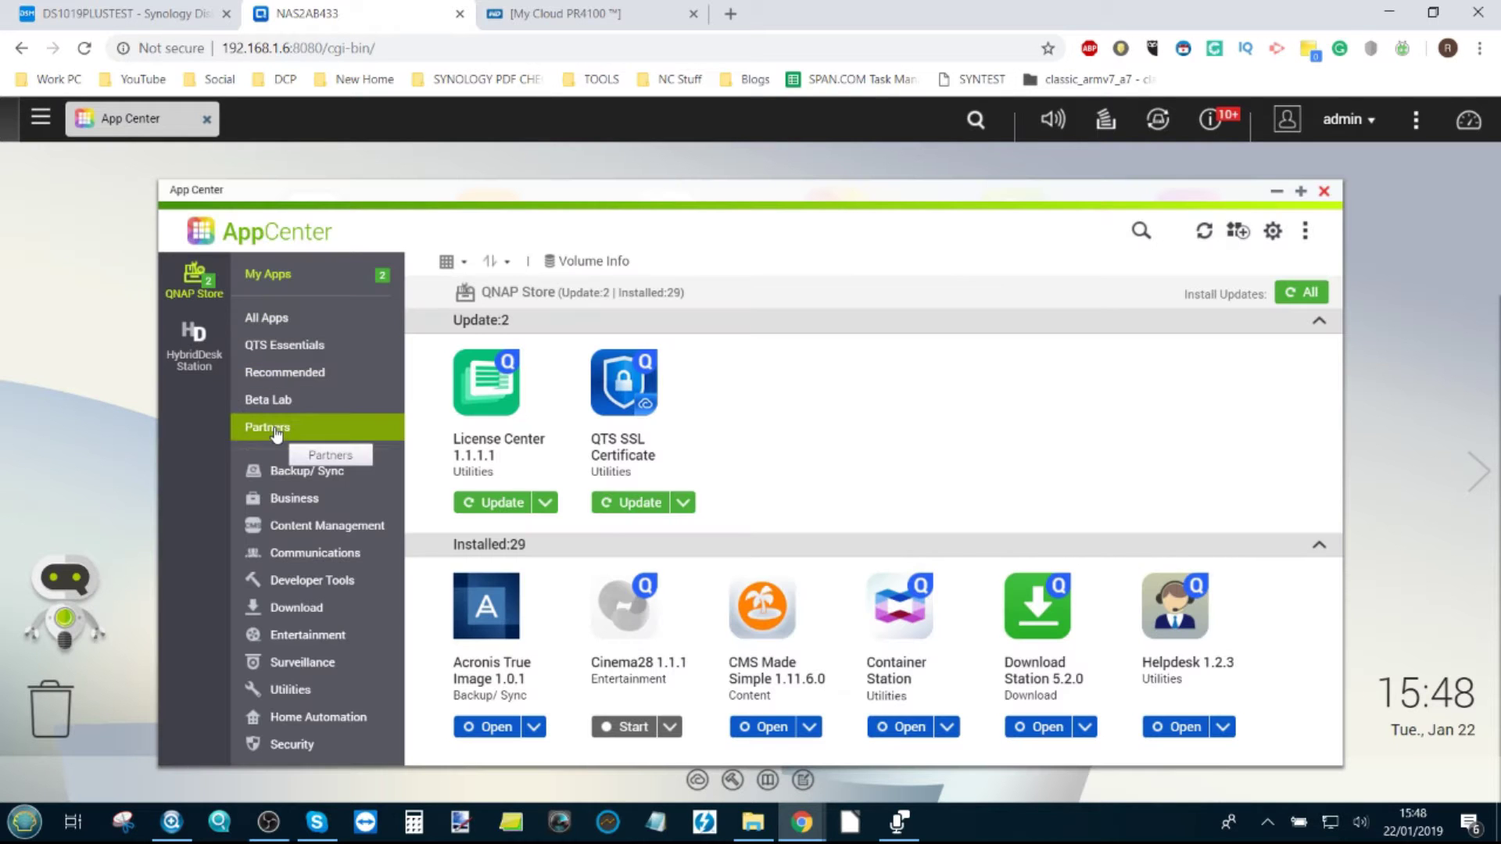
pyautogui.click(268, 427)
pyautogui.scroll(-3, 867, 490)
pyautogui.scroll(-4, 782, 540)
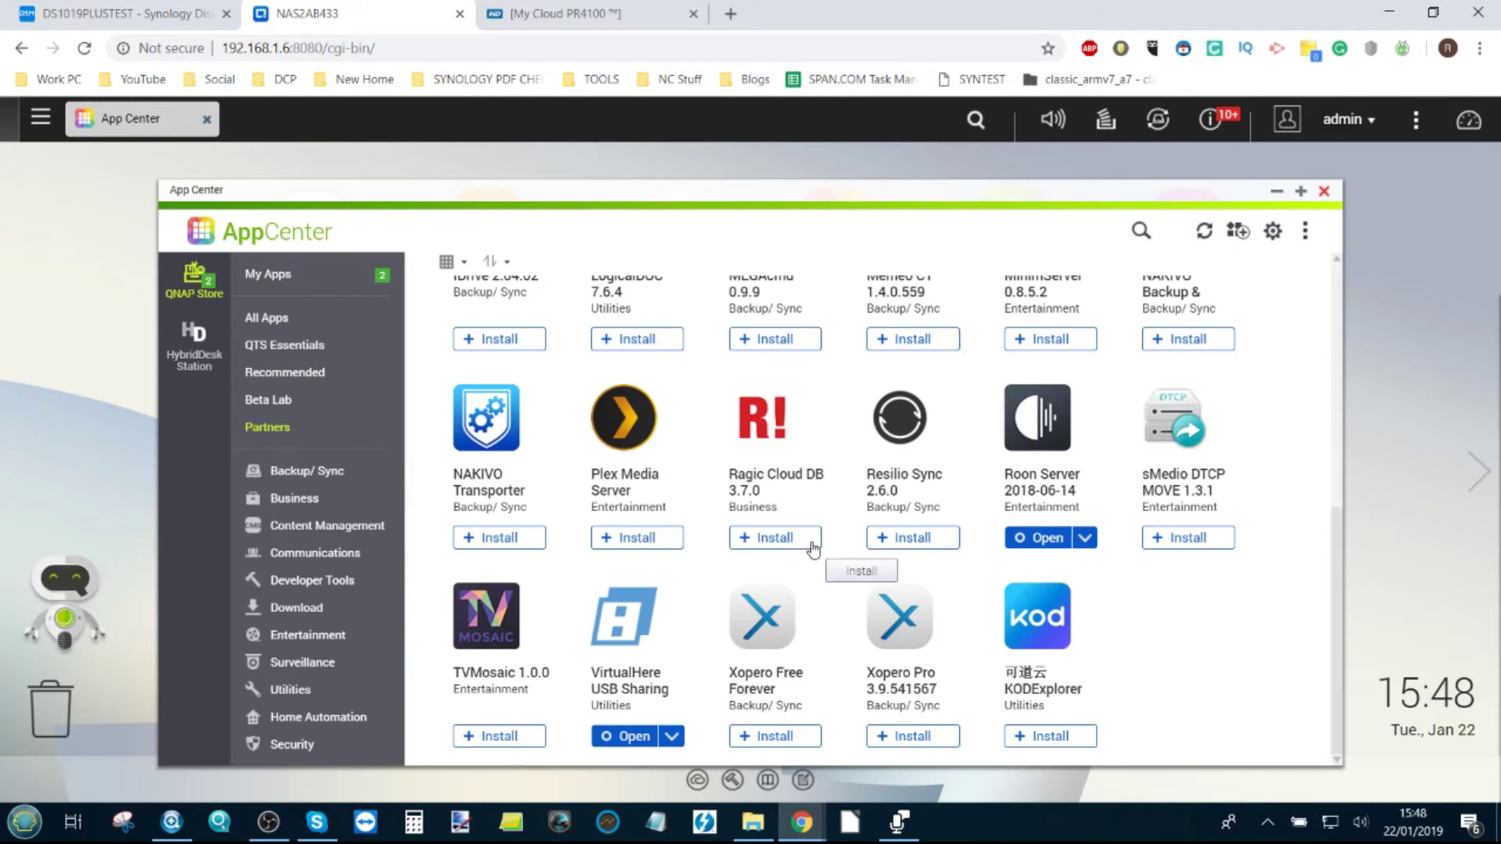
pyautogui.click(639, 538)
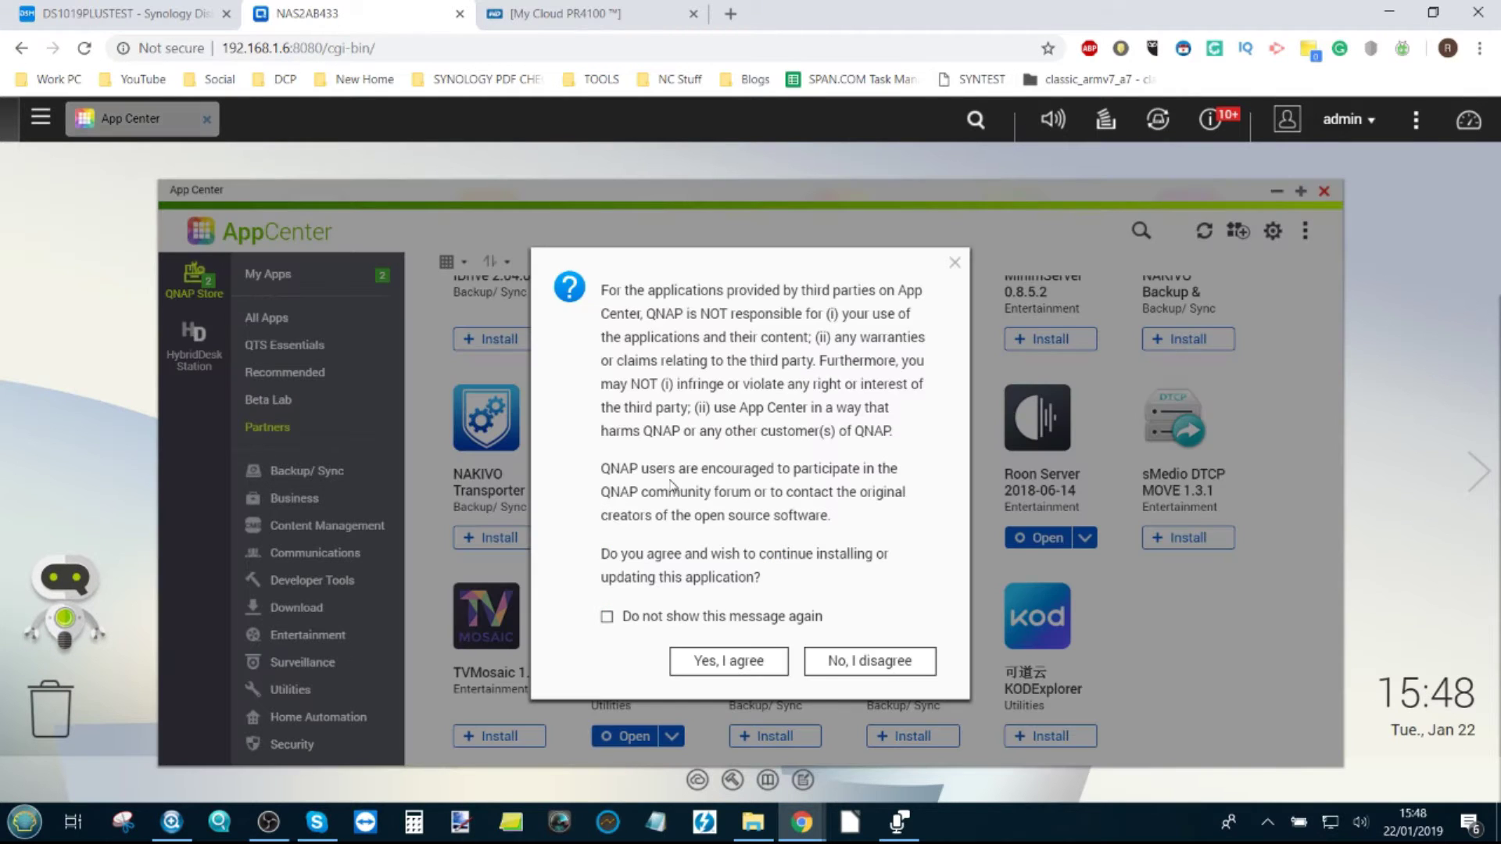
pyautogui.click(731, 754)
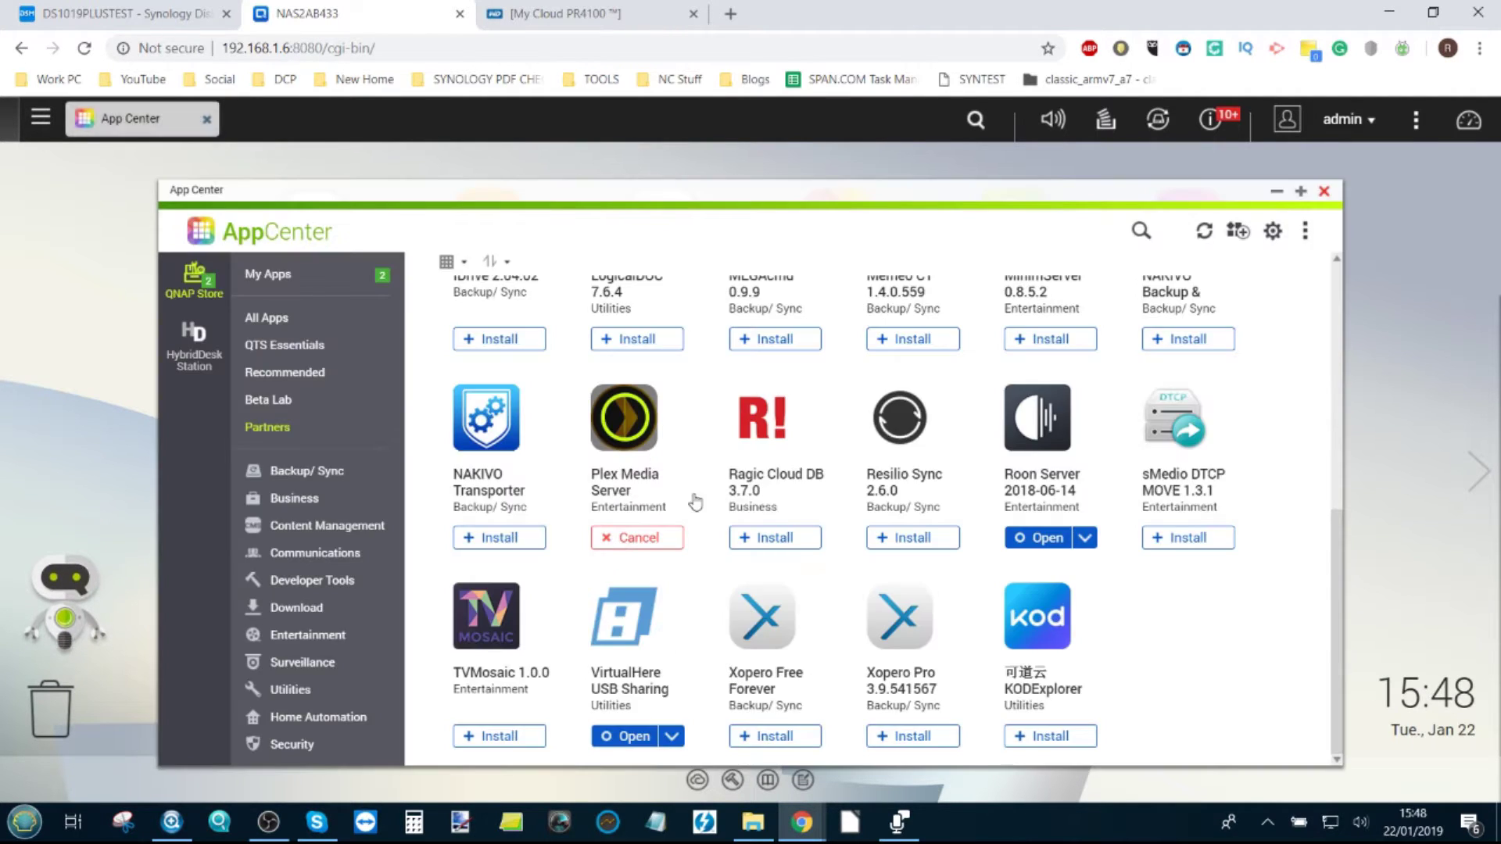
# Look in on the Synology and WD My Cloud tabs, dismissing DSM Help, then return to QNAP.
pyautogui.click(117, 14)
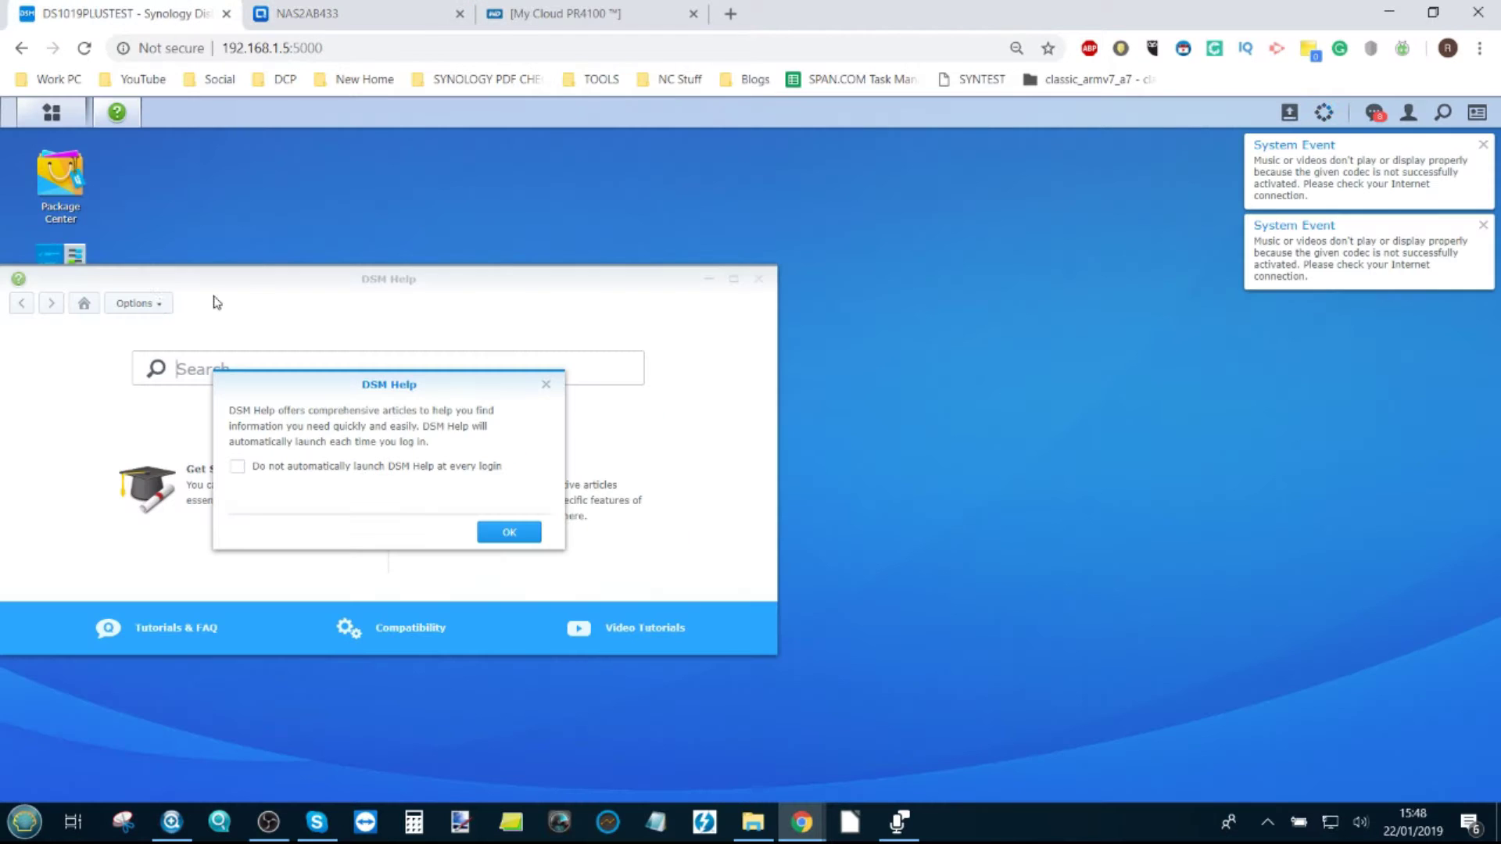
pyautogui.click(546, 384)
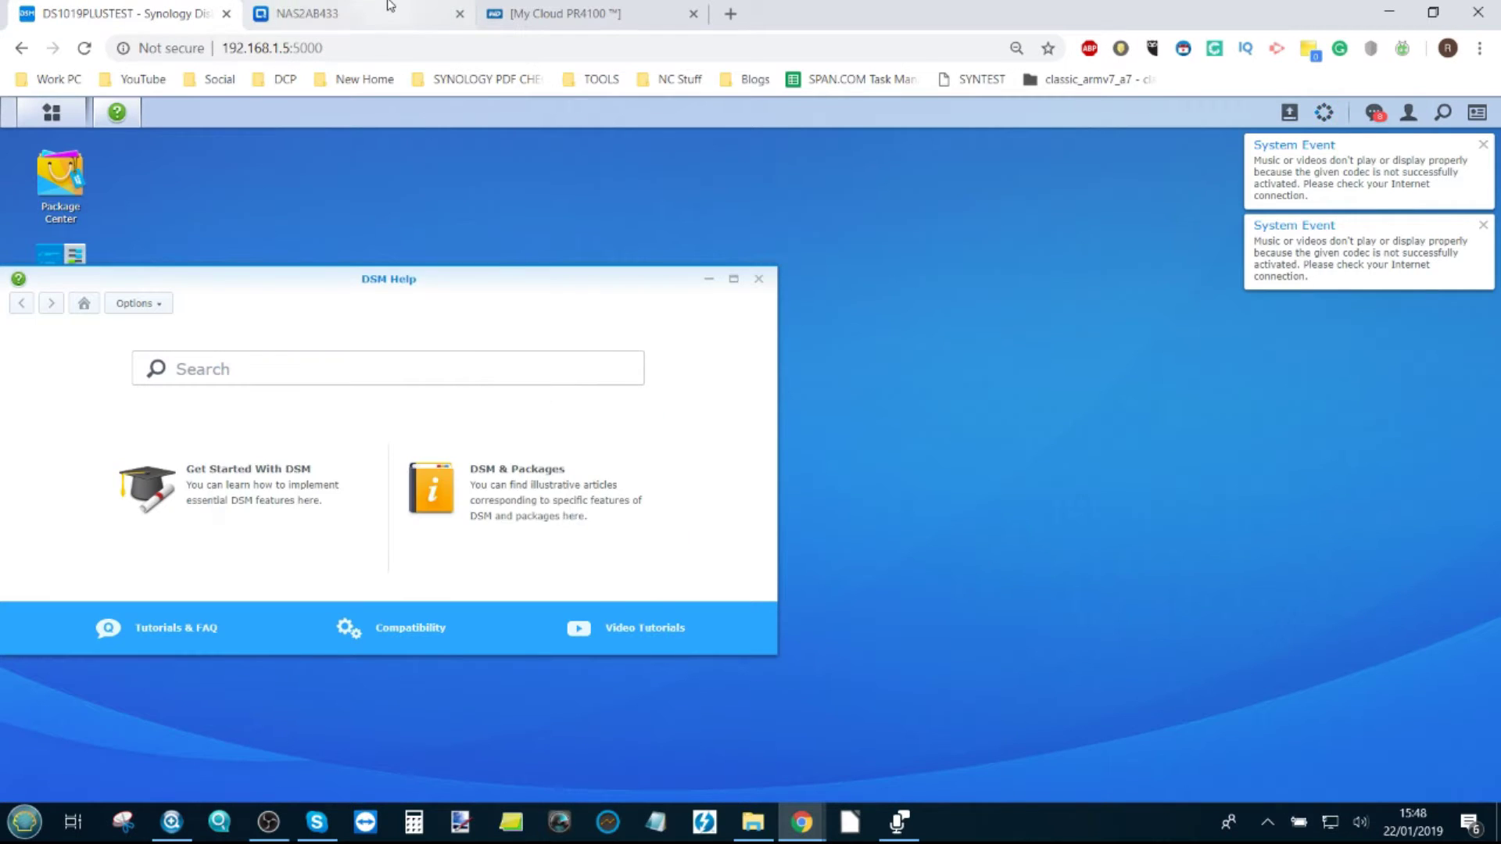
pyautogui.click(336, 14)
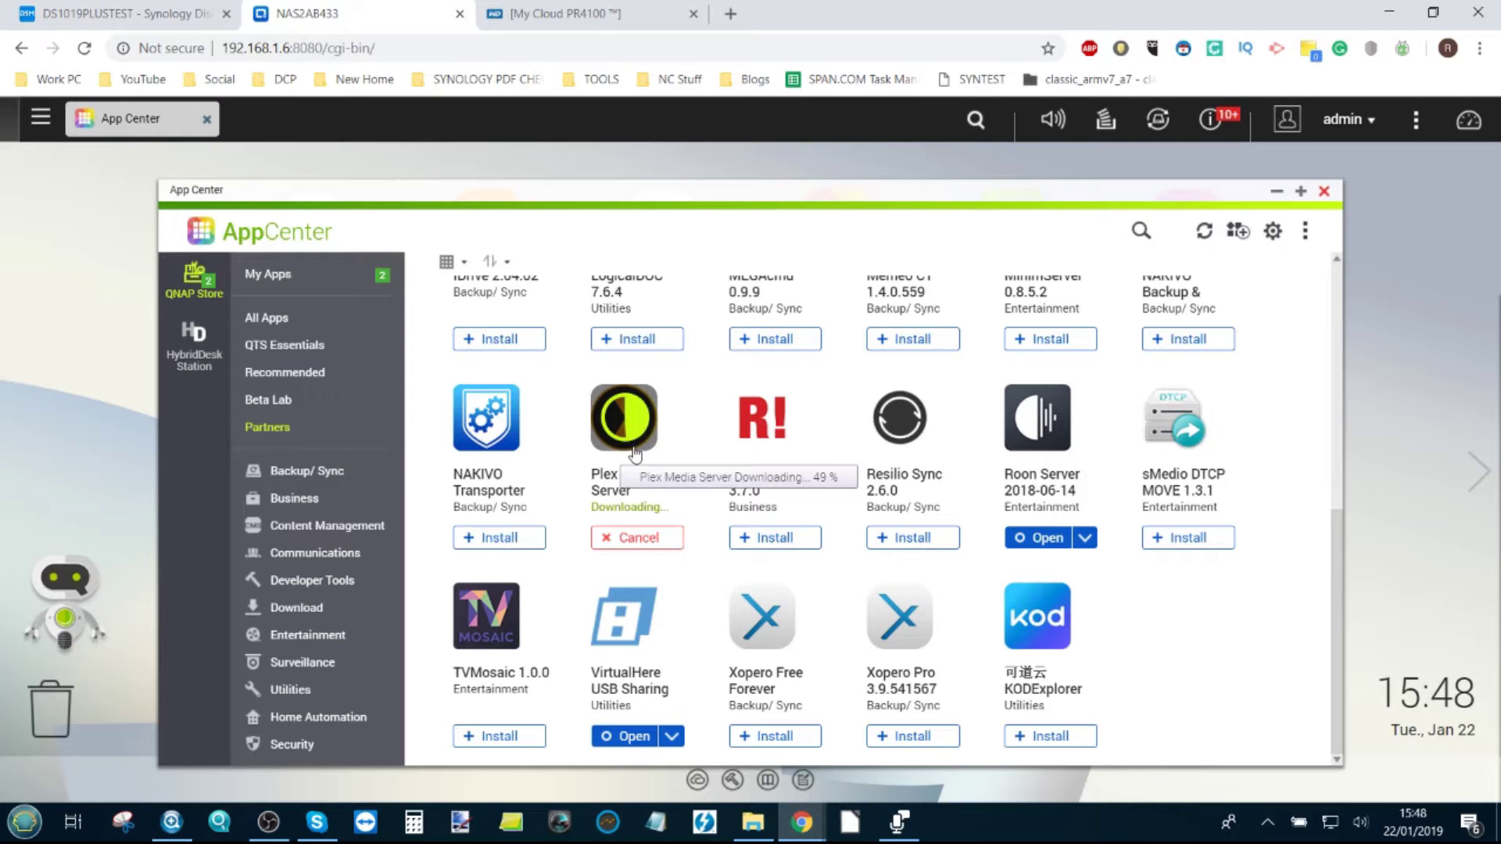
pyautogui.click(586, 15)
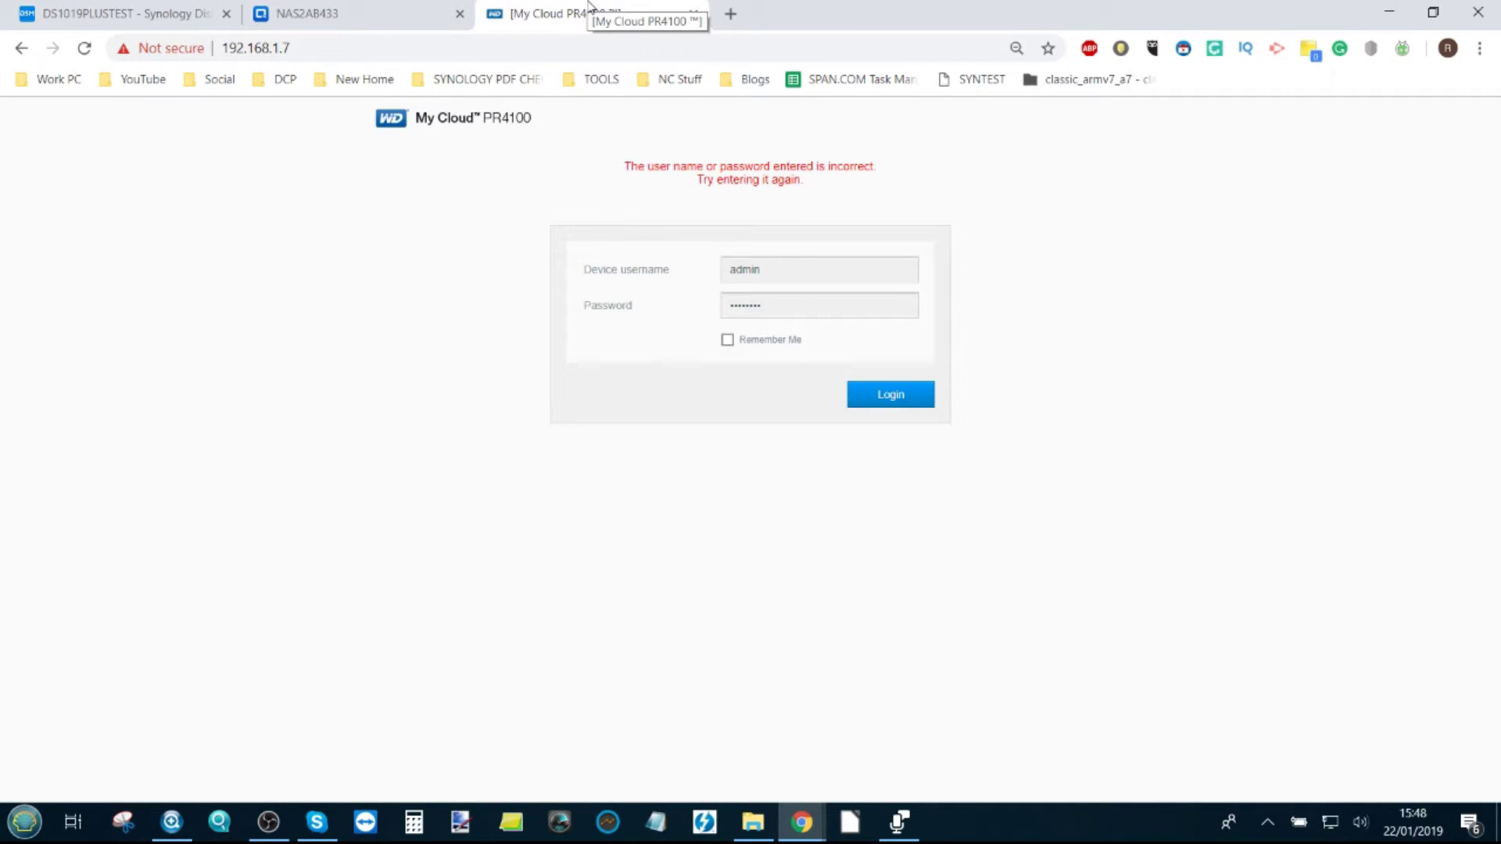
pyautogui.click(418, 5)
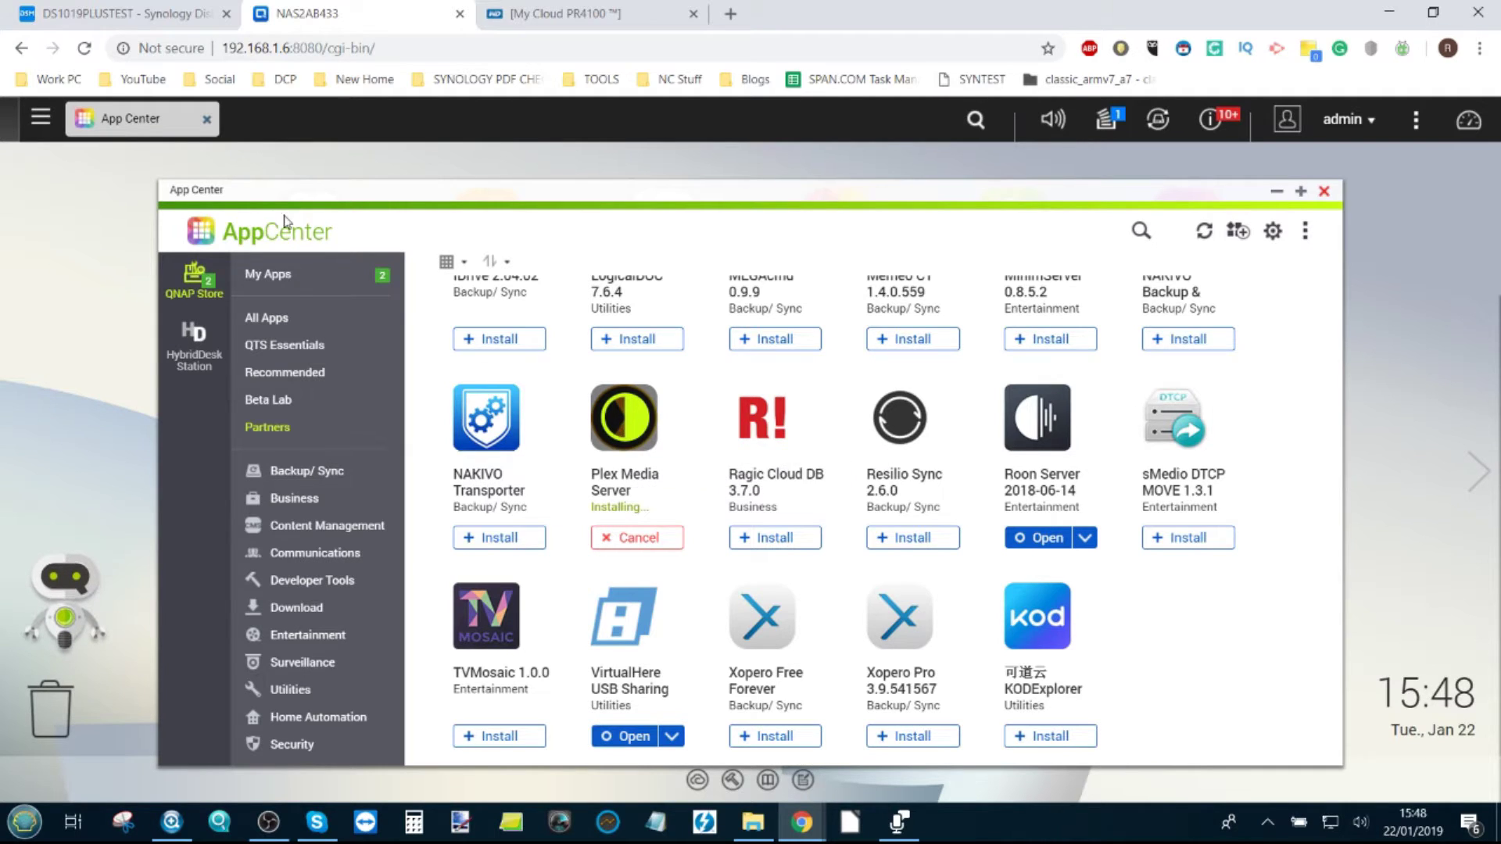
# Launch File Station and open the Multimedia folder on DataVol1.
pyautogui.click(41, 118)
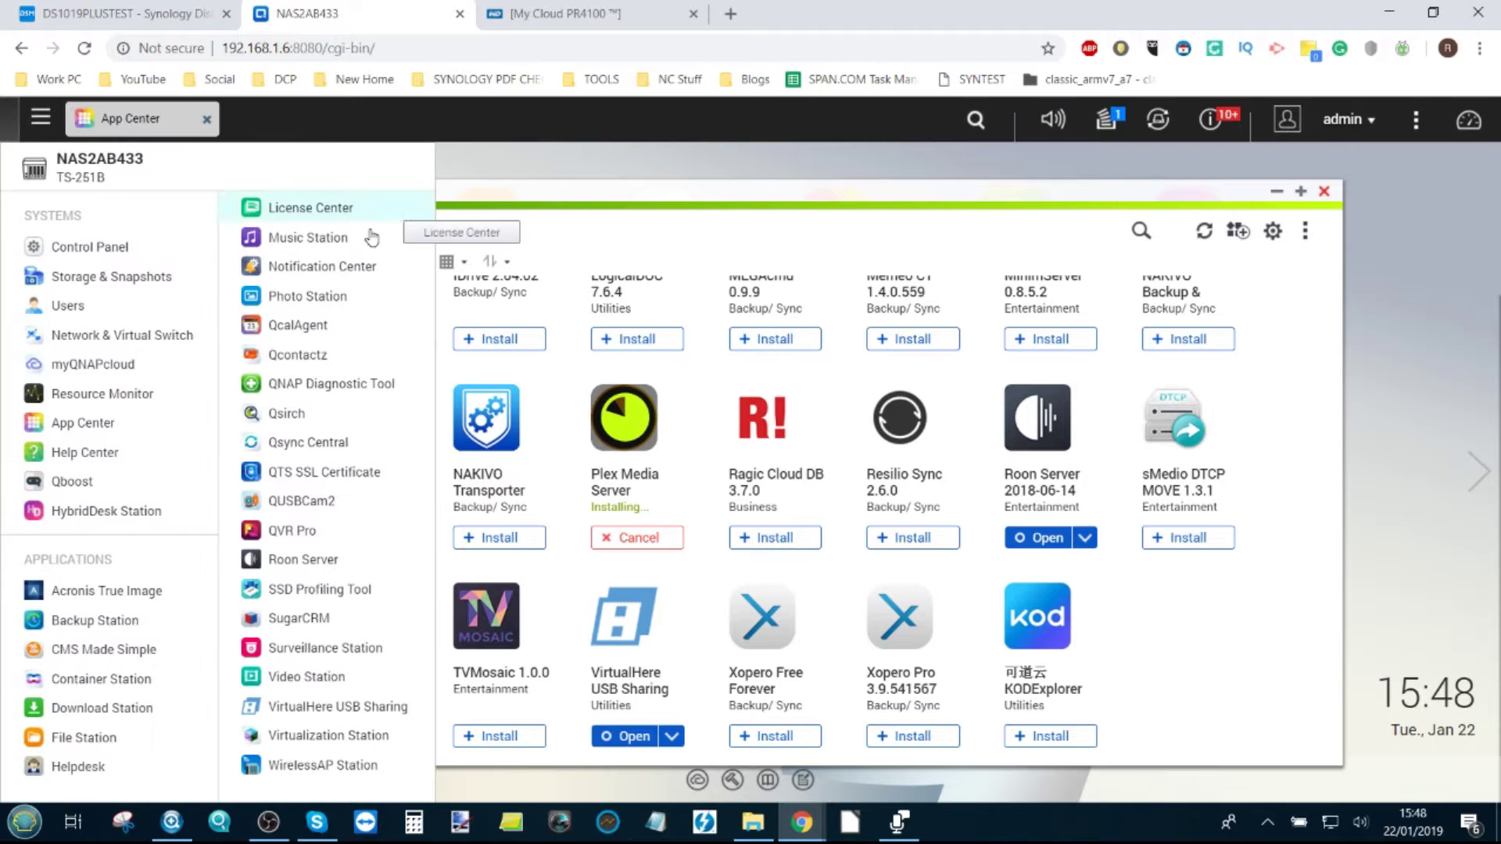
pyautogui.click(89, 747)
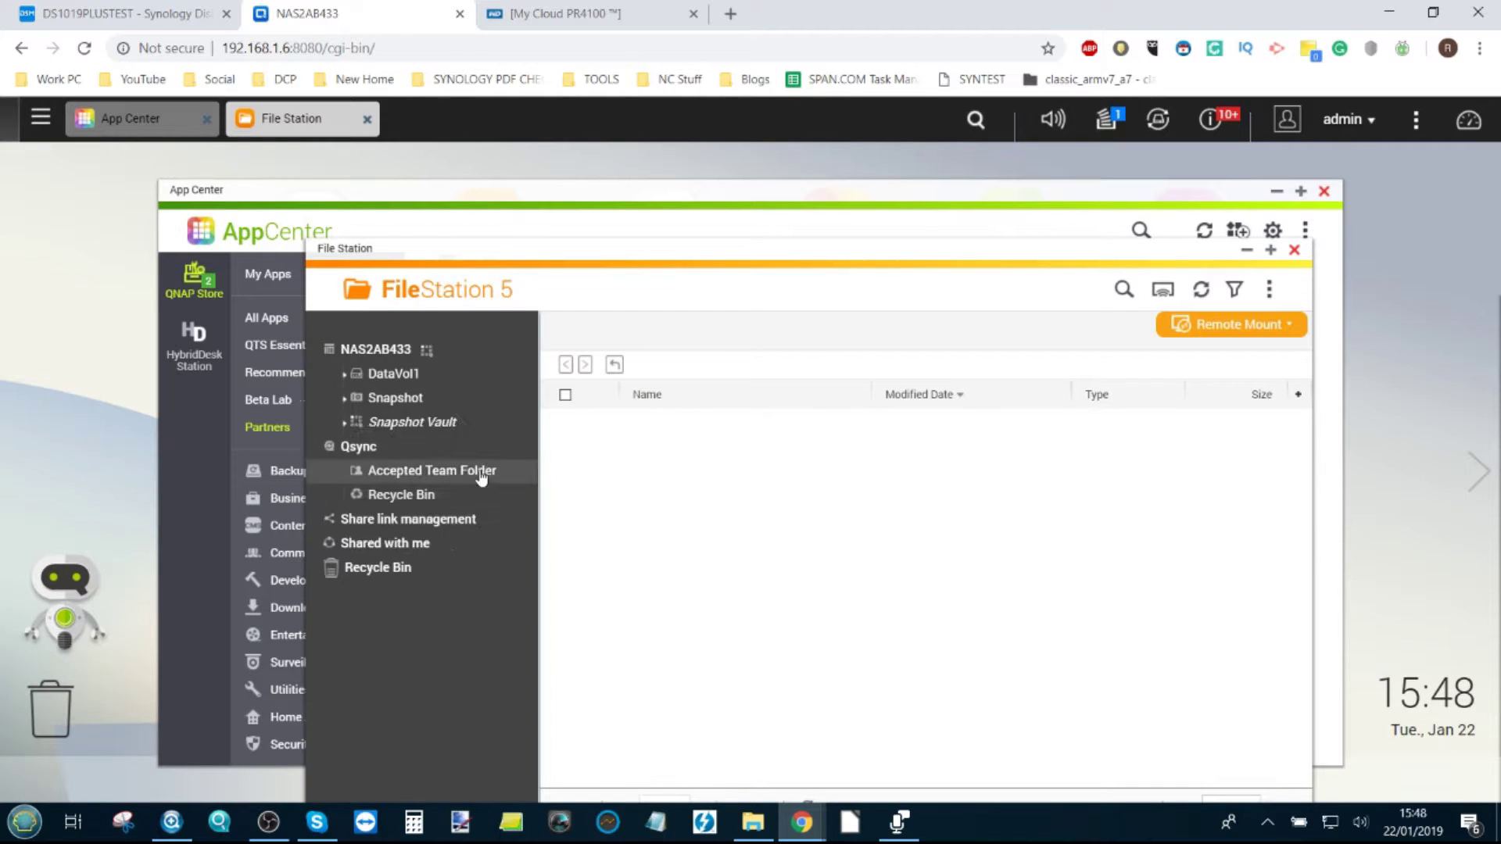
pyautogui.click(413, 470)
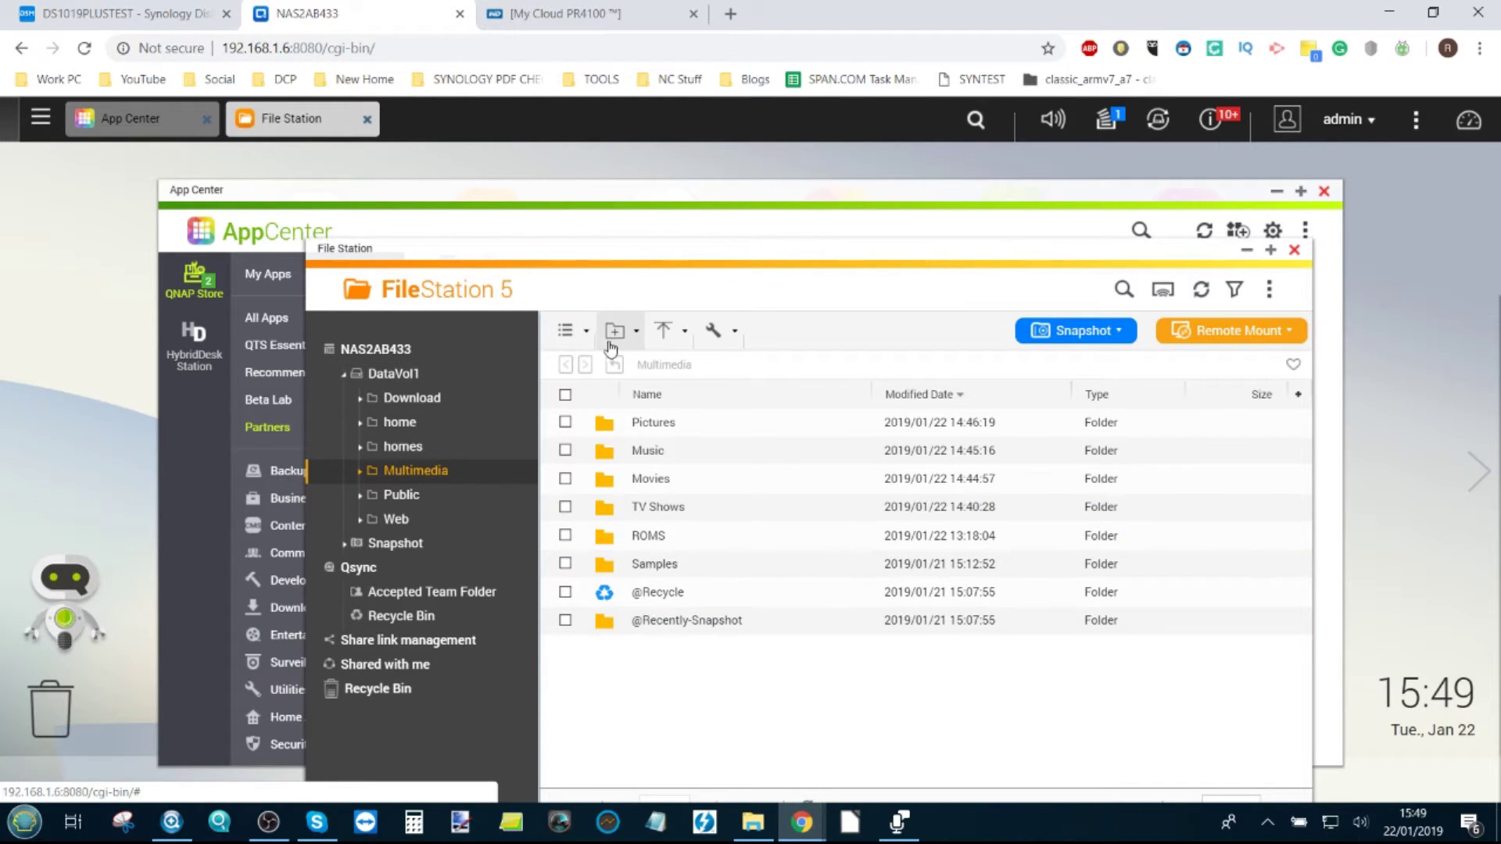
# Start a new shared folder named 'Test'.
pyautogui.click(634, 341)
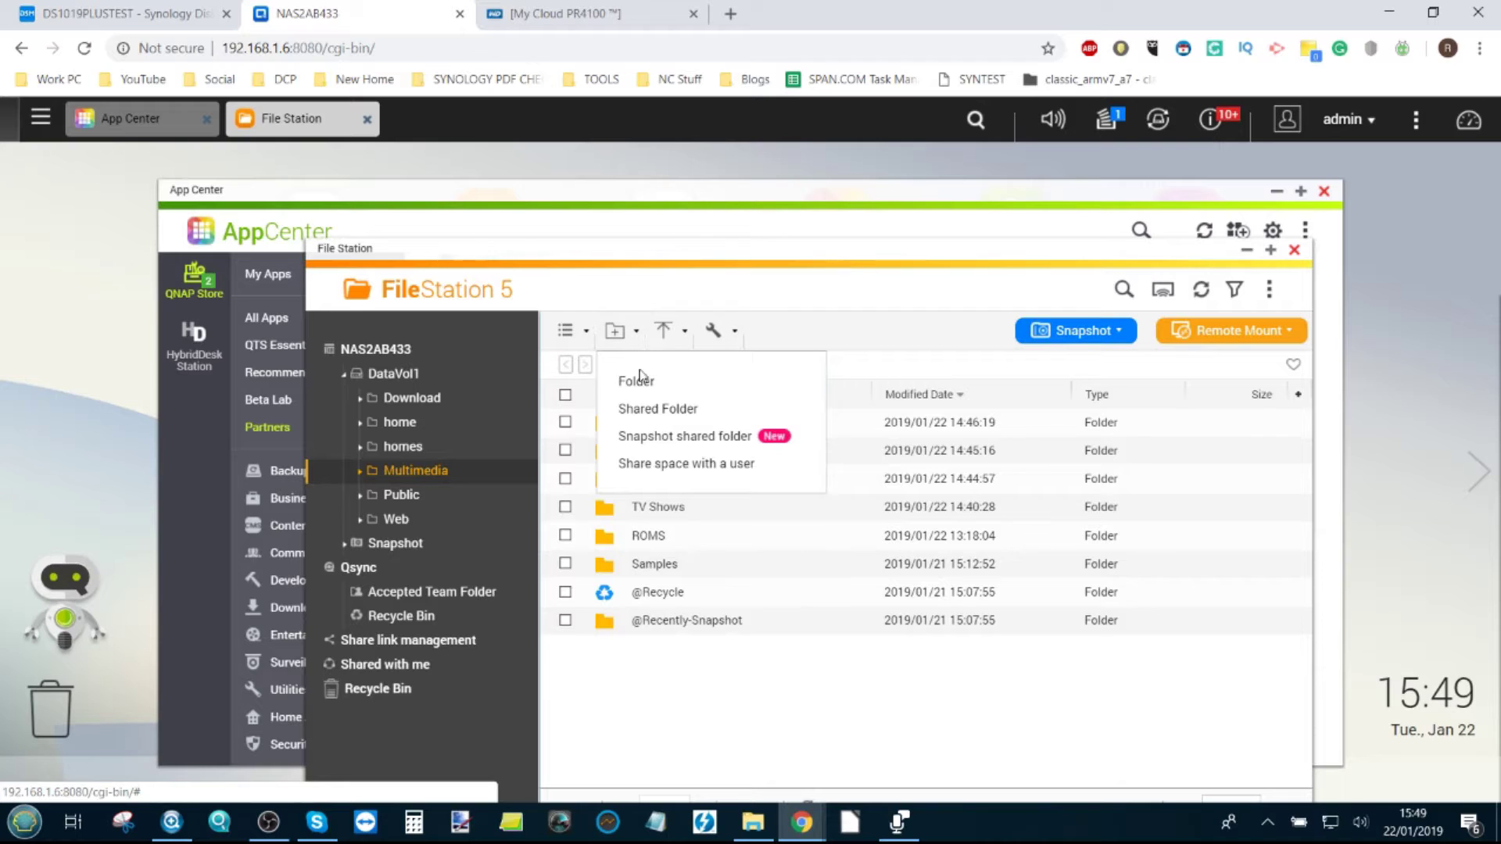
pyautogui.click(673, 411)
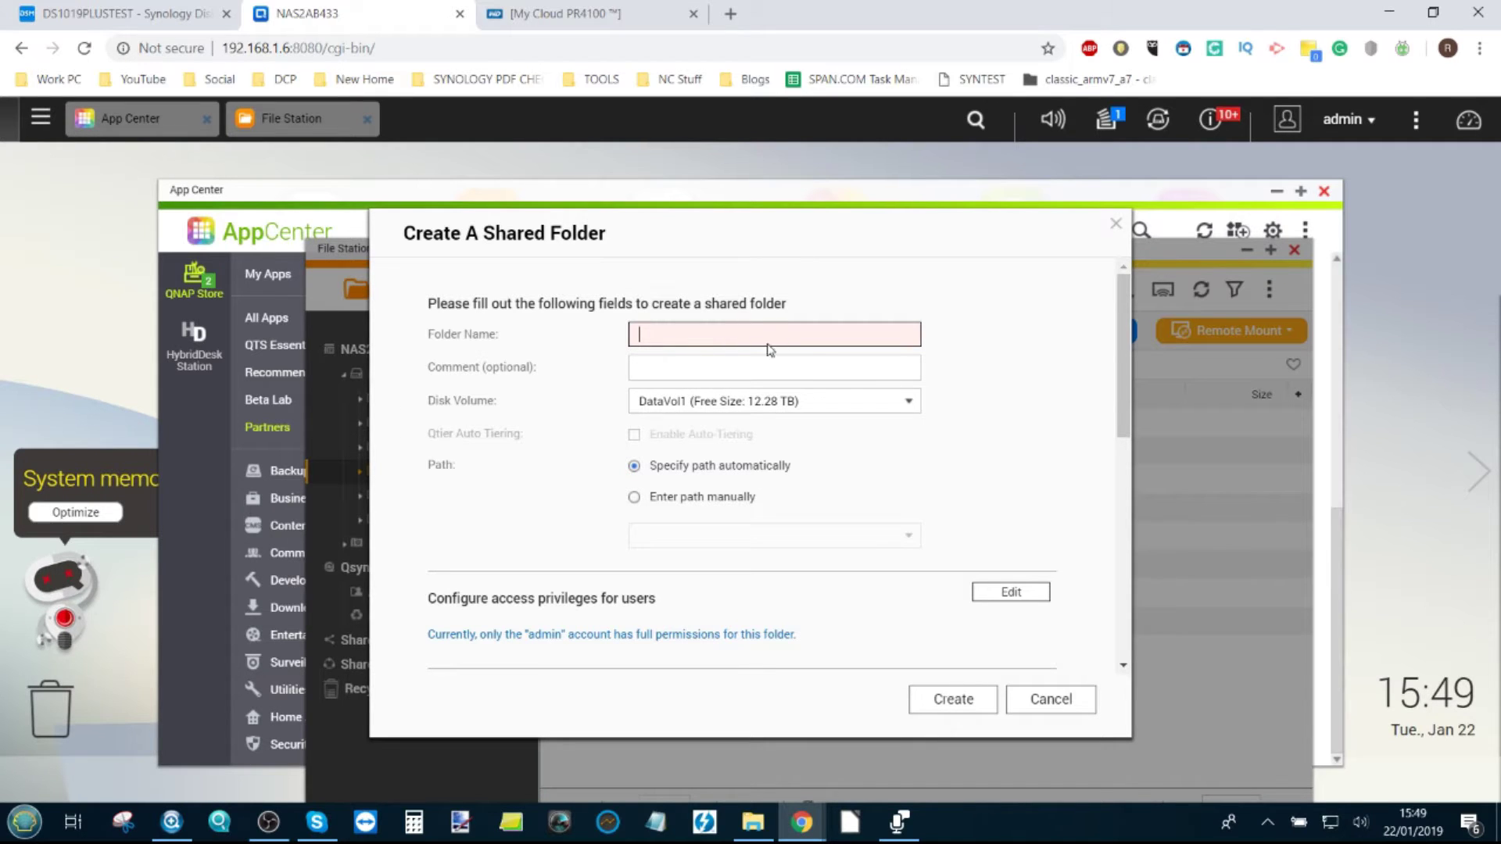
pyautogui.write('Test')
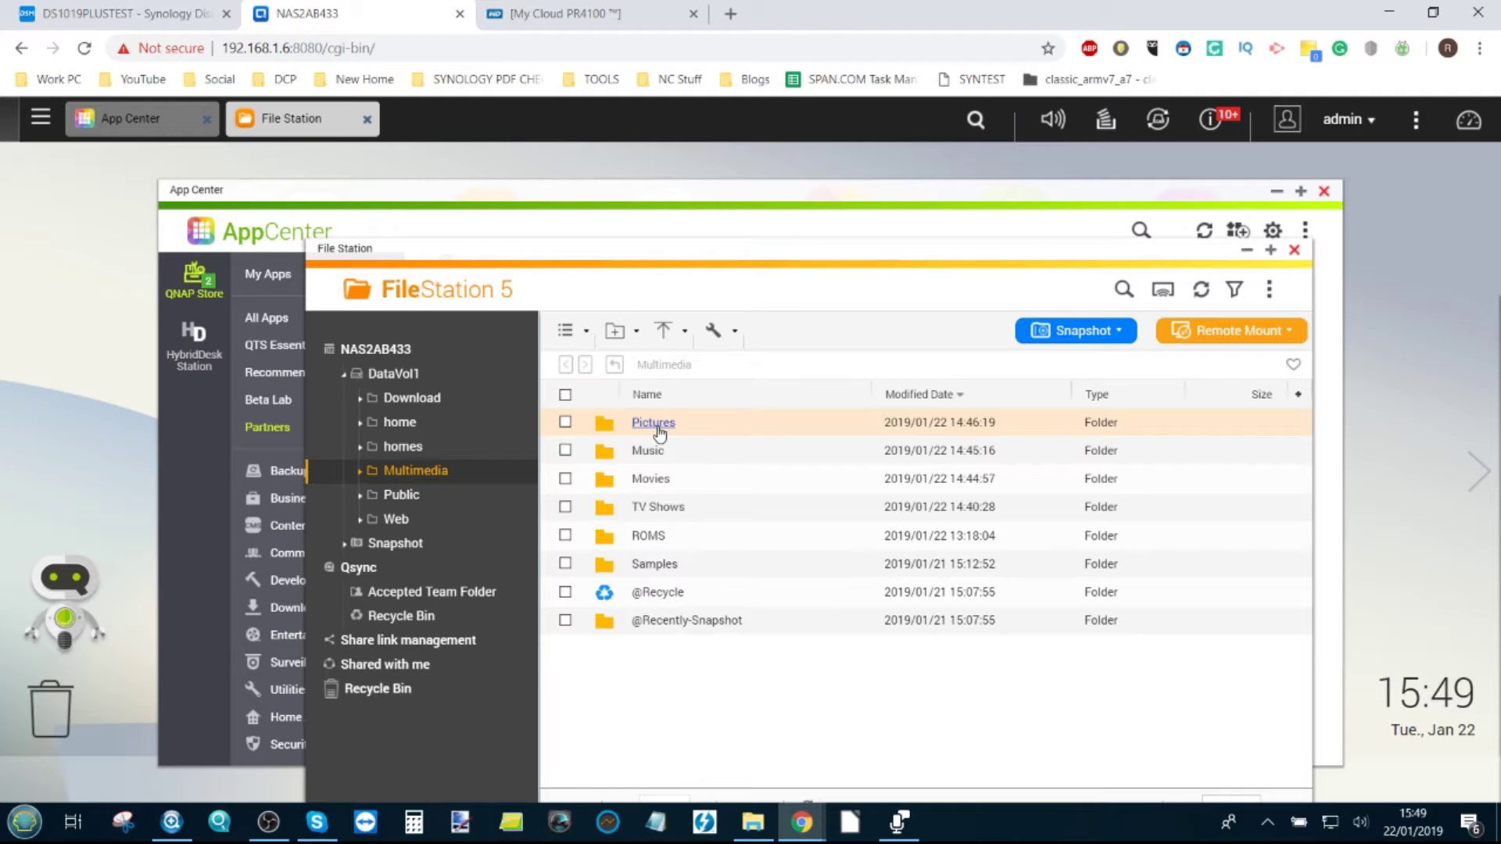
pyautogui.click(661, 513)
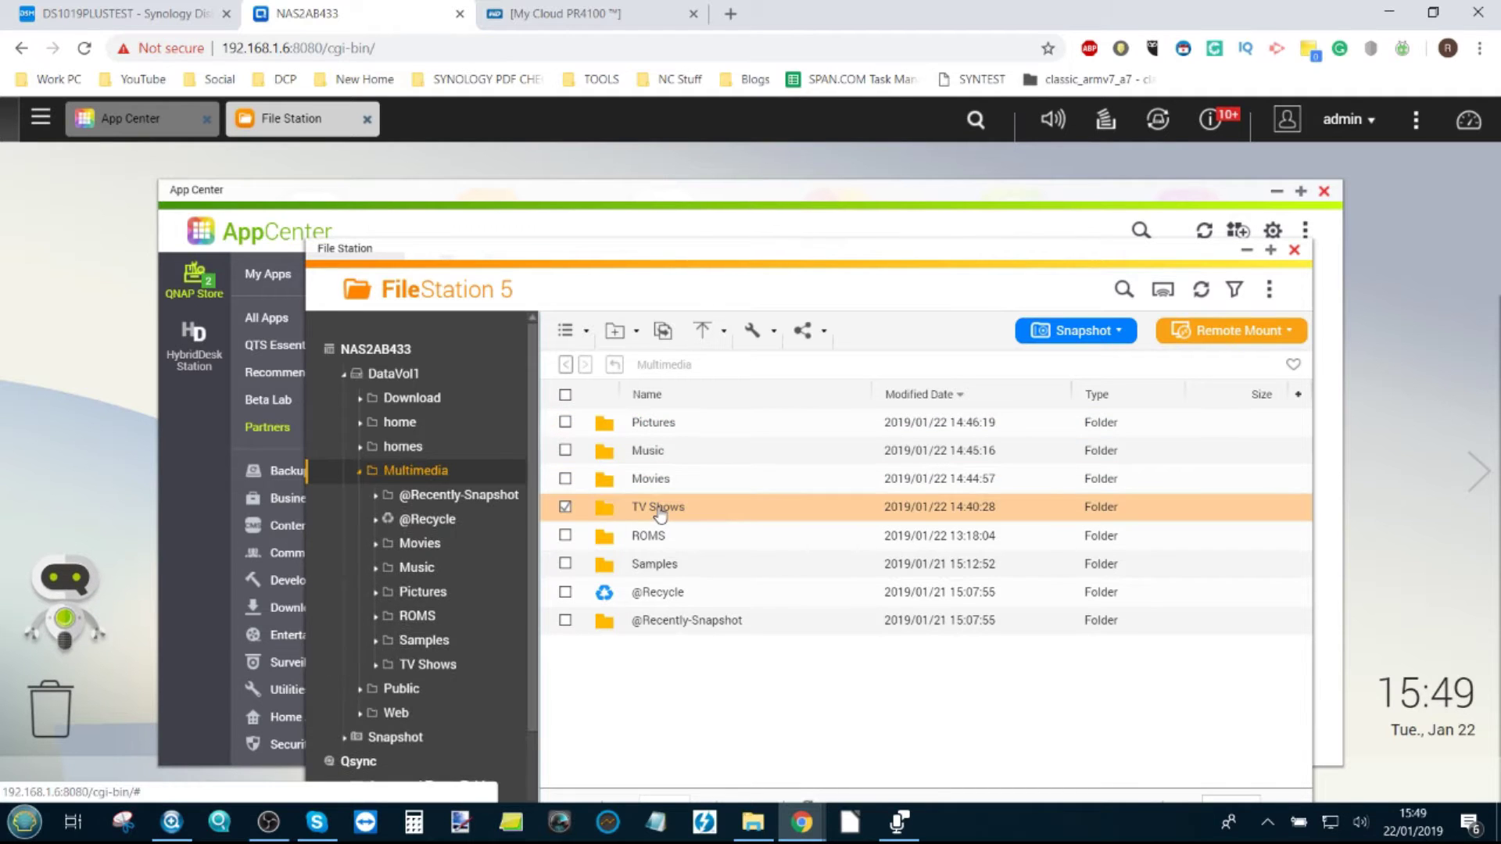
pyautogui.doubleClick(660, 512)
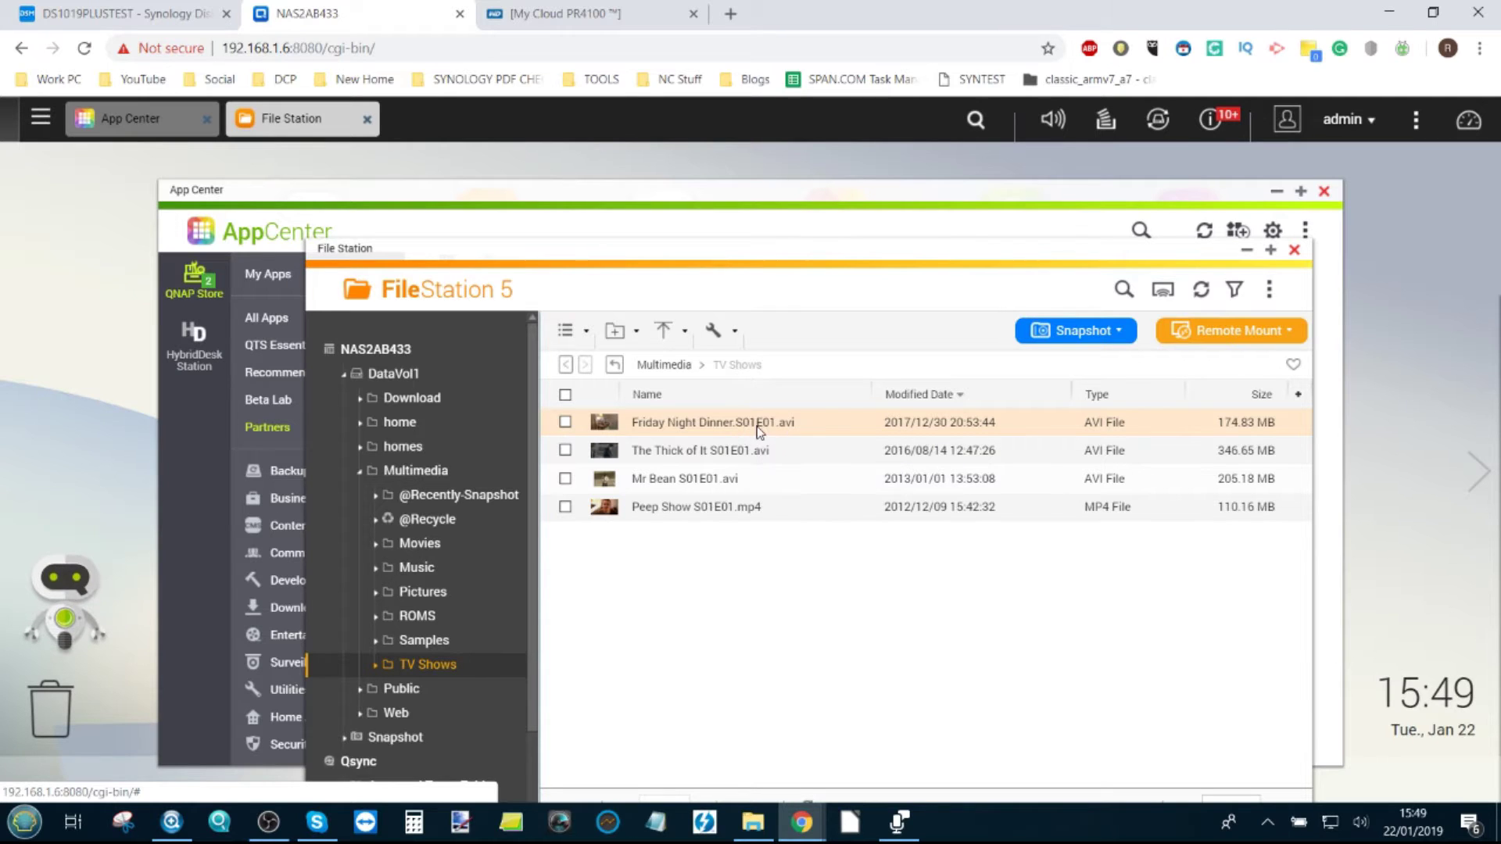
pyautogui.click(674, 366)
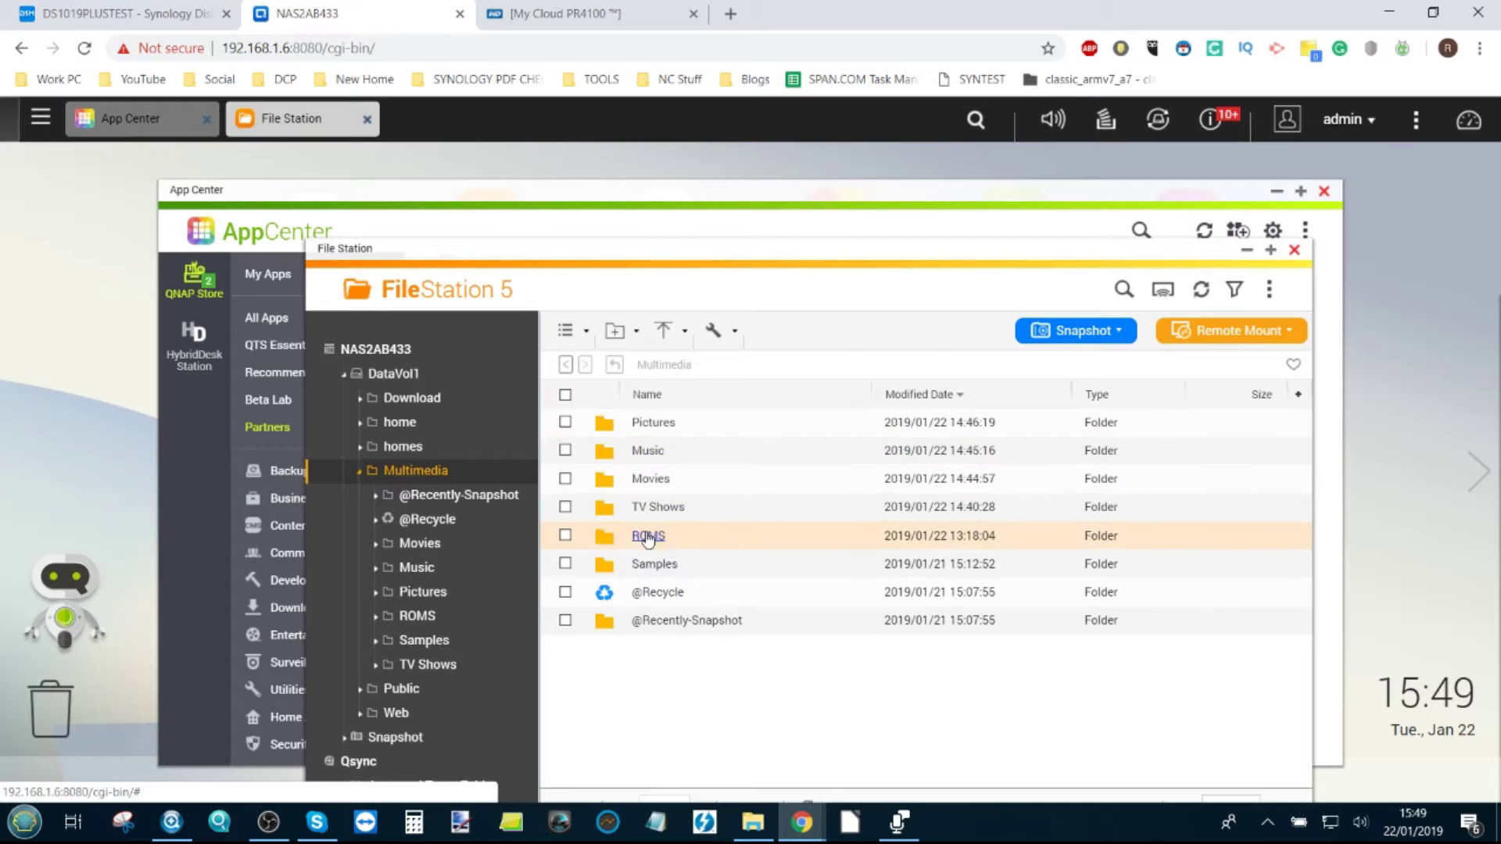
pyautogui.click(1295, 251)
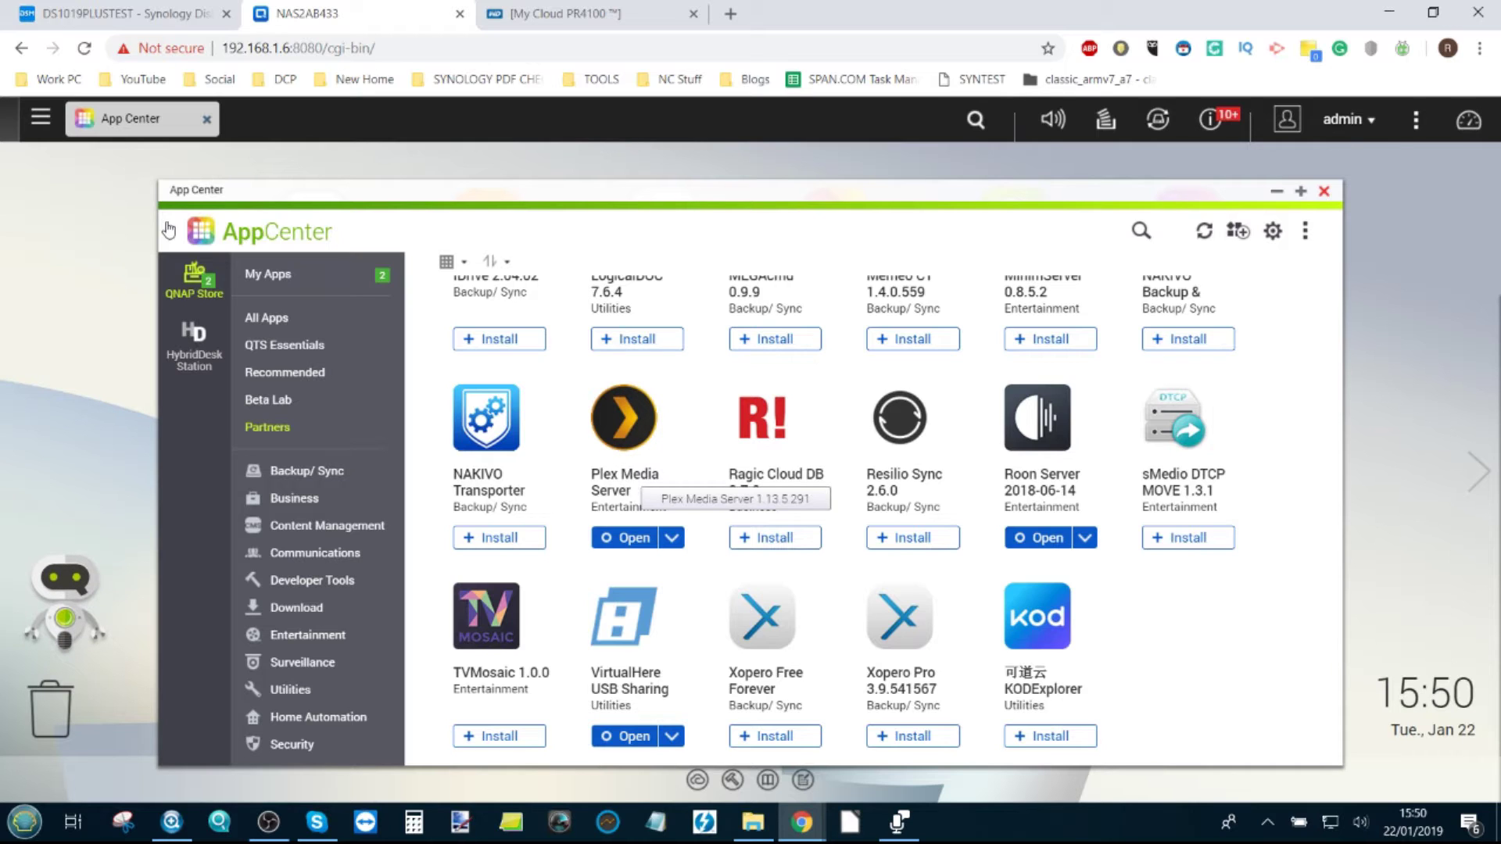
# Close App Center from the main menu and return to the QTS desktop.
pyautogui.click(41, 118)
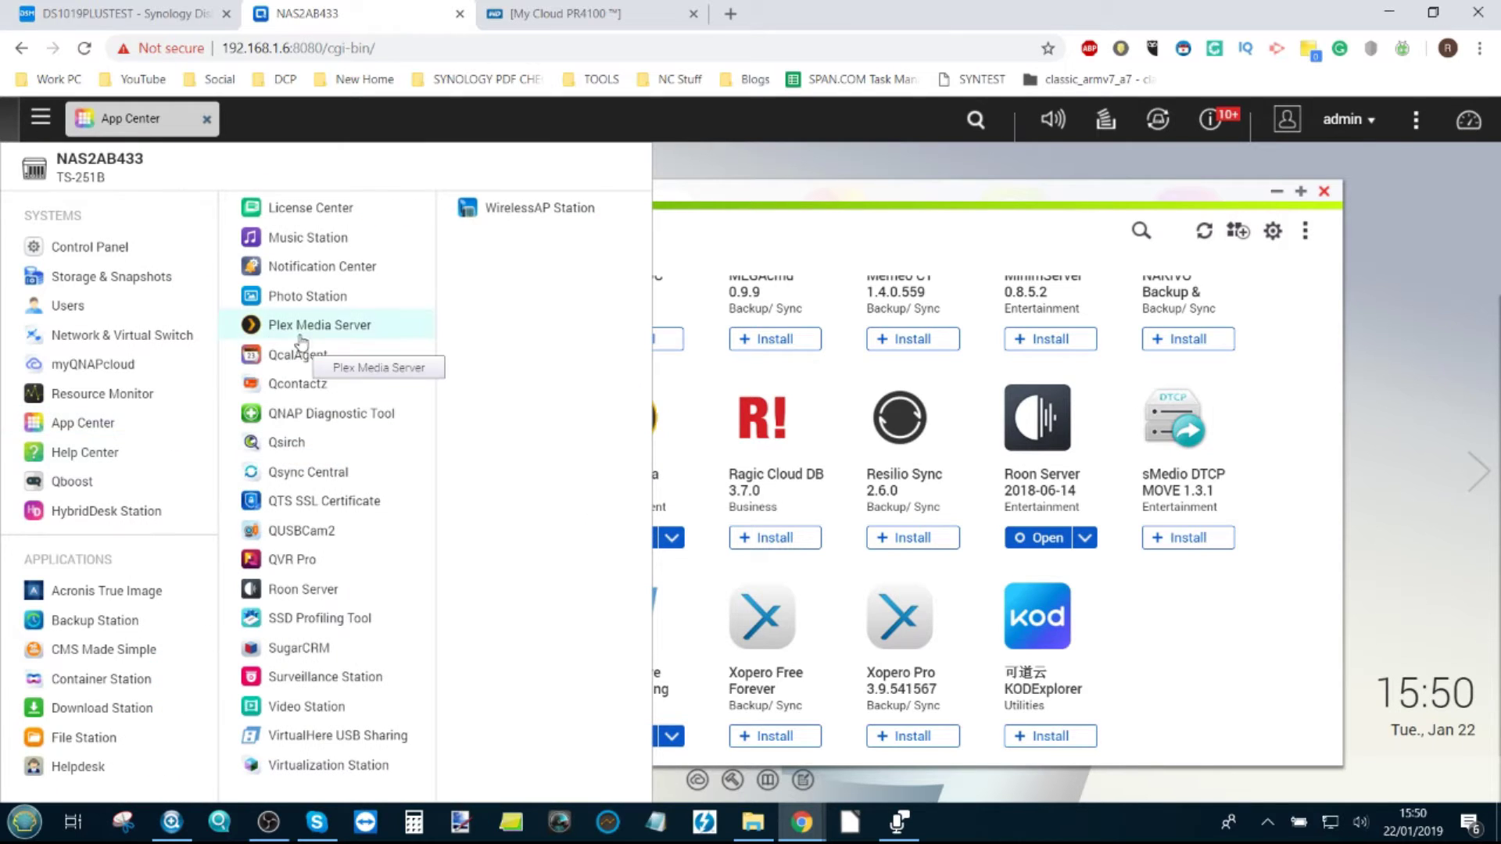
pyautogui.click(1323, 193)
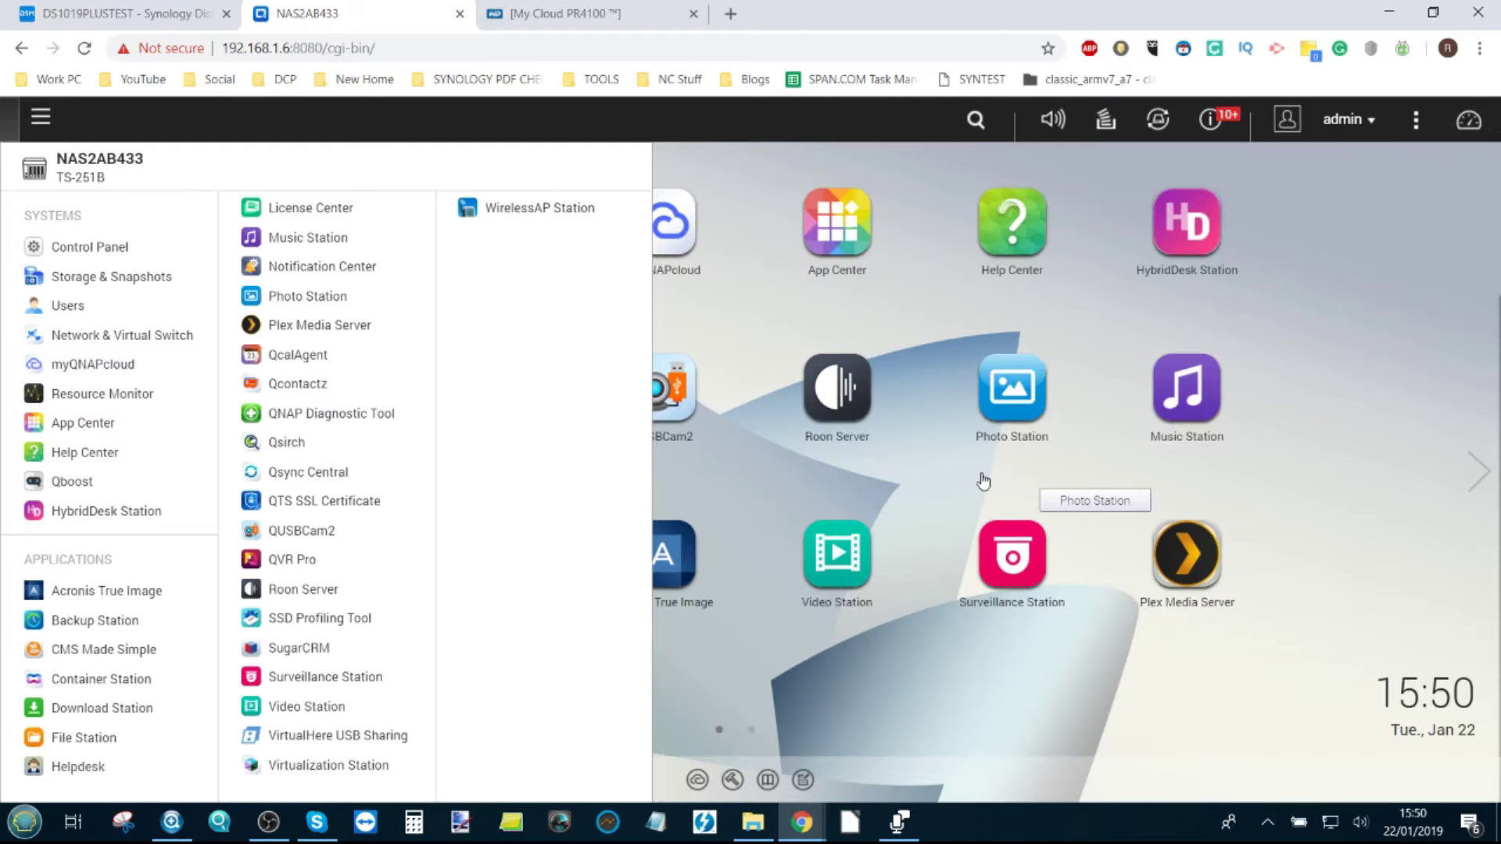
pyautogui.click(1140, 653)
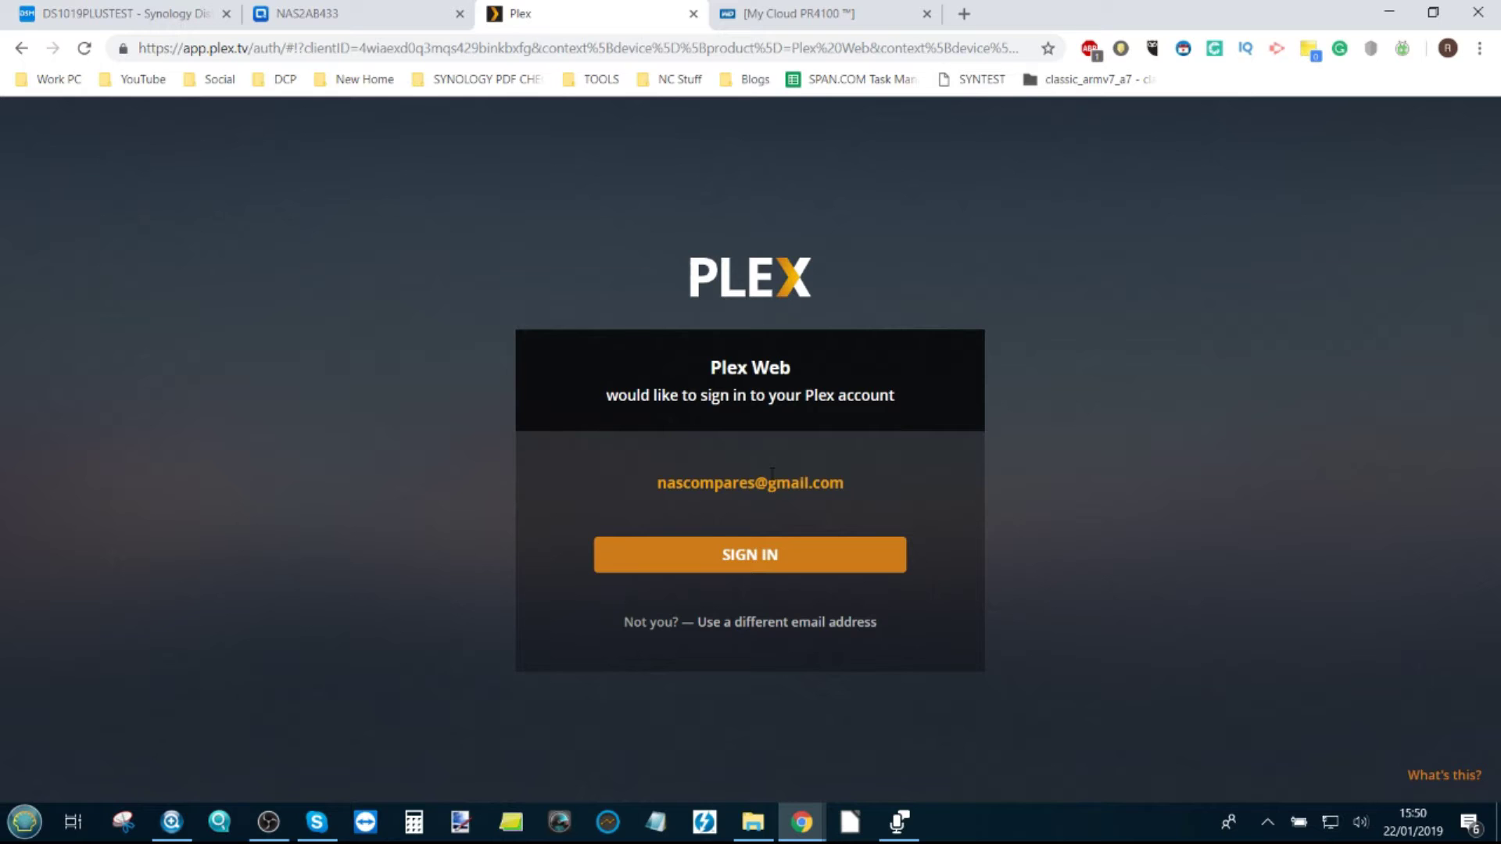
# Sign in to Plex with the saved email and password, then acknowledge How Plex Works.
pyautogui.click(747, 623)
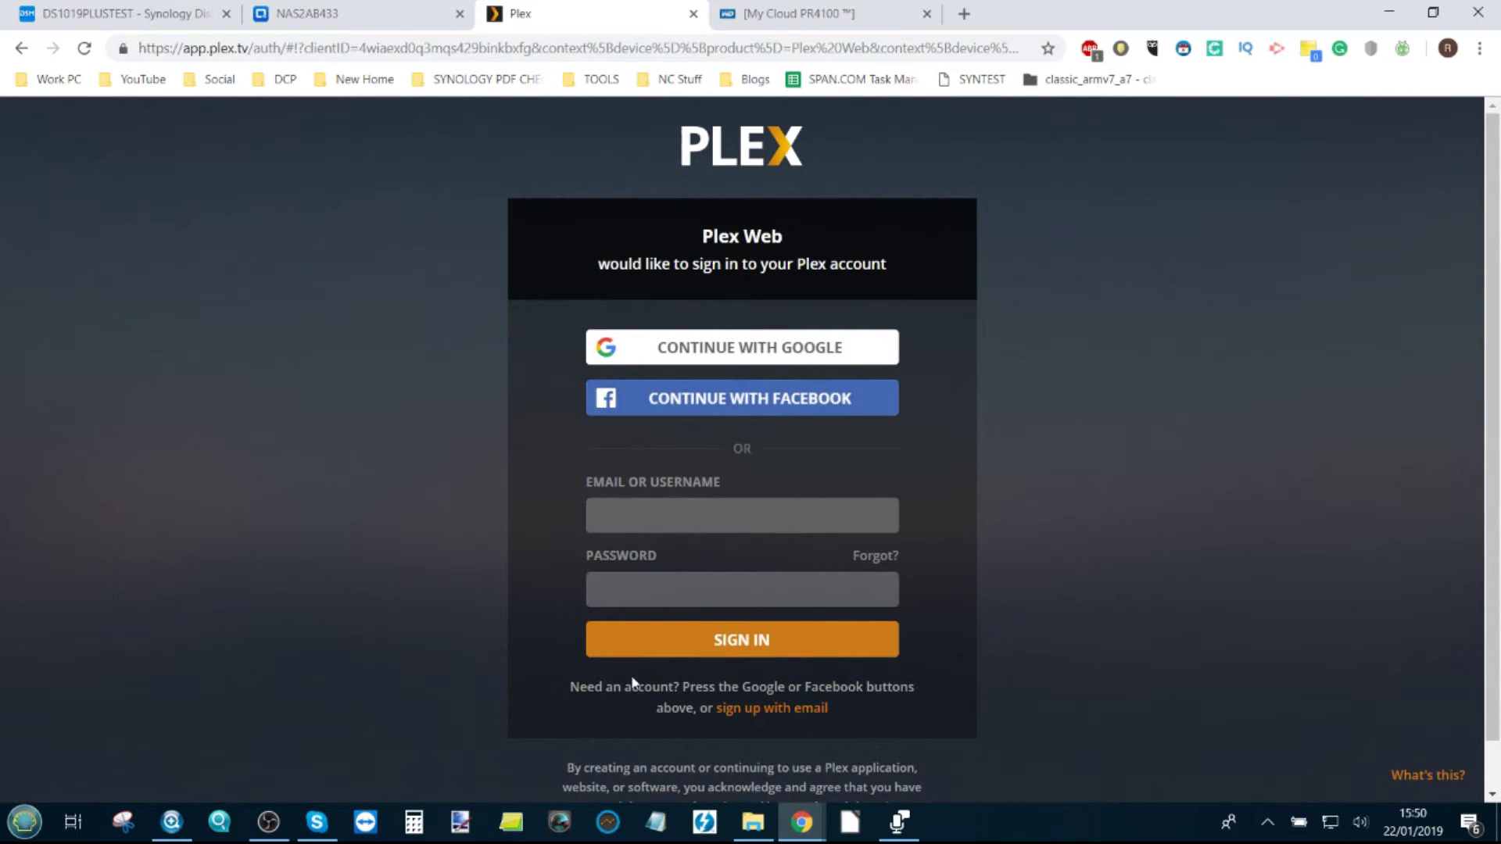
pyautogui.click(745, 526)
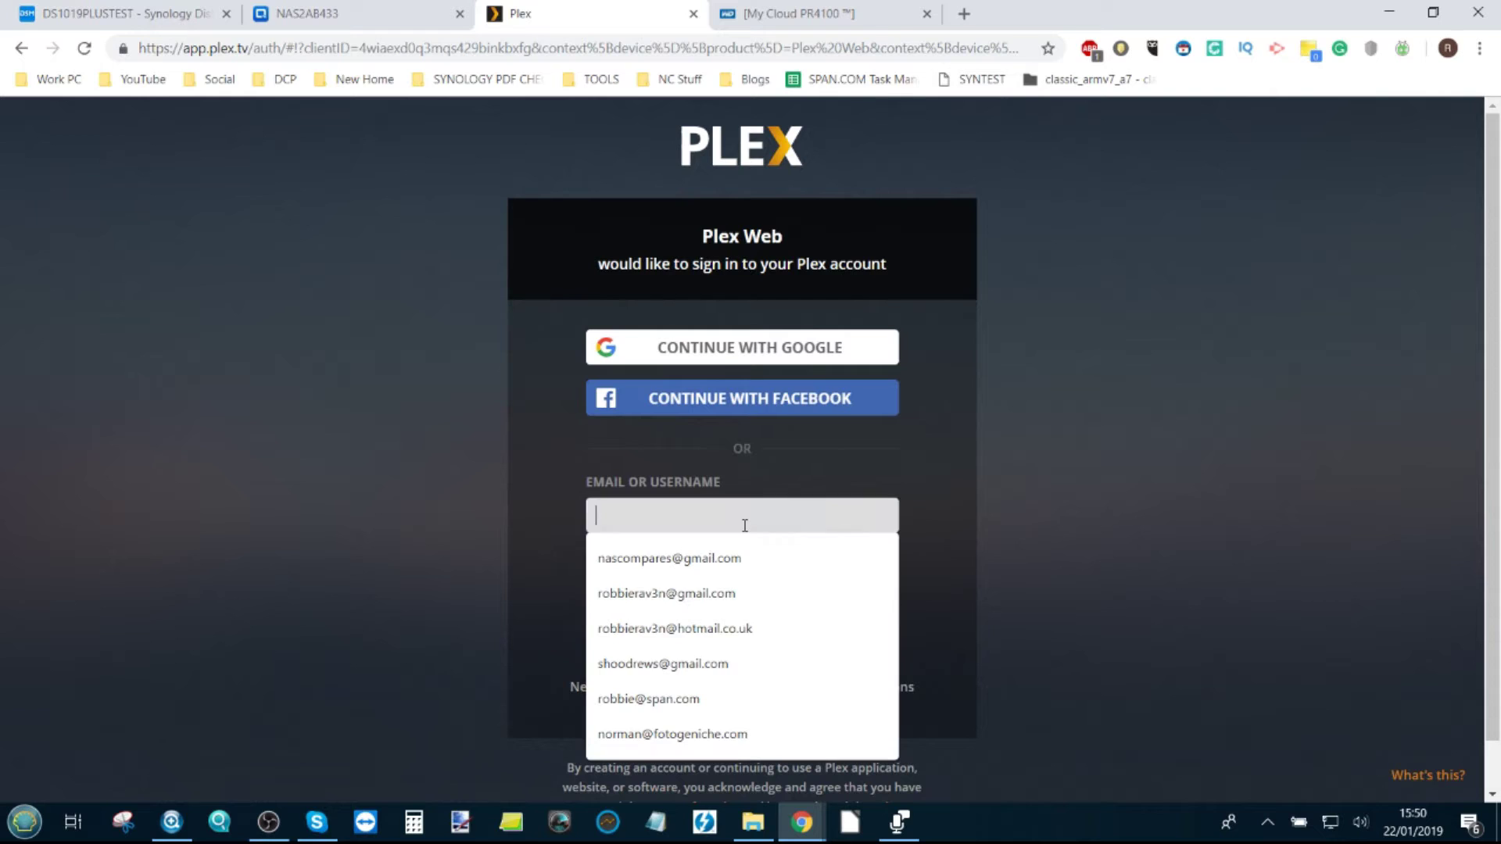
pyautogui.click(738, 542)
pyautogui.click(733, 580)
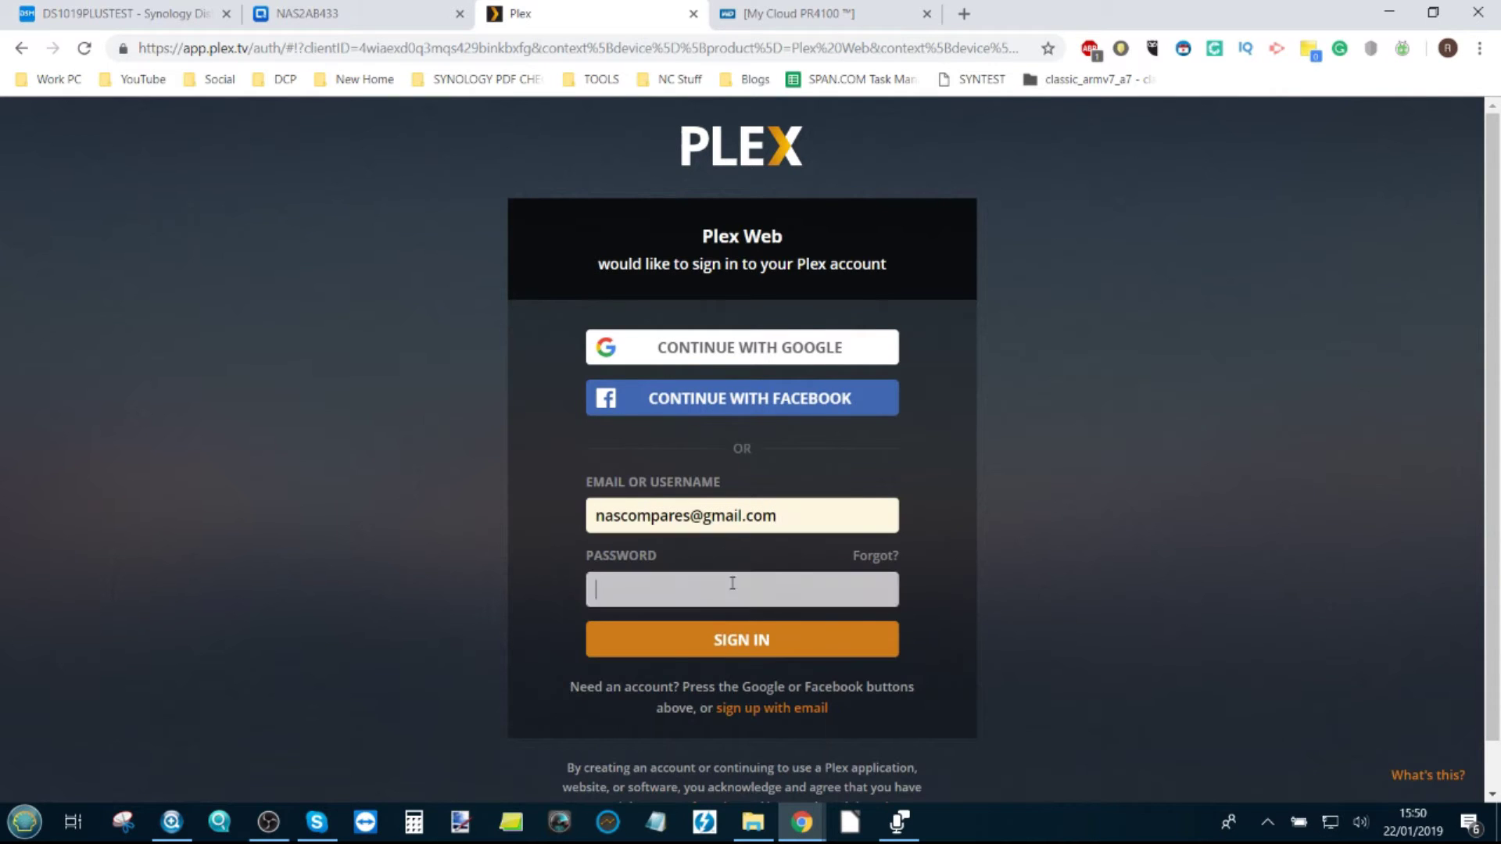
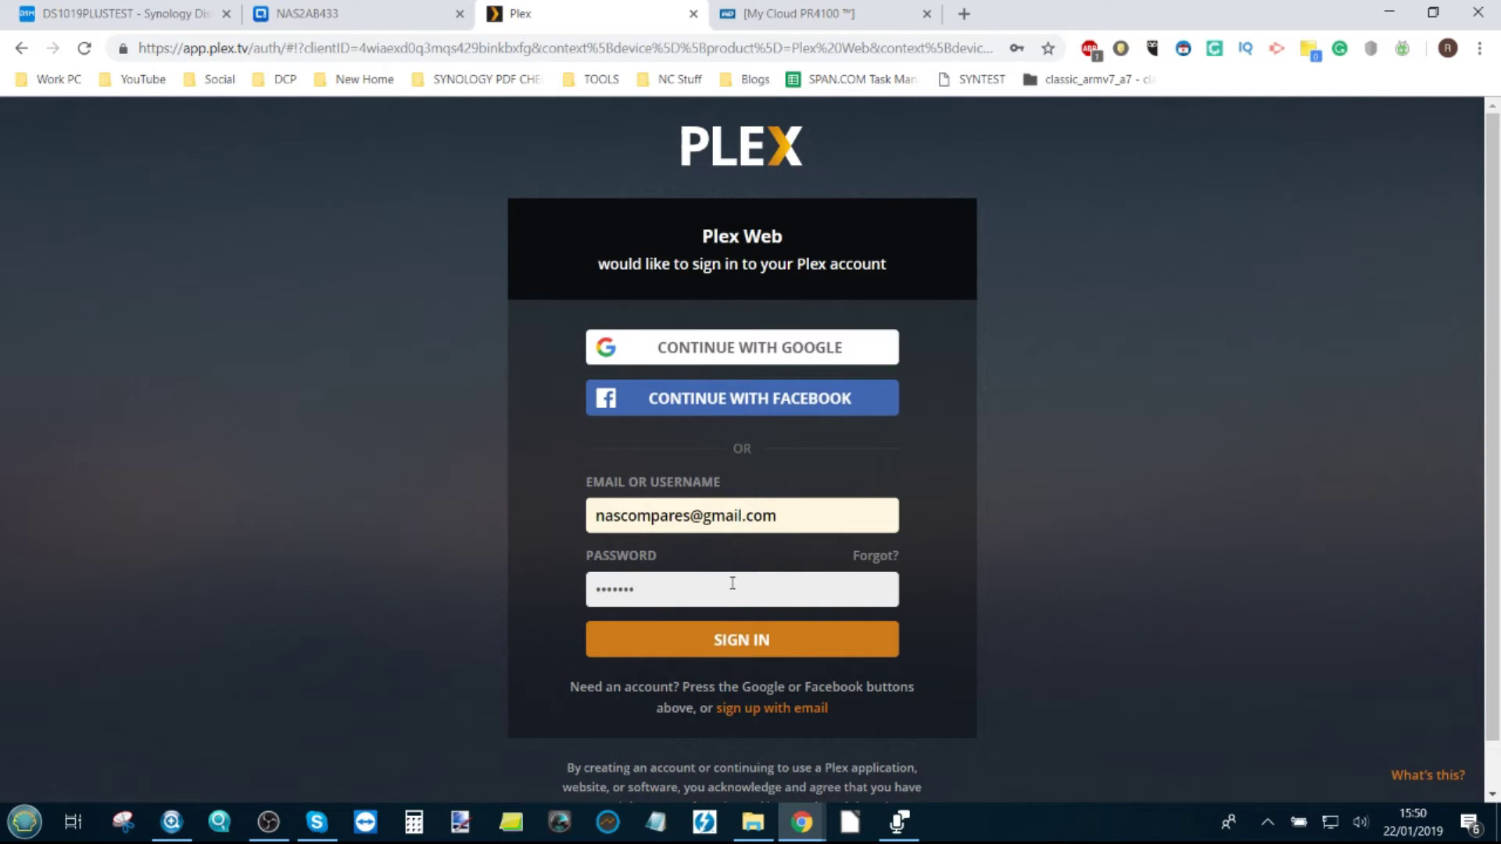
pyautogui.press('BackSpace')
pyautogui.press('BackSpace')
pyautogui.press('BackSpace')
pyautogui.click(742, 640)
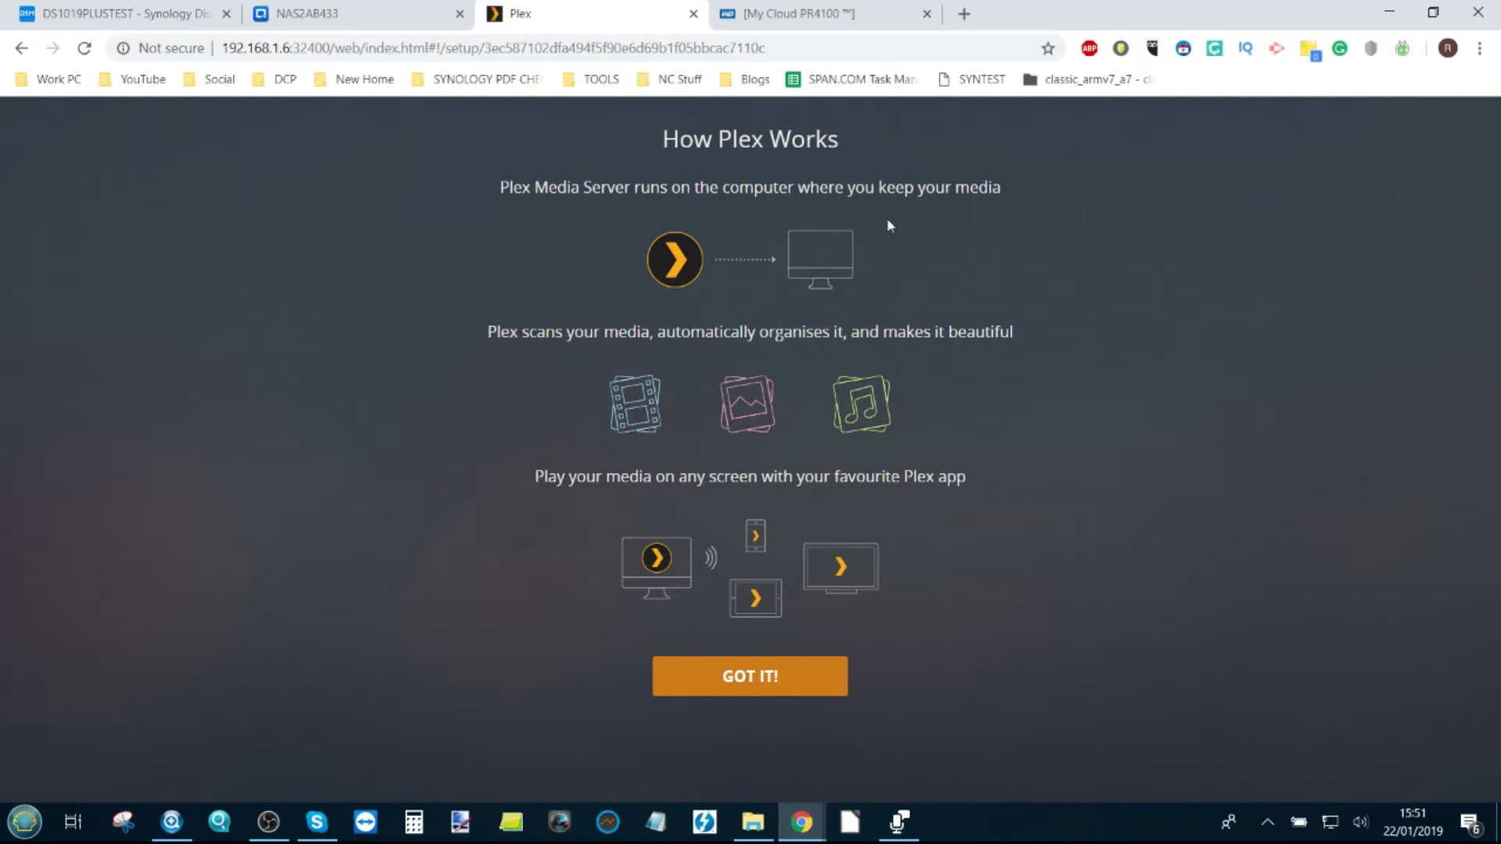
pyautogui.click(749, 687)
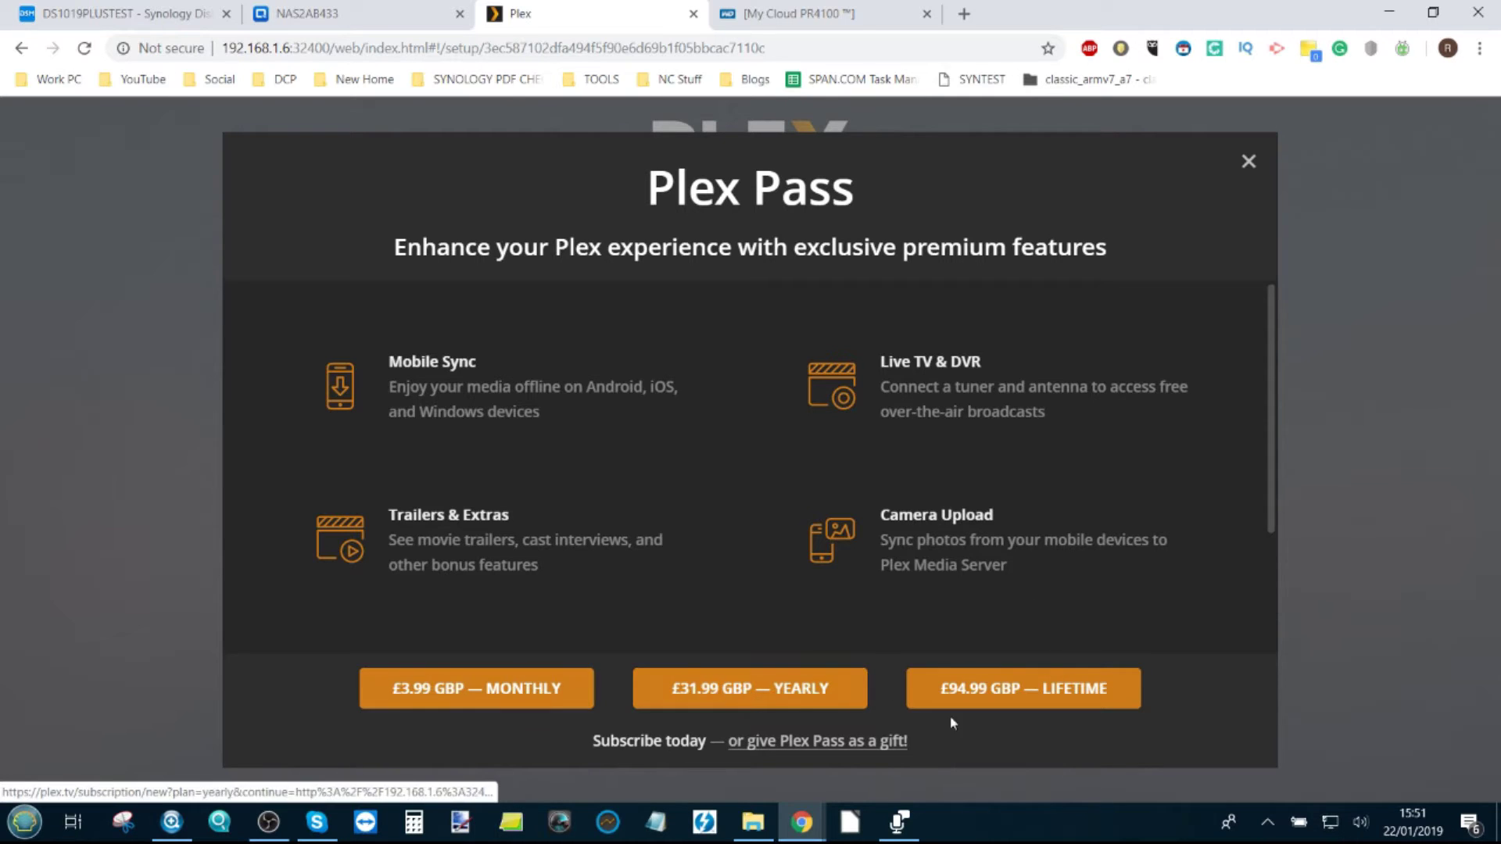
# Skip the Plex Pass offer, name the server 'QNAP NAS' with outside access allowed, and continue.
pyautogui.click(1248, 163)
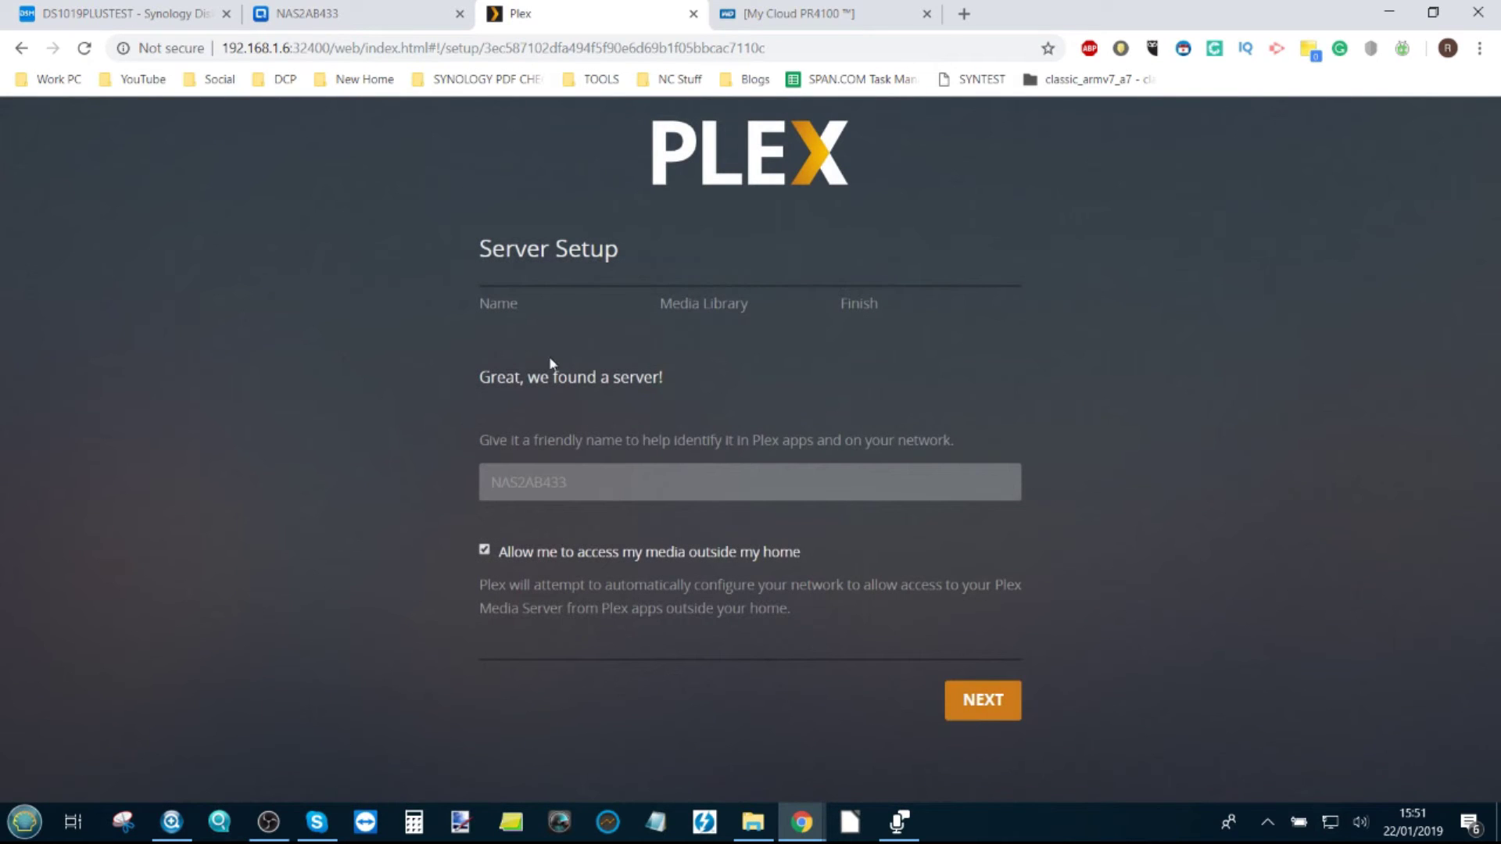
pyautogui.click(559, 482)
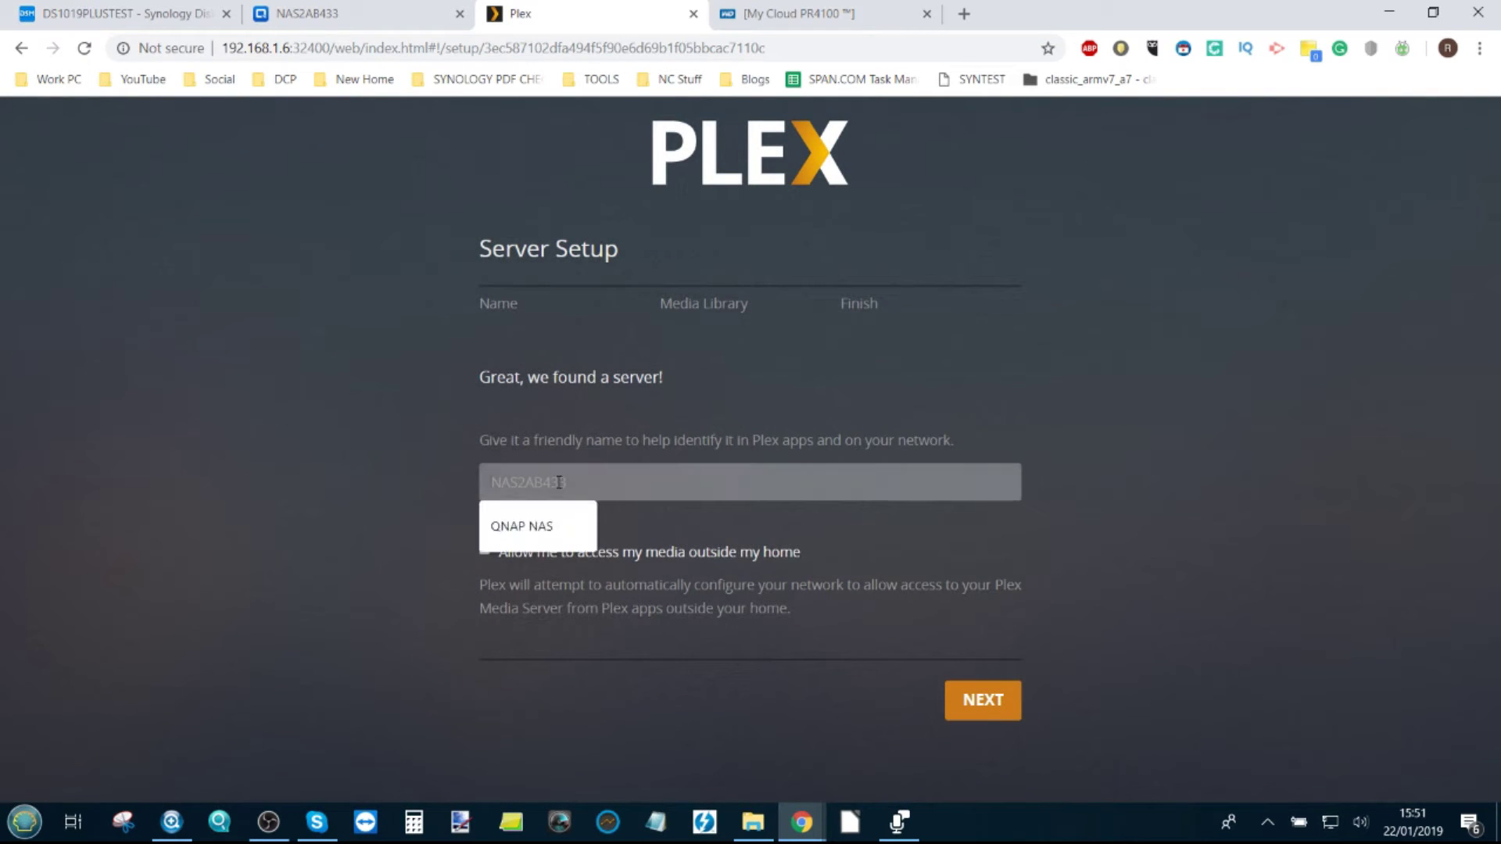
pyautogui.click(430, 472)
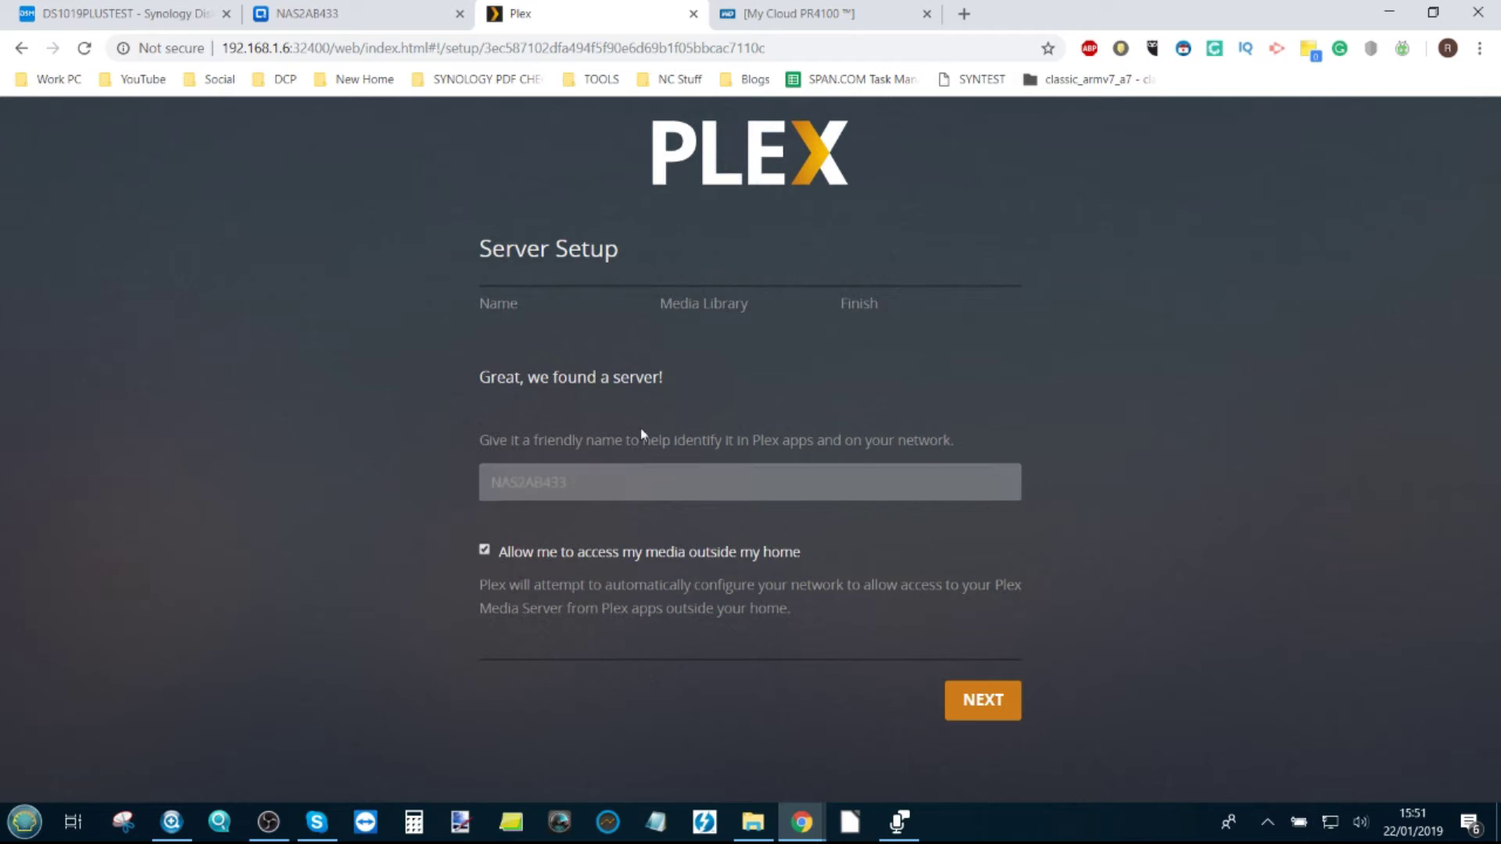
pyautogui.click(660, 485)
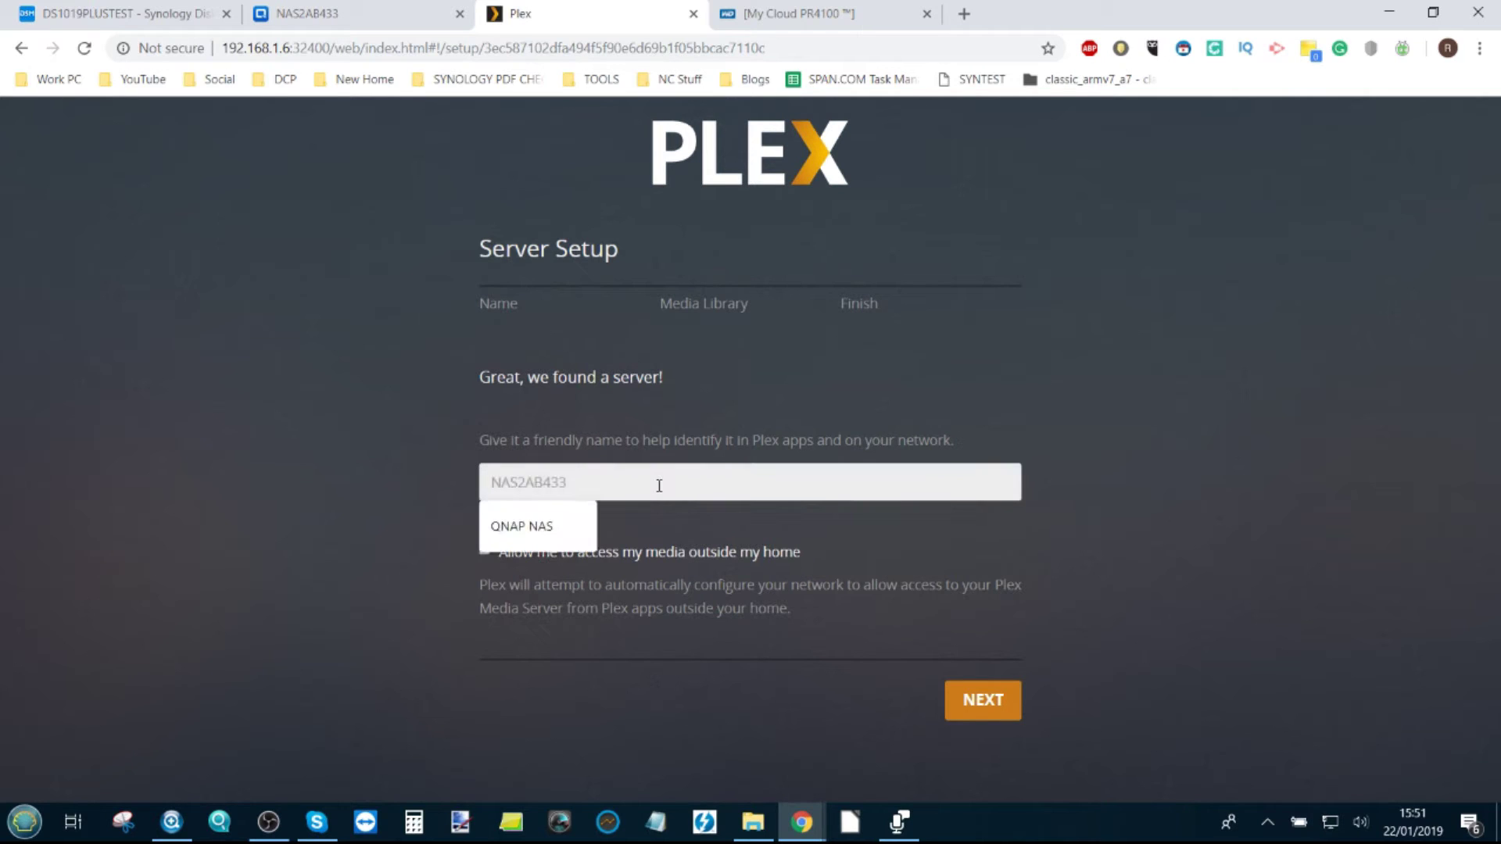
pyautogui.click(554, 519)
pyautogui.click(578, 484)
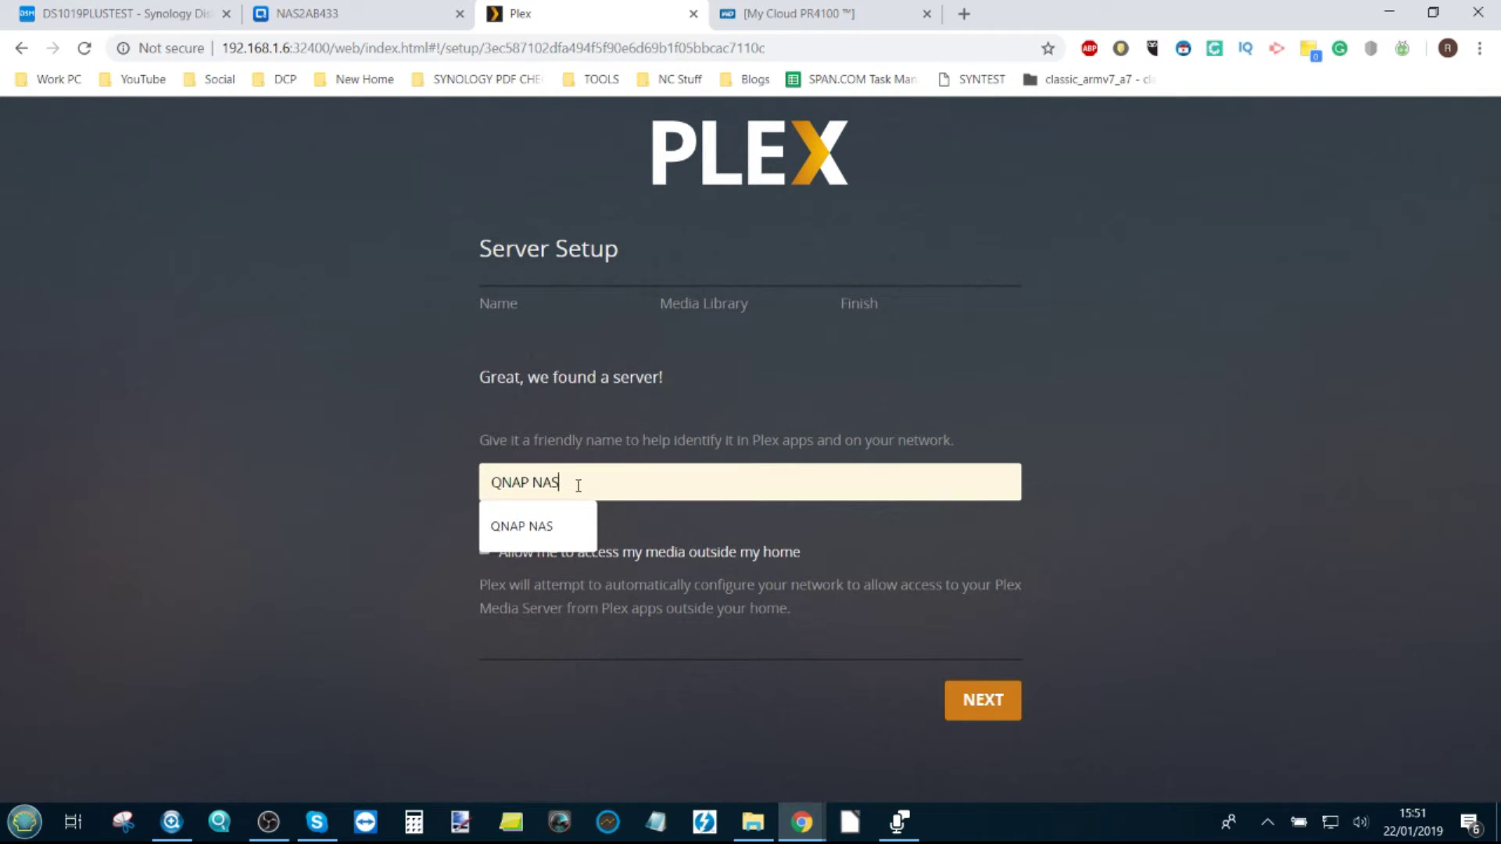
pyautogui.click(514, 562)
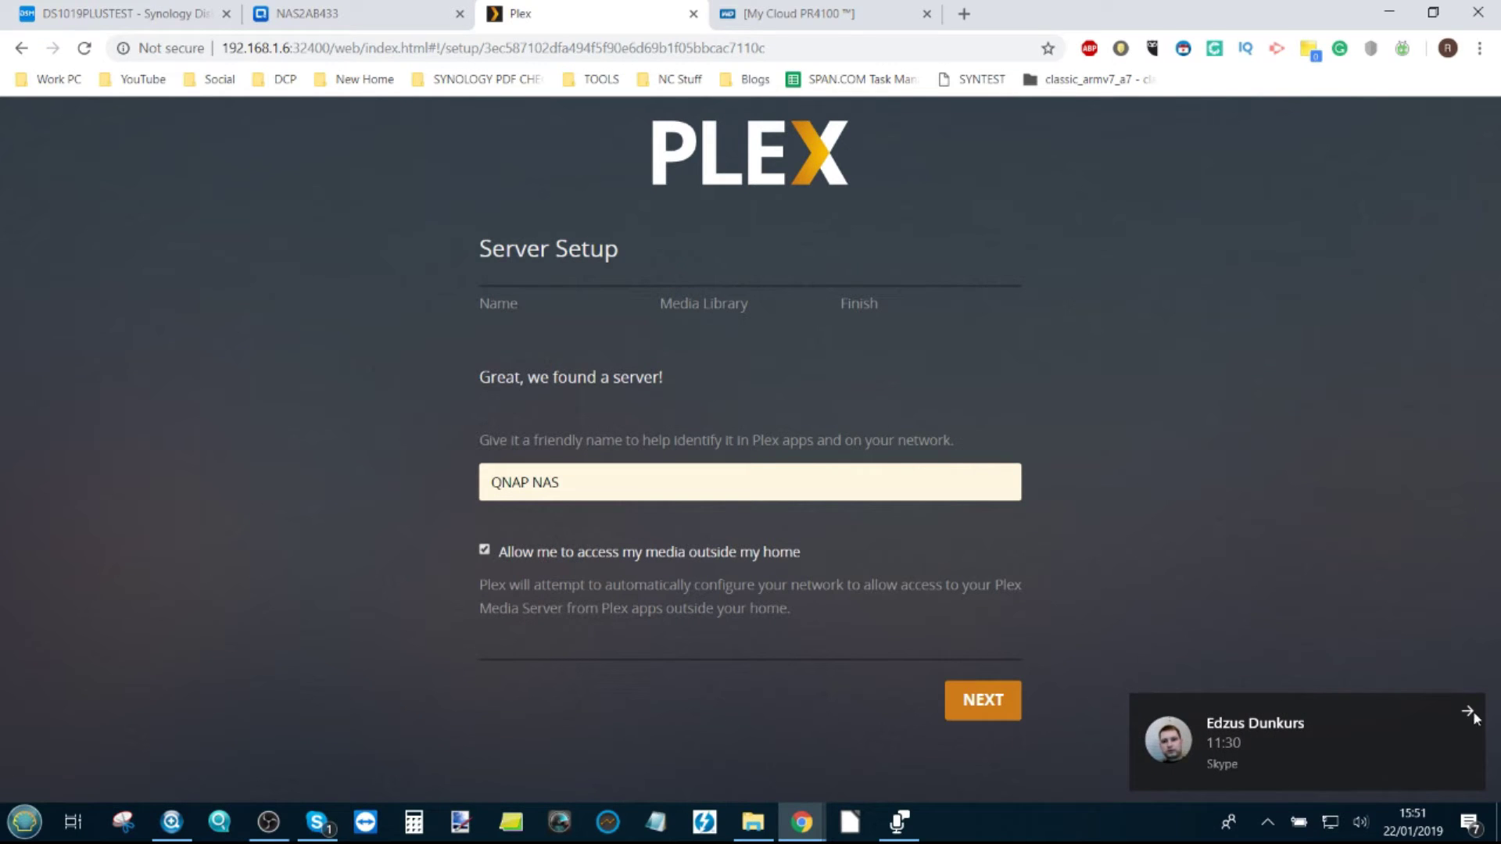
pyautogui.click(1470, 715)
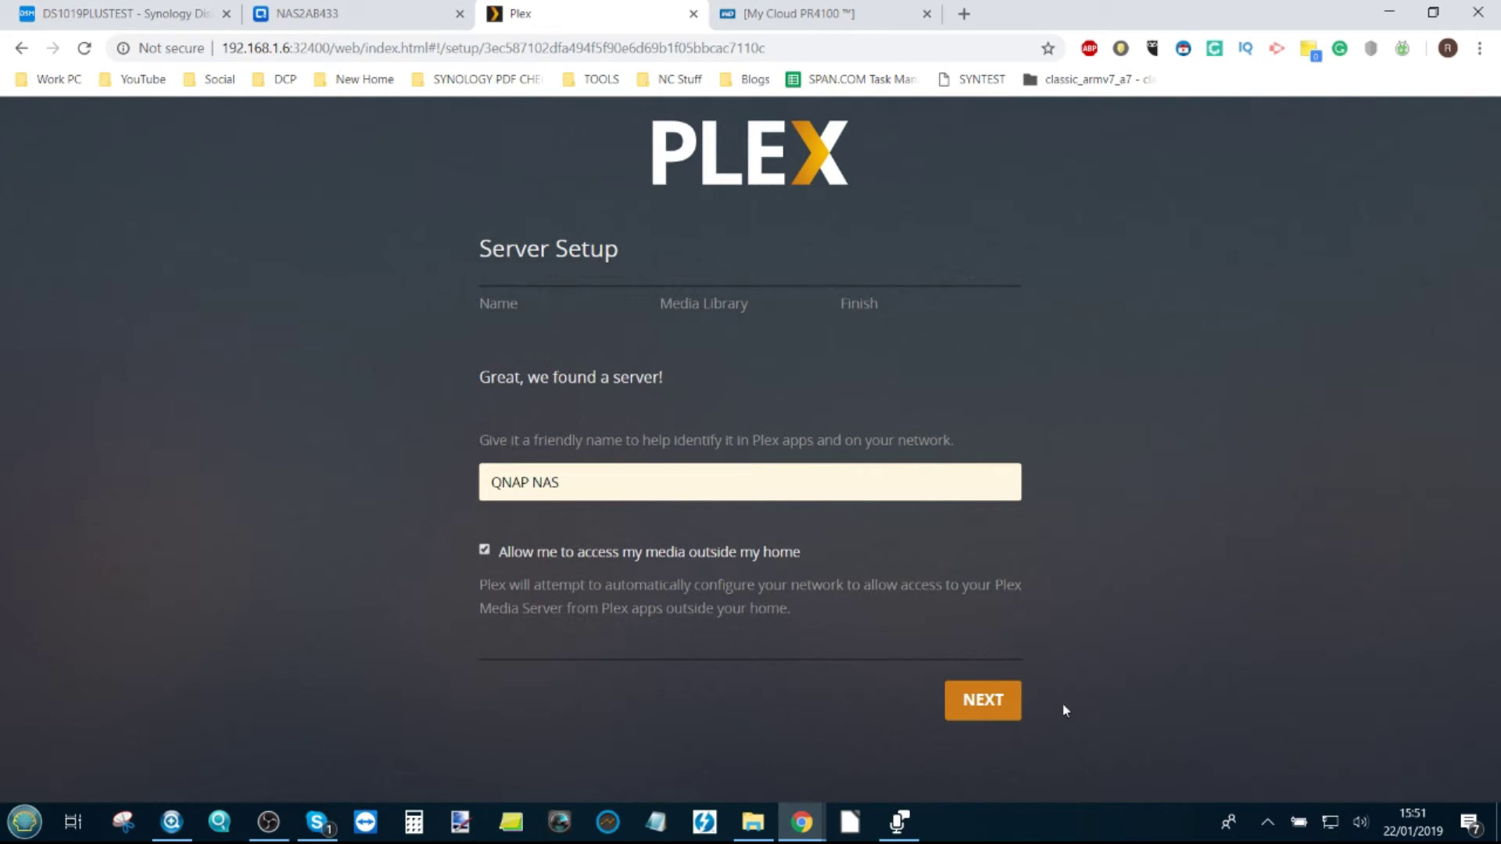
pyautogui.click(969, 700)
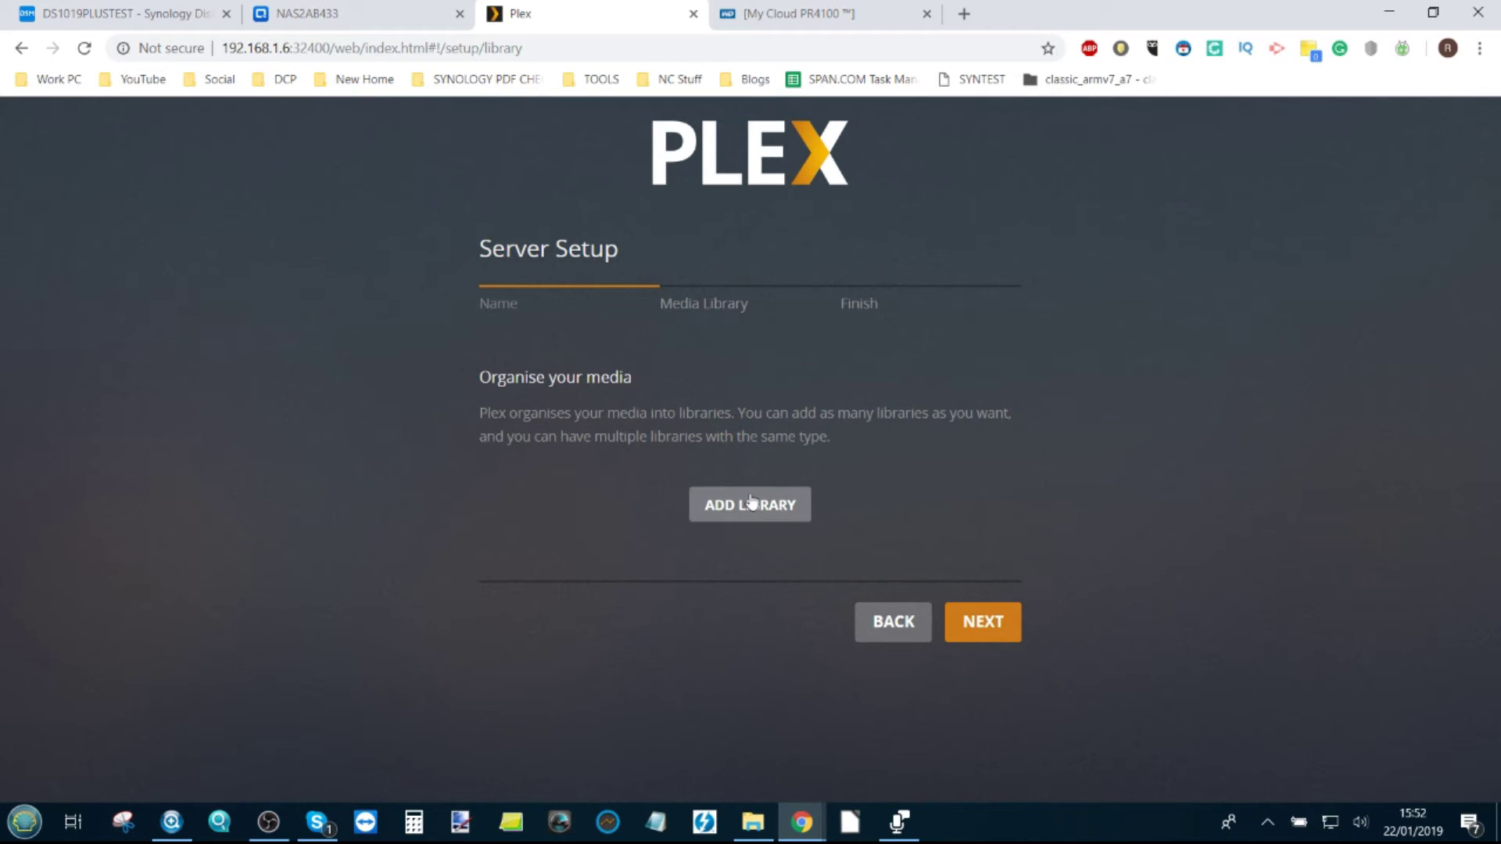
# Open the Add Library dialog from the Media Library setup step.
pyautogui.click(773, 505)
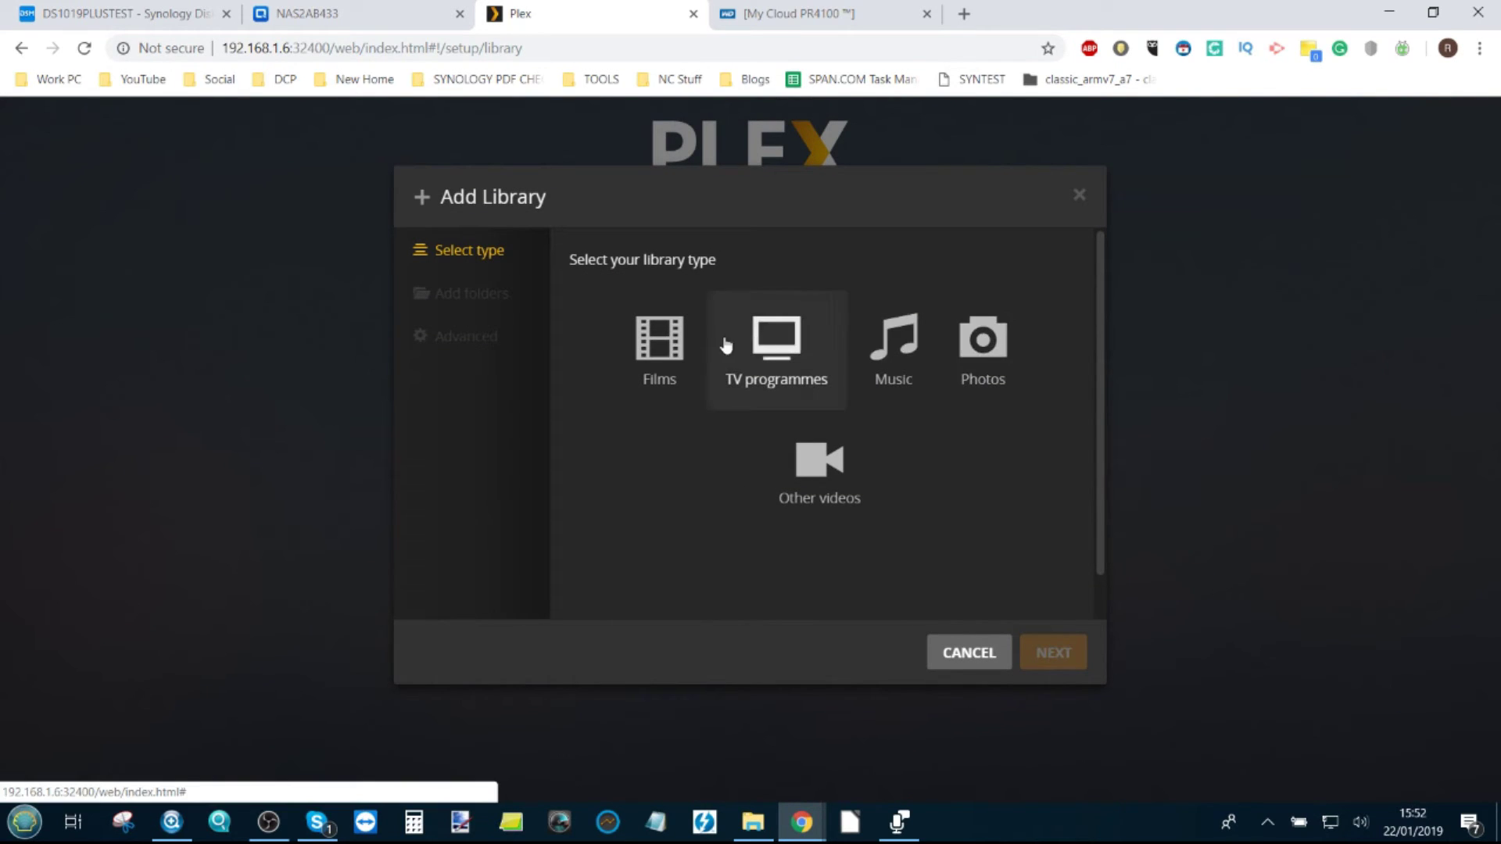
# Choose the Films library type and rename it 'Films and Movies'.
pyautogui.click(659, 339)
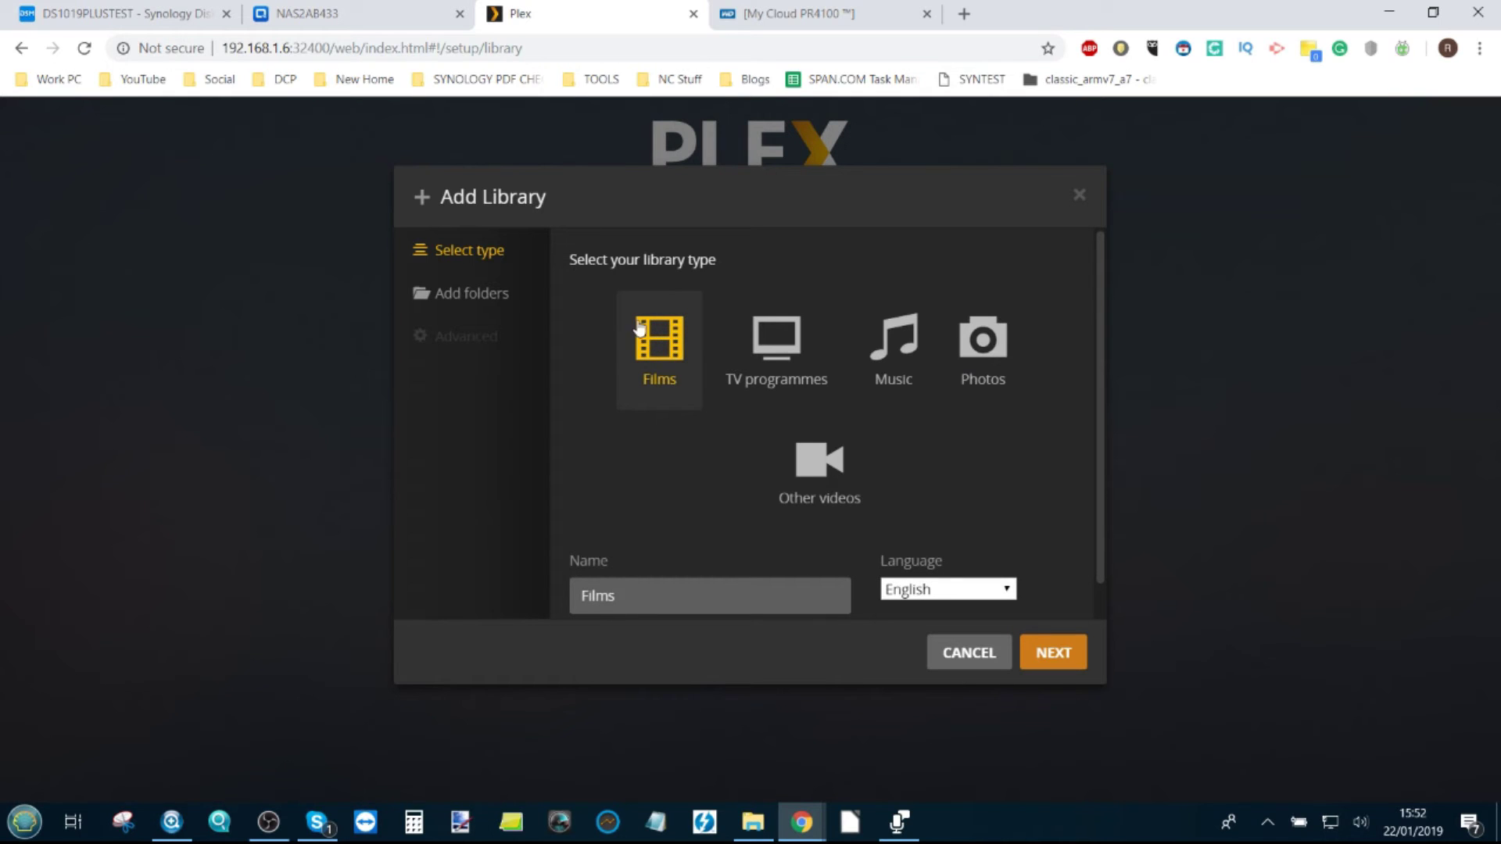
pyautogui.scroll(-1, 615, 532)
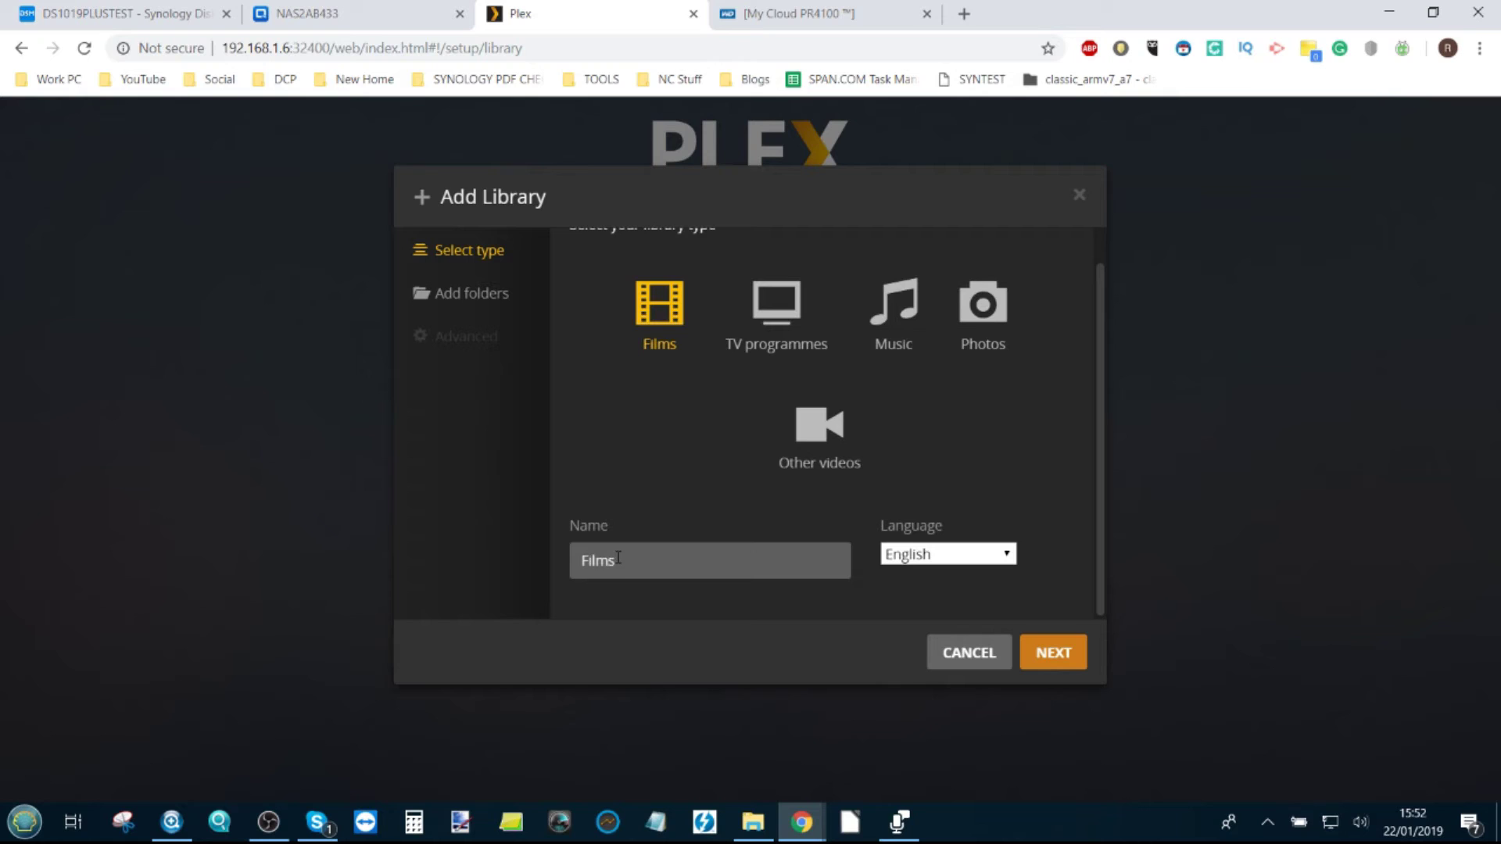
pyautogui.click(617, 558)
pyautogui.write('and M')
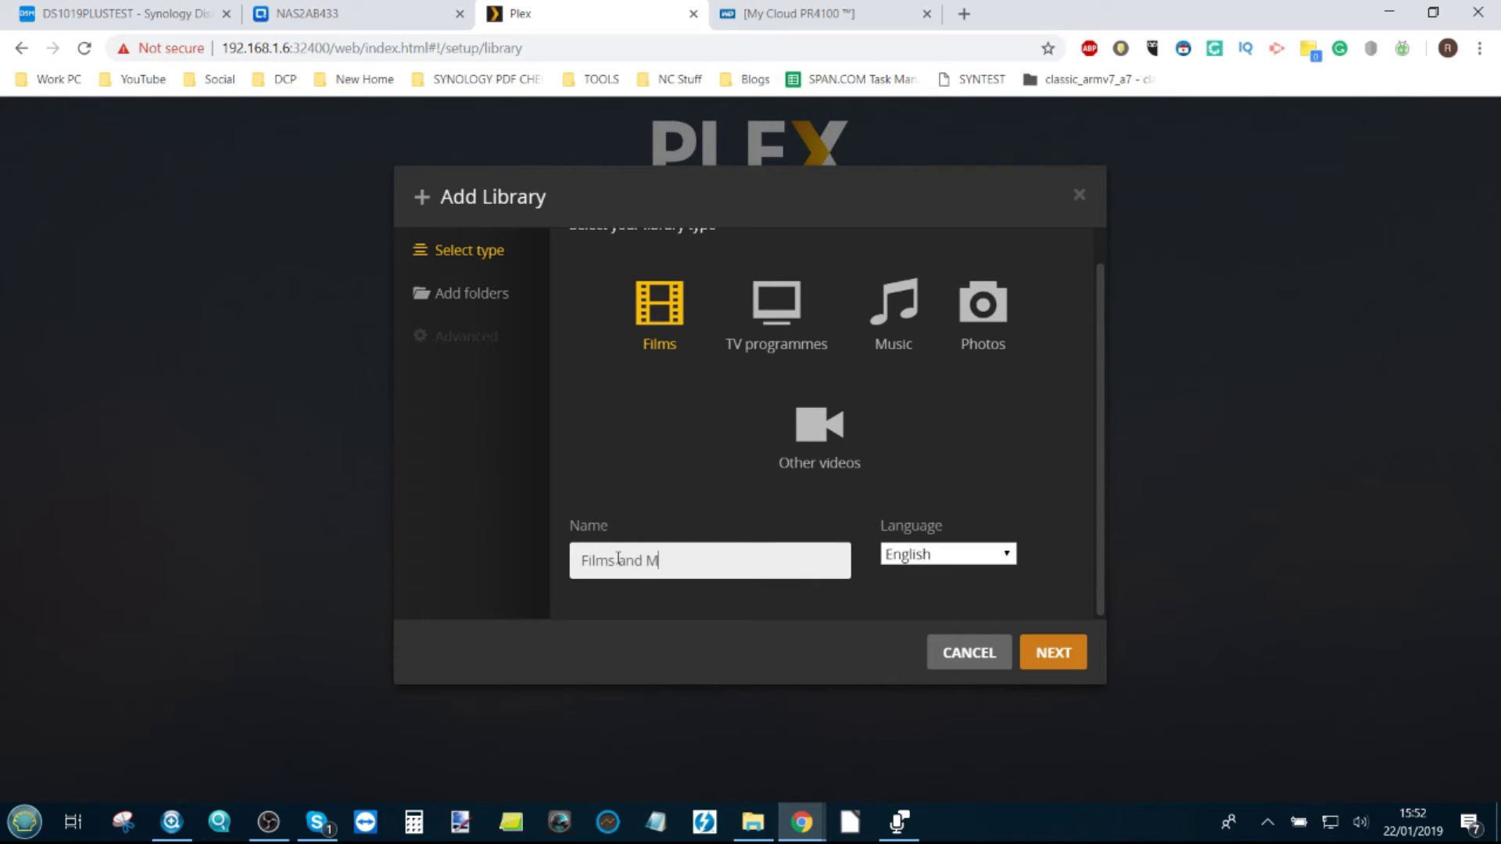
pyautogui.write('ovies')
# Add the CACHEDEV1_DATA/Multimedia/Movies folder and create the library.
pyautogui.click(463, 297)
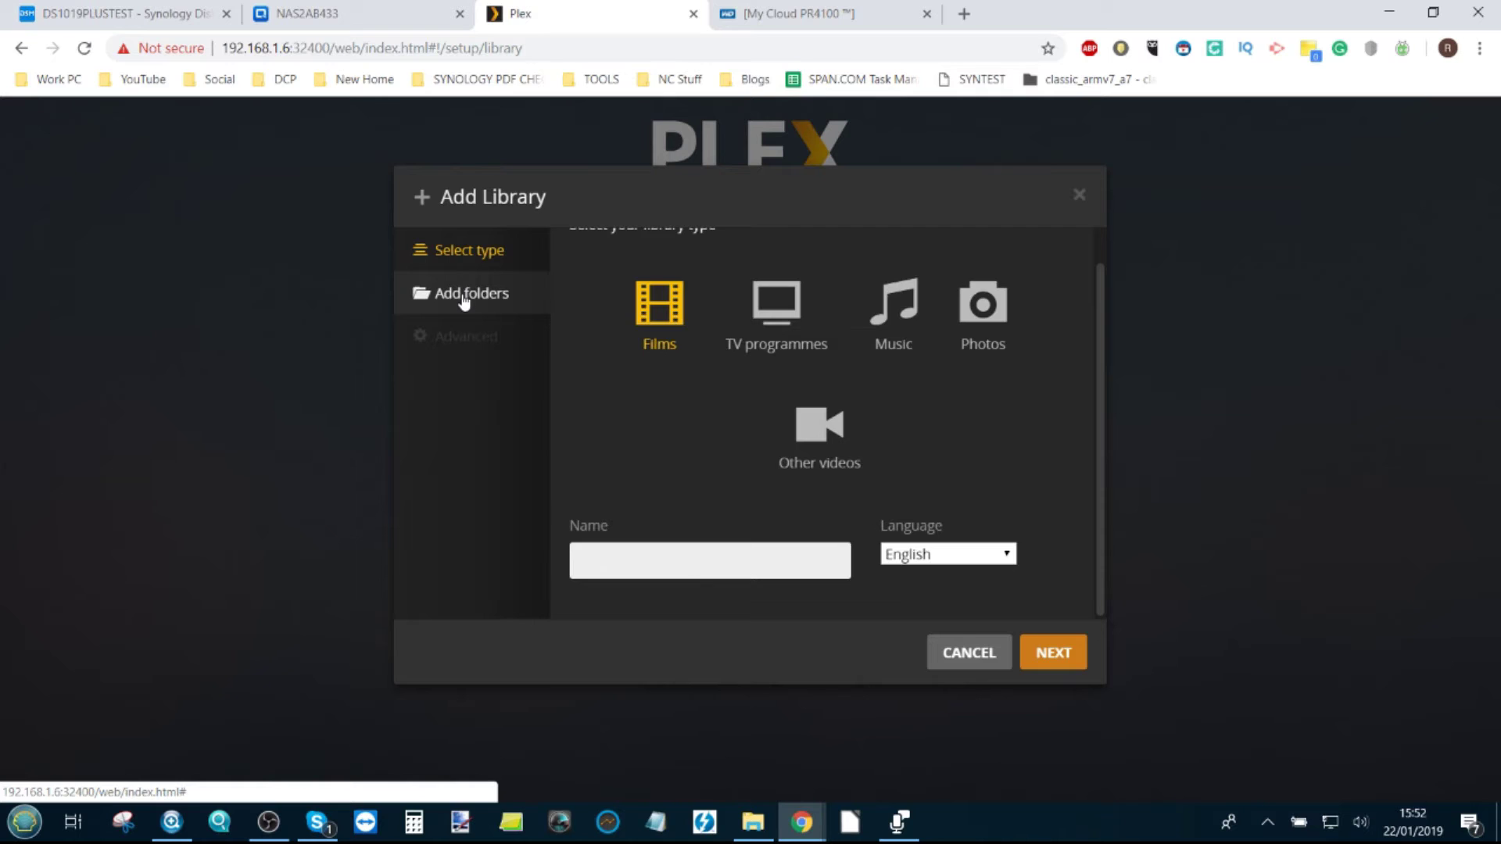
pyautogui.click(774, 319)
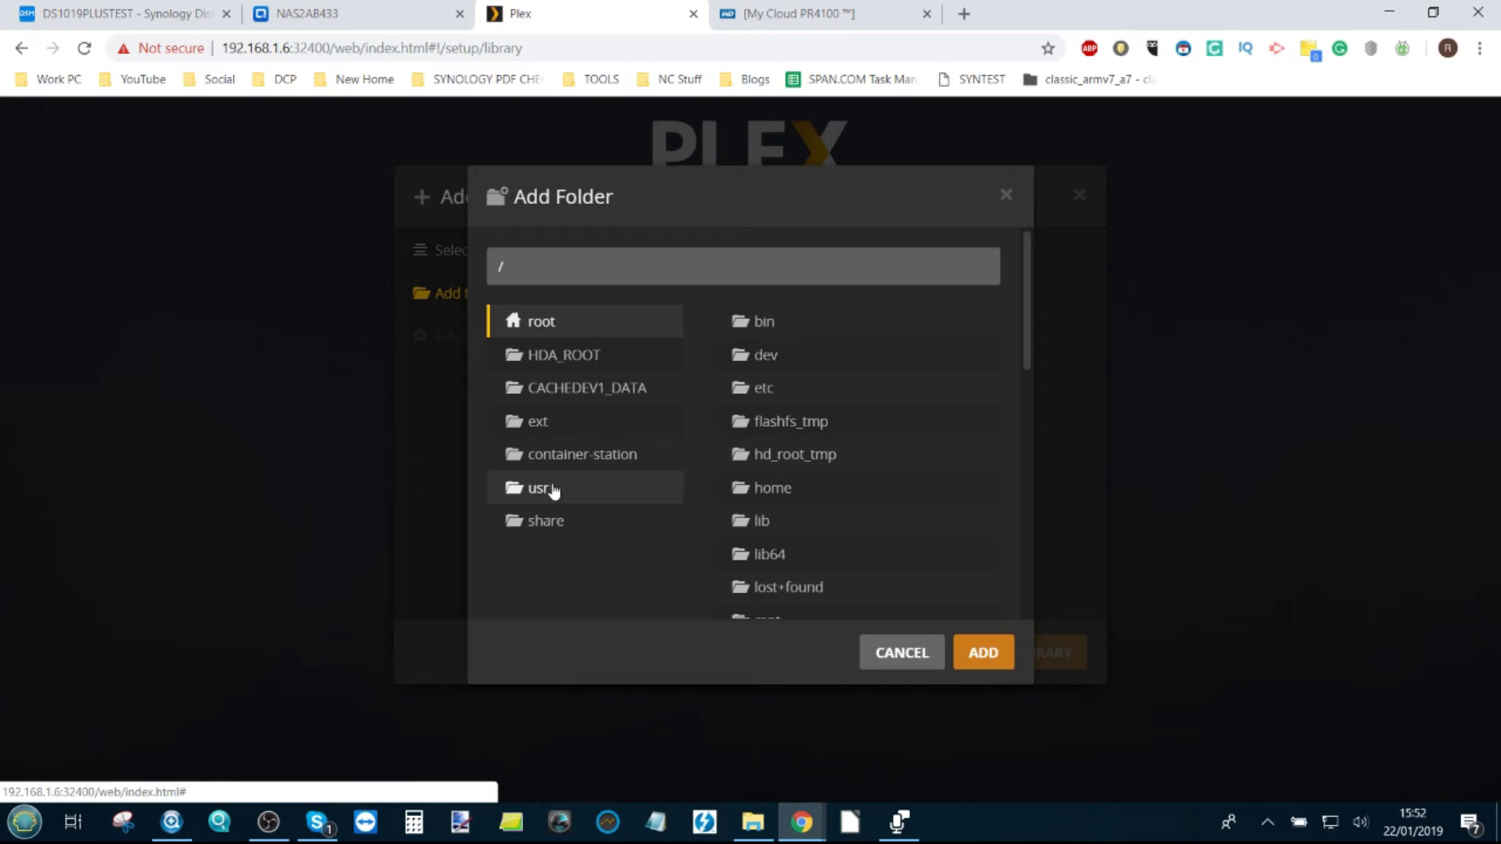
pyautogui.click(592, 405)
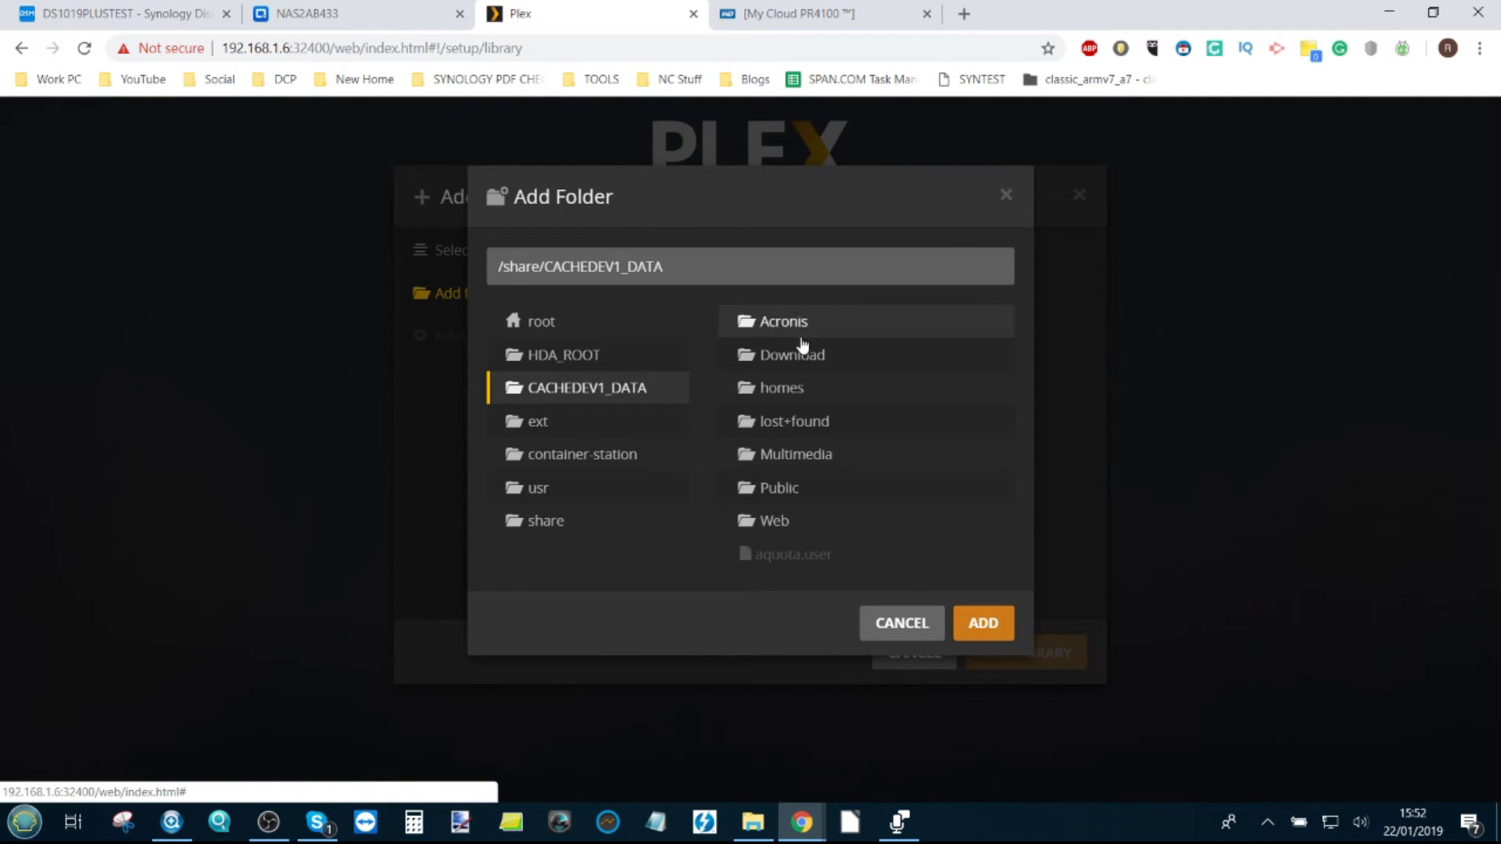
pyautogui.click(818, 458)
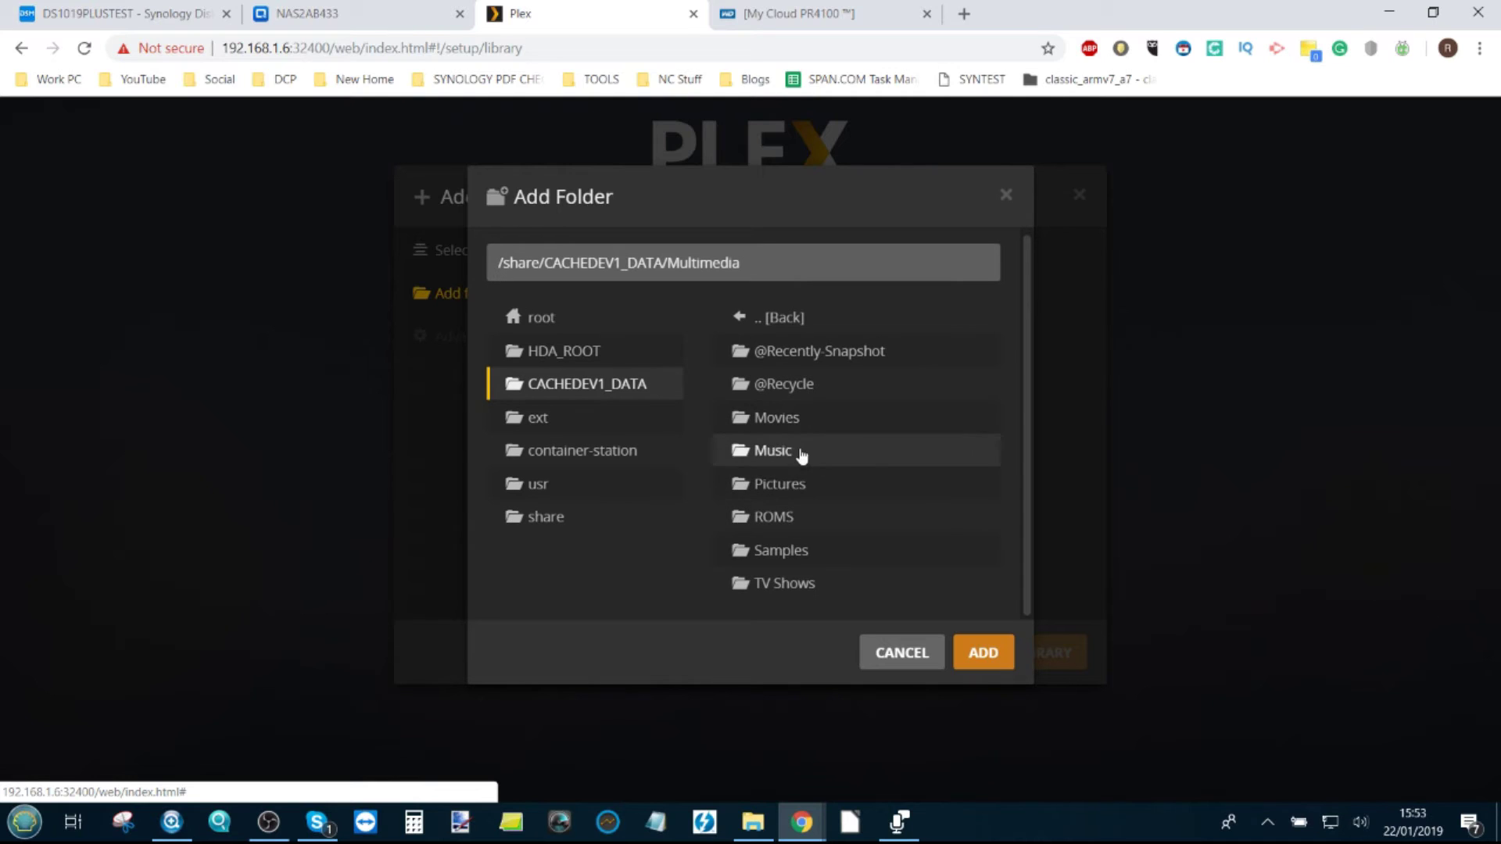
pyautogui.click(792, 432)
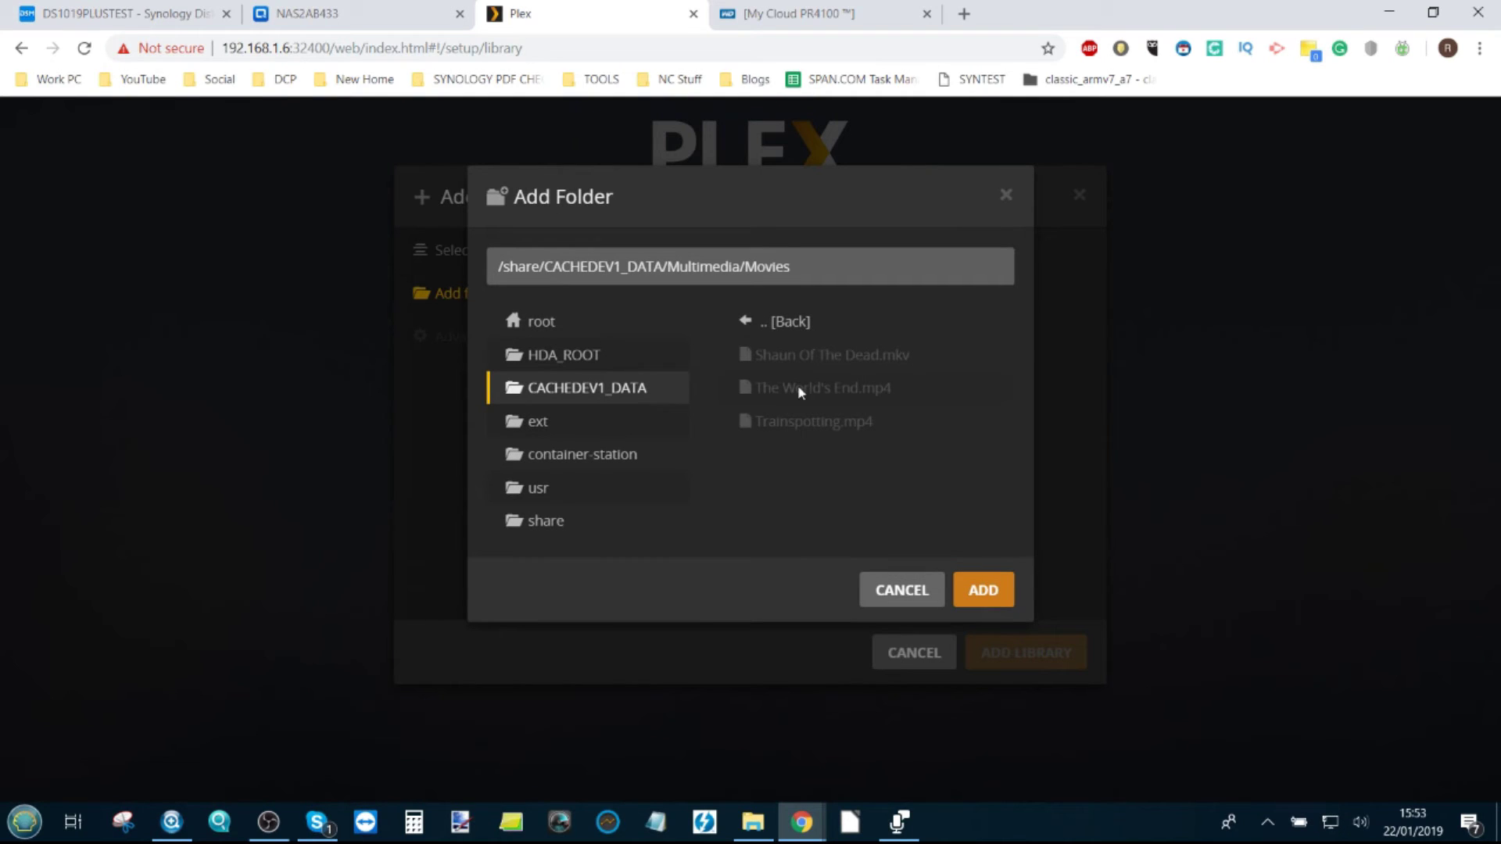
pyautogui.click(987, 594)
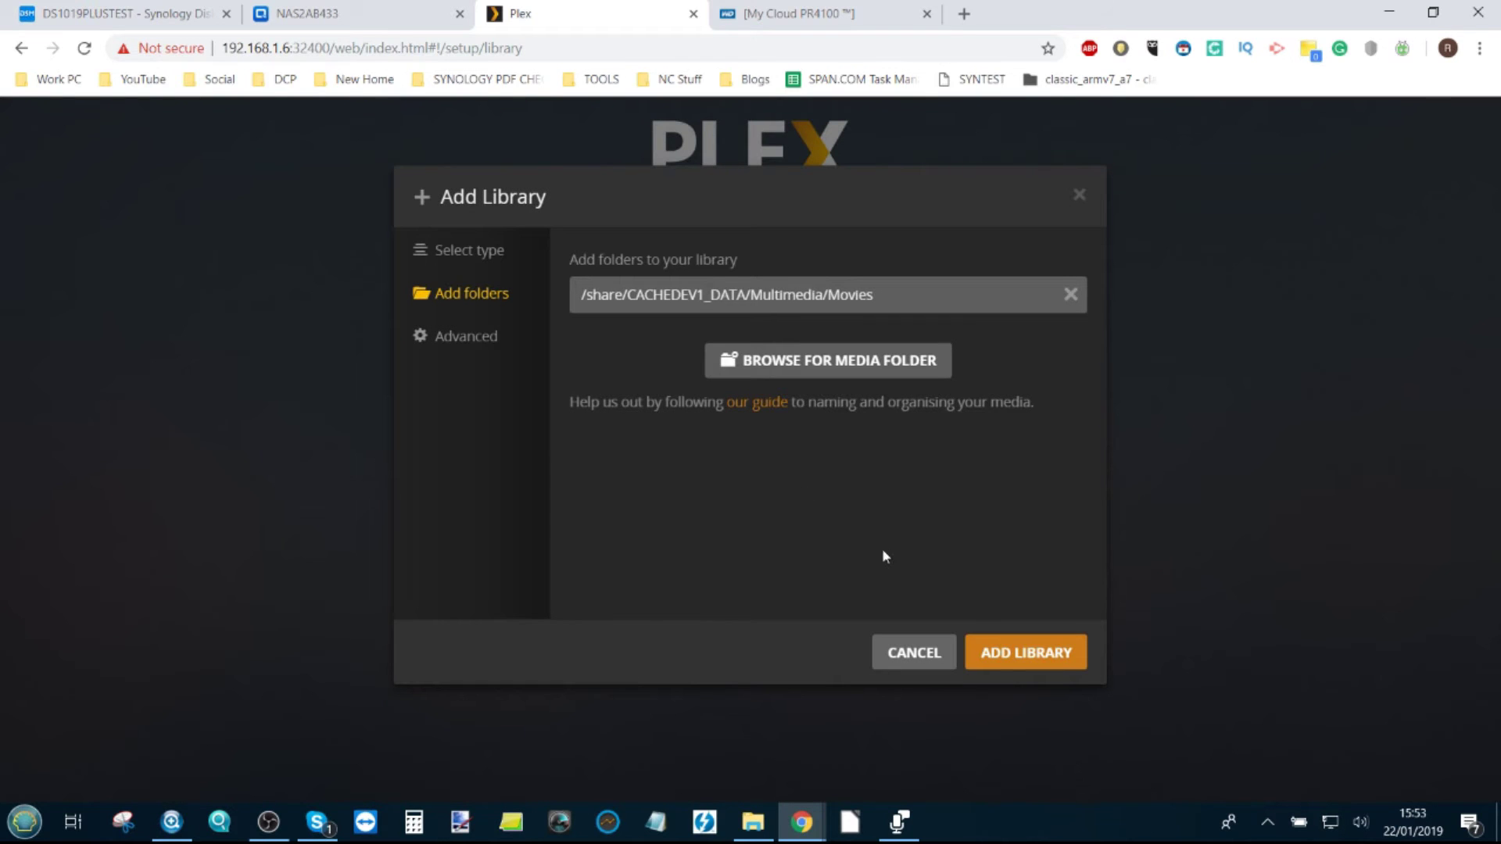
pyautogui.click(1031, 655)
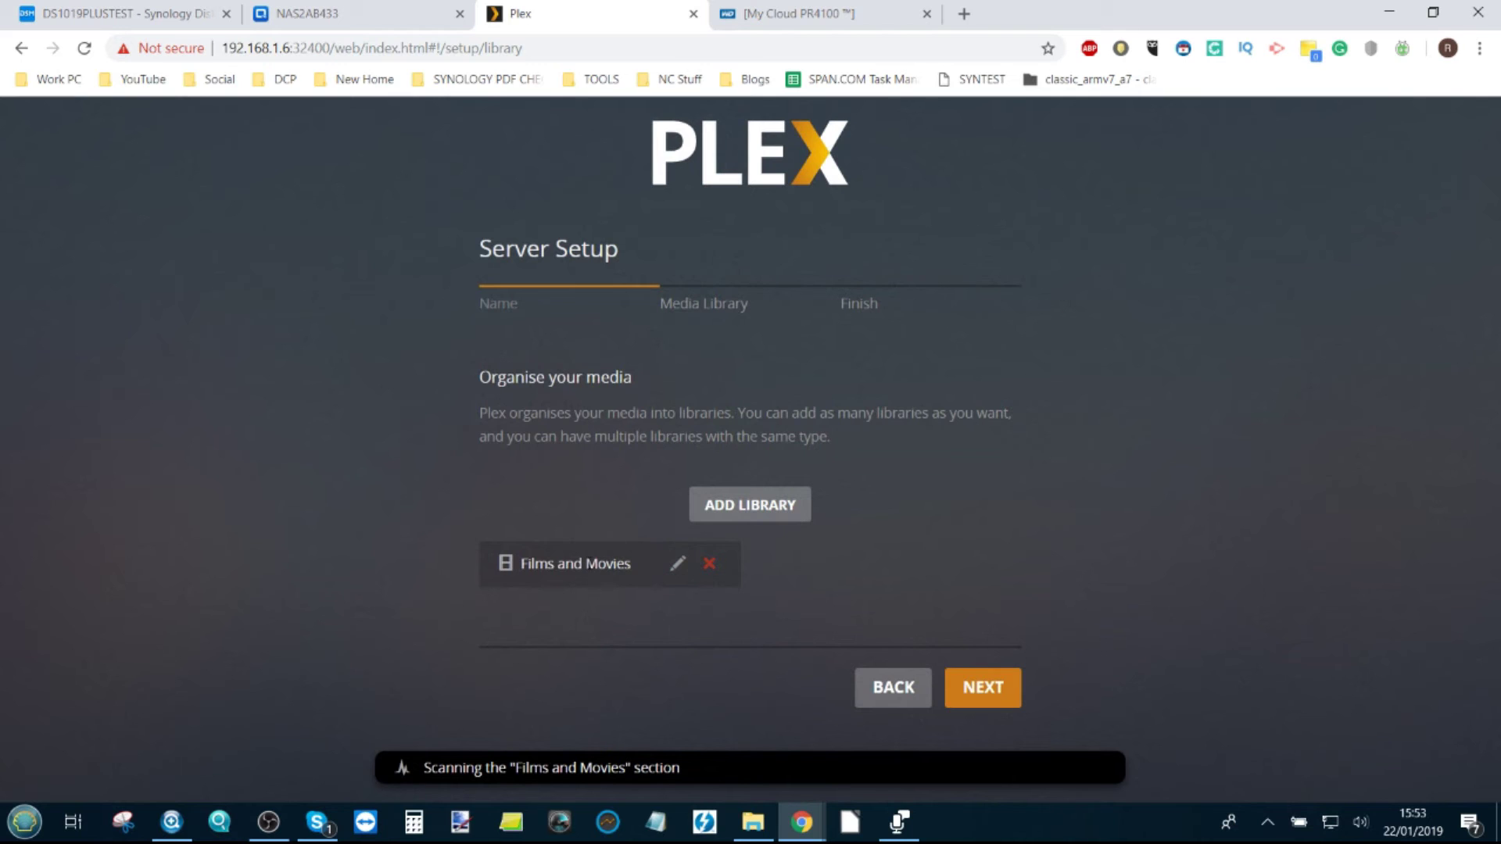
# Add a TV programmes library, shortening its name to 'TV'.
pyautogui.click(745, 505)
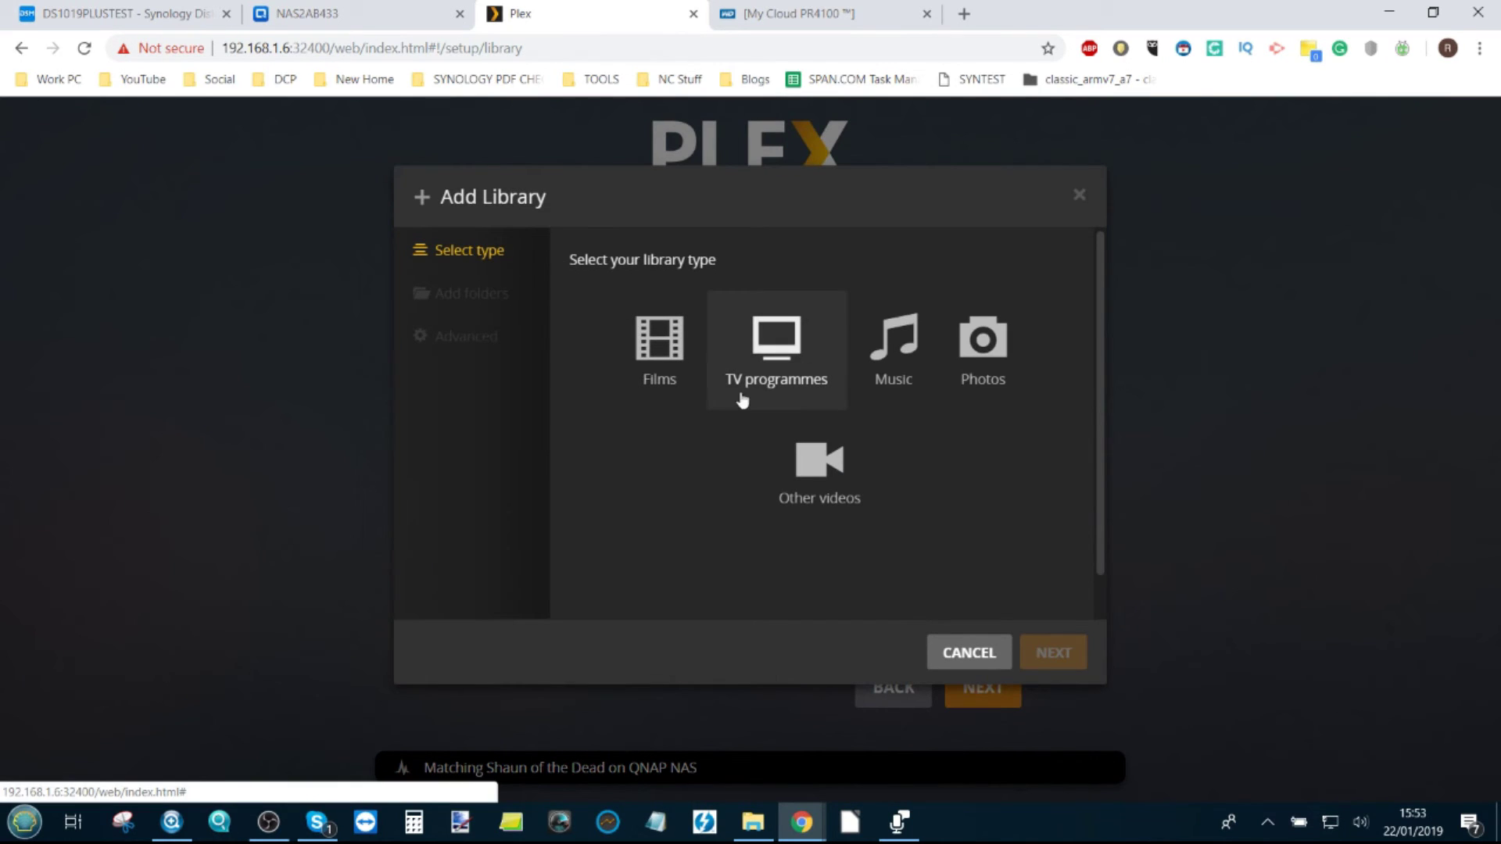
pyautogui.click(743, 399)
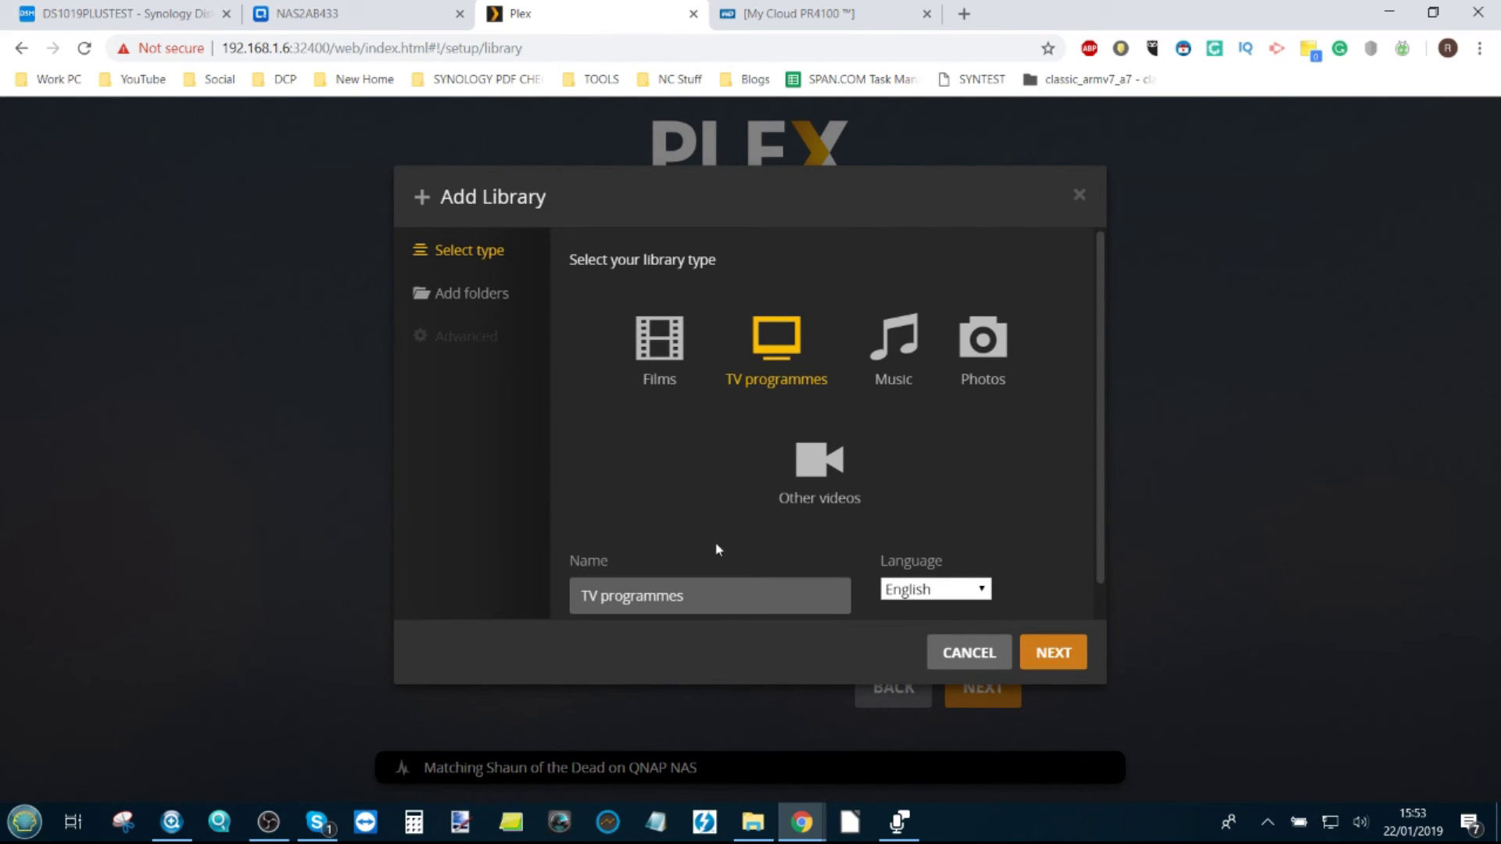
pyautogui.click(700, 595)
pyautogui.doubleClick(698, 597)
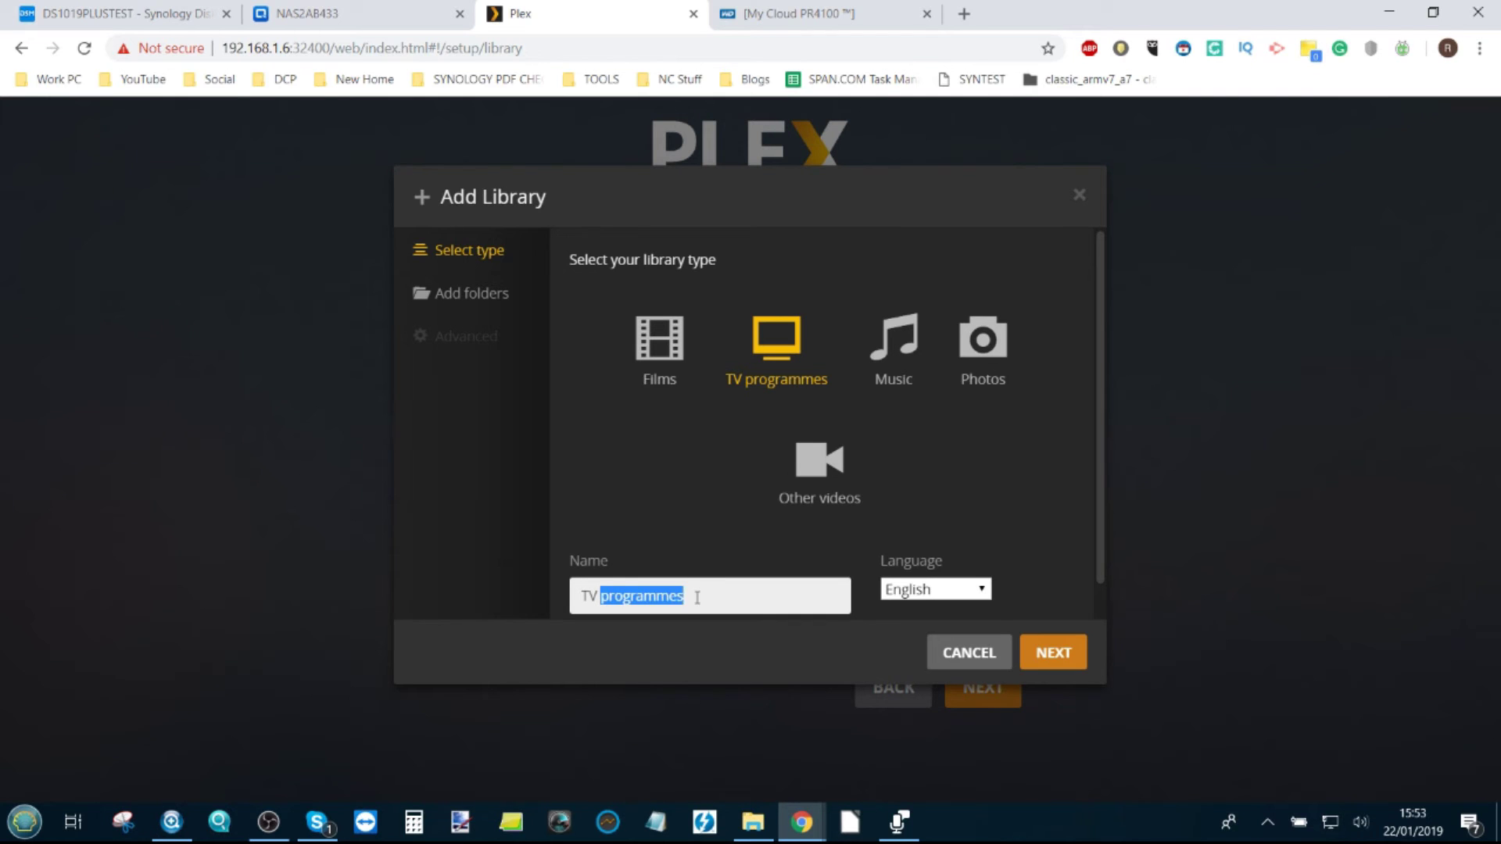
pyautogui.press('BackSpace')
# Point it at CACHEDEV1_DATA/Multimedia/TV Shows and create the TV library.
pyautogui.click(466, 293)
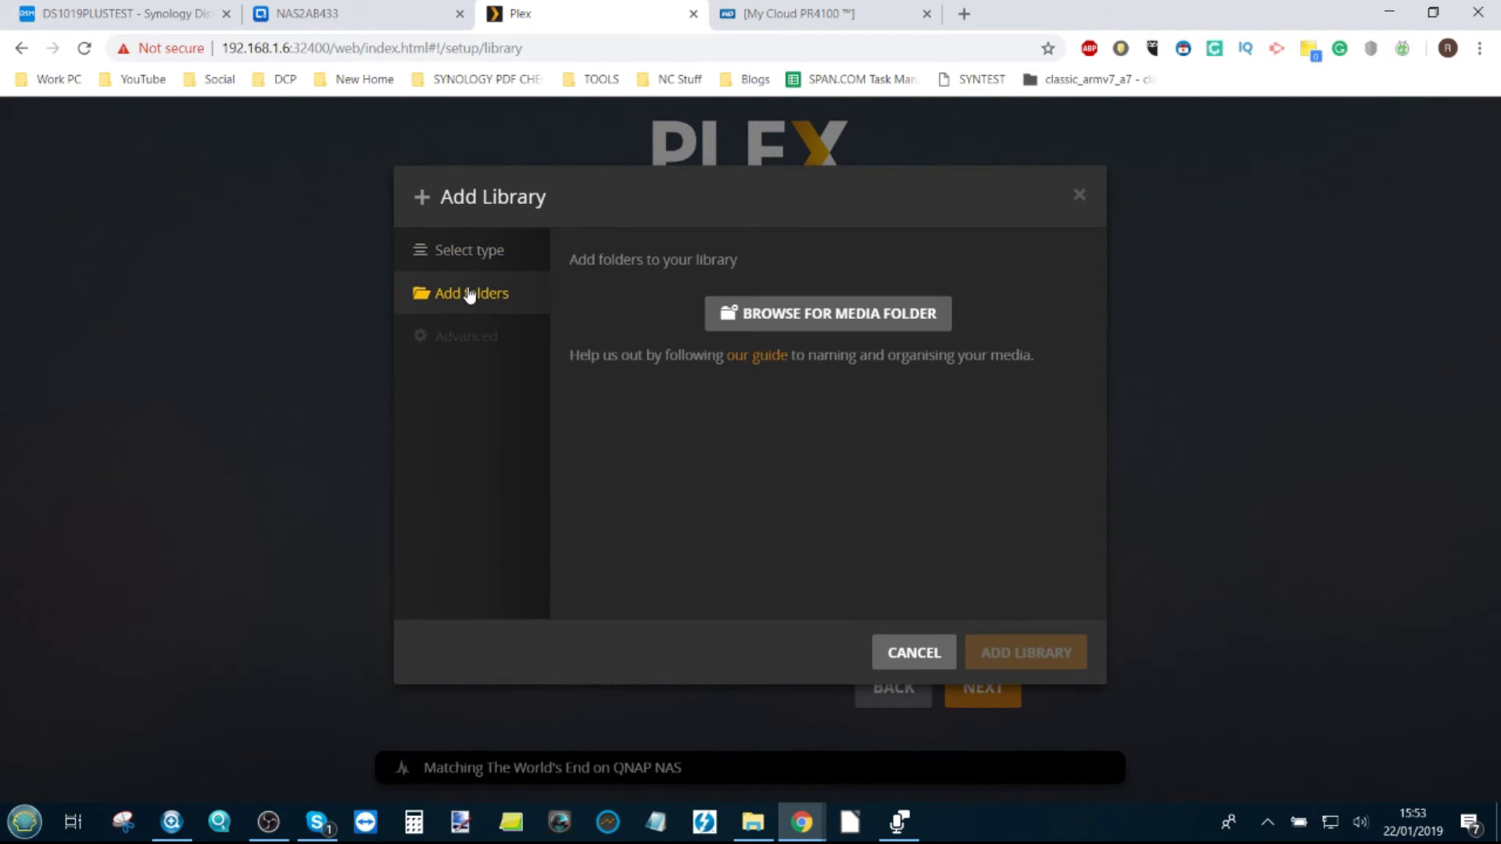
pyautogui.click(755, 314)
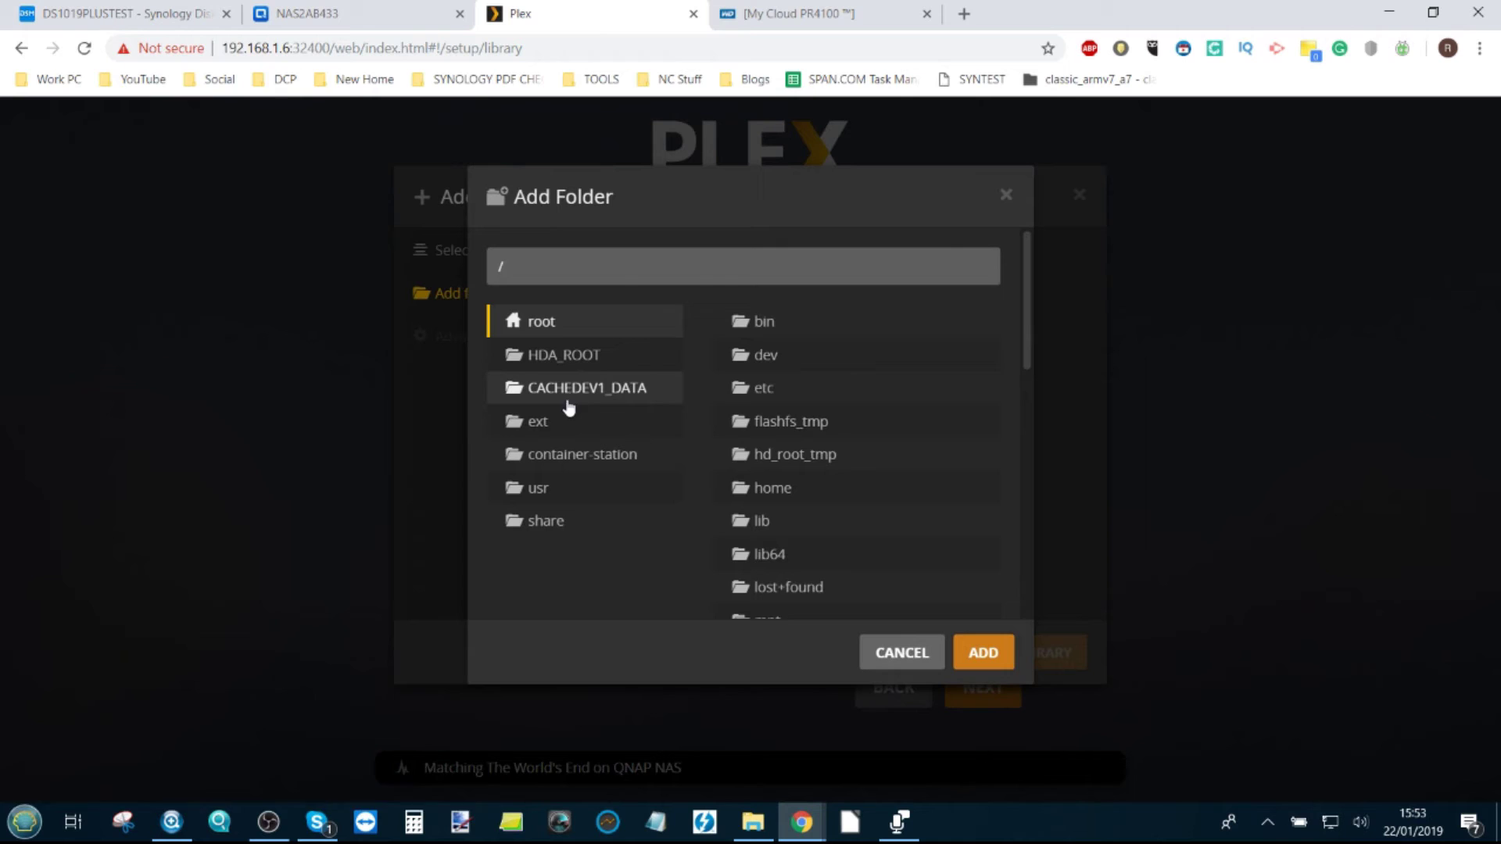
pyautogui.click(571, 391)
pyautogui.click(794, 456)
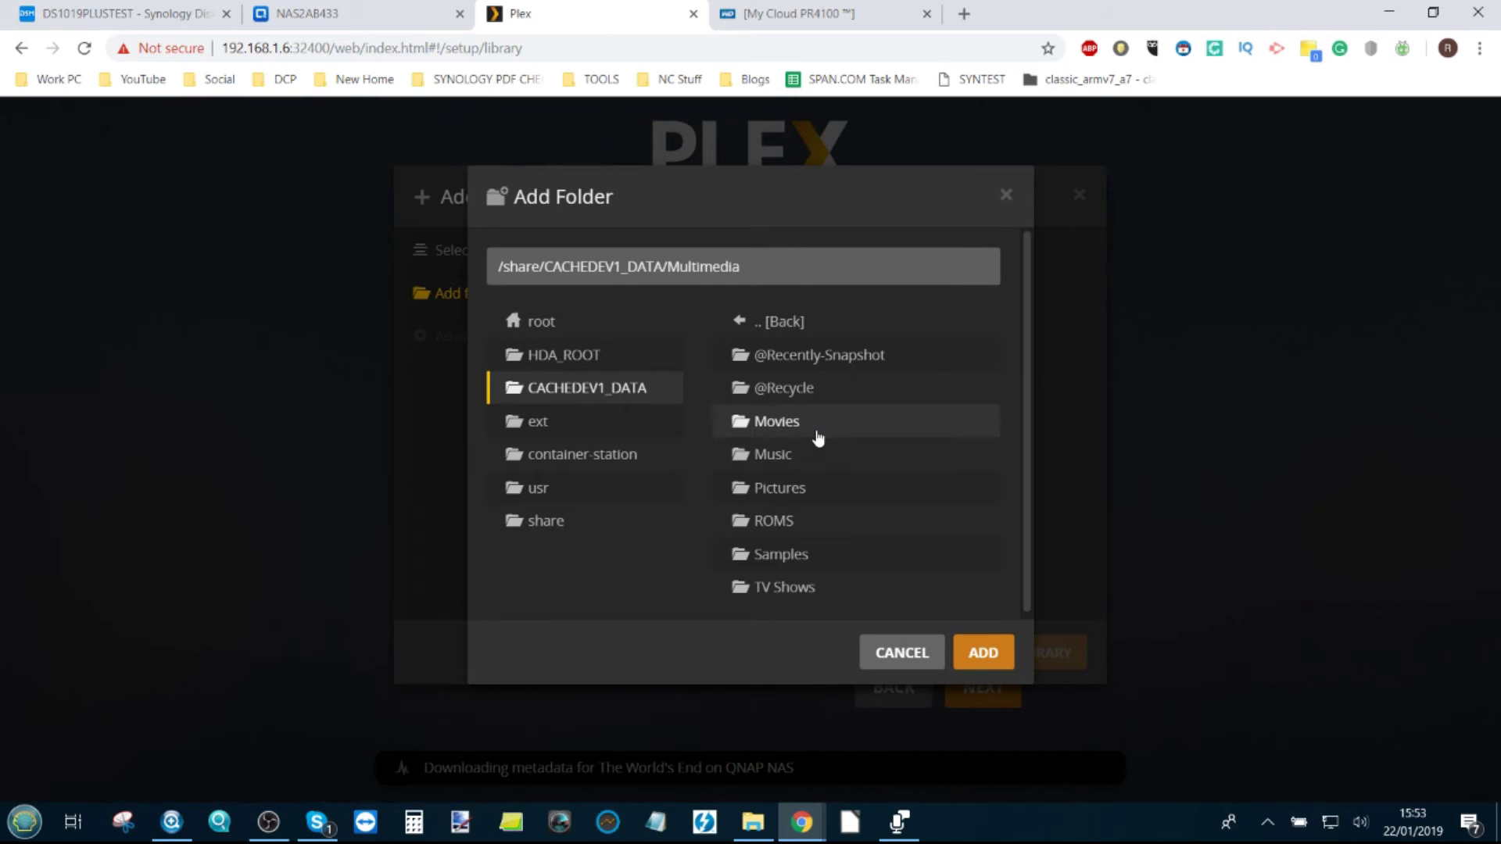
pyautogui.click(787, 599)
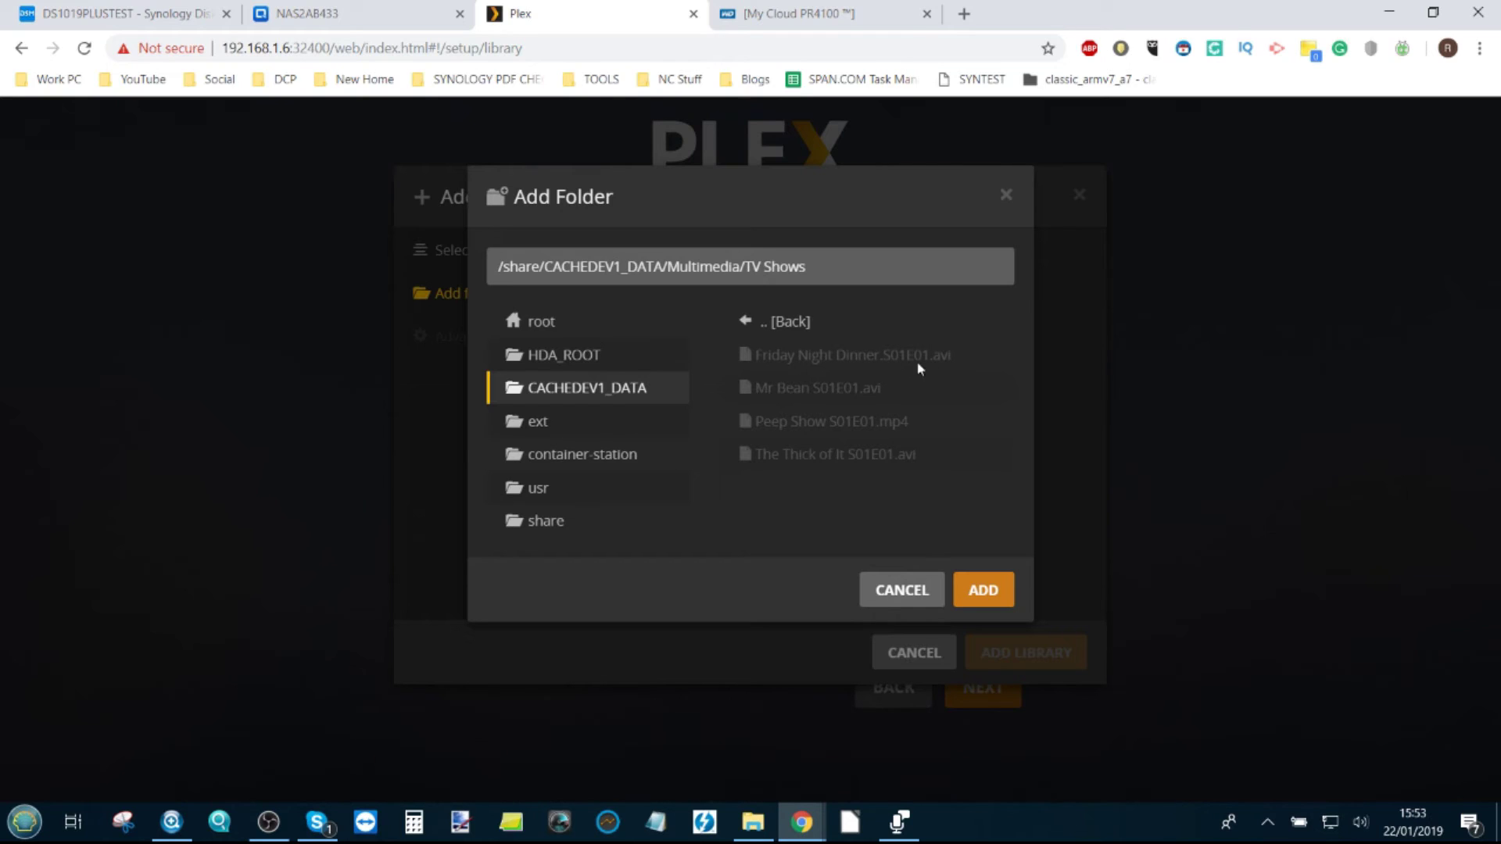
pyautogui.click(986, 594)
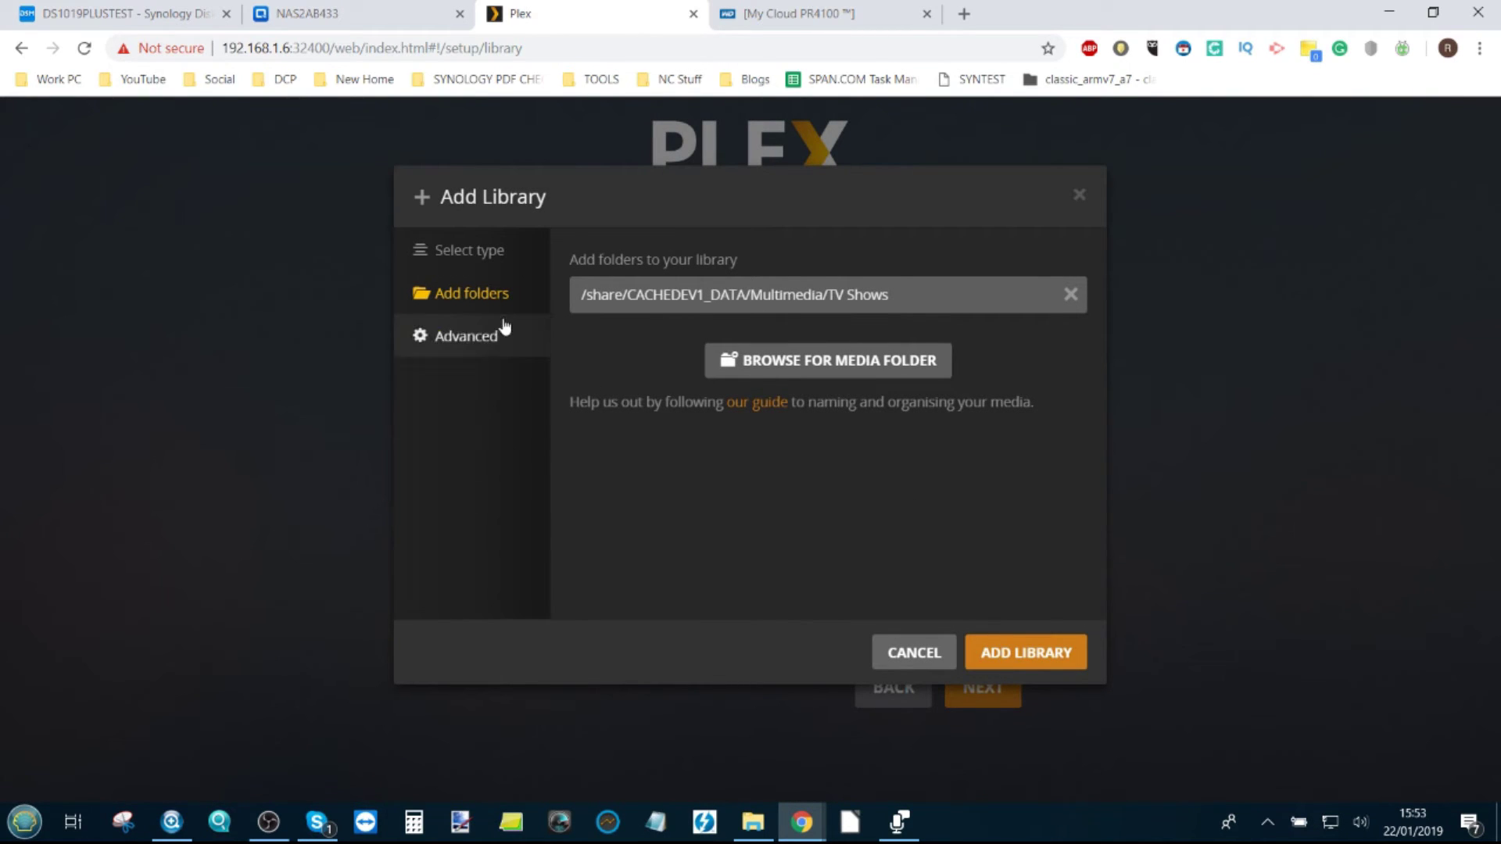
pyautogui.click(860, 366)
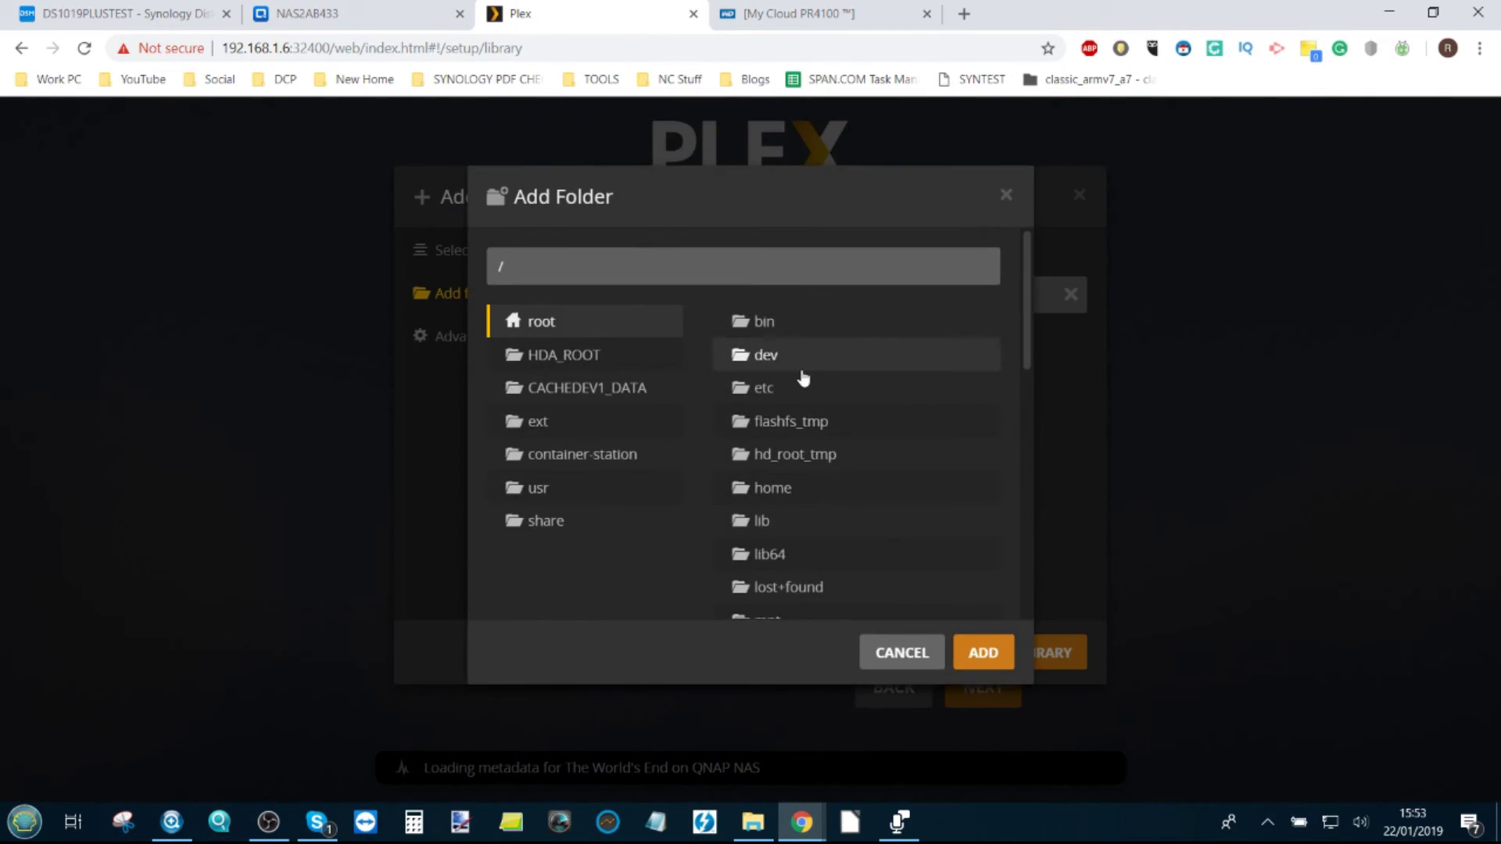
pyautogui.click(915, 656)
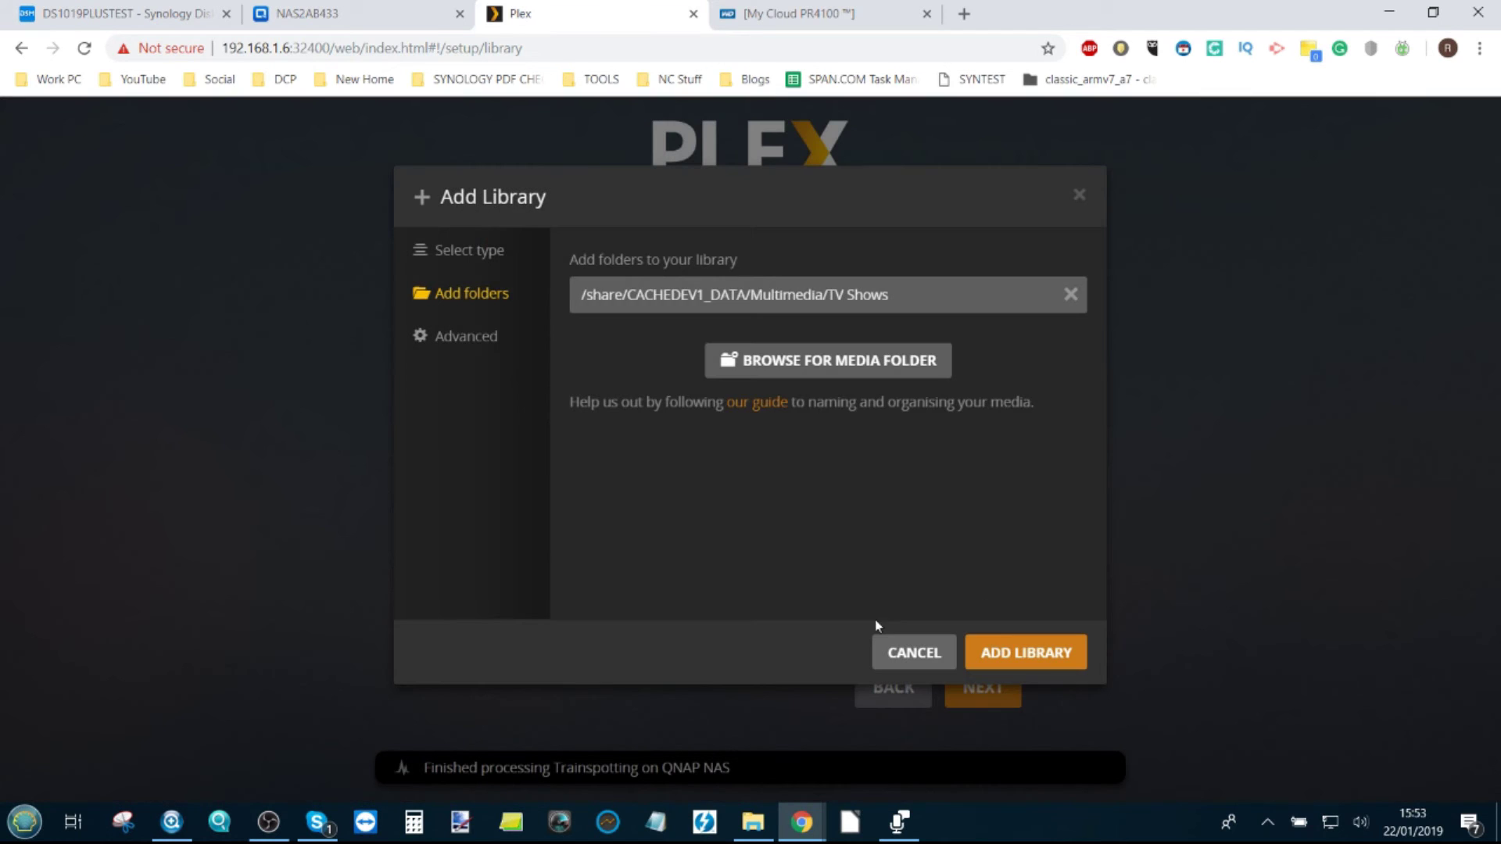
pyautogui.click(1014, 640)
# Create a Music library from CACHEDEV1_DATA/Multimedia/Music, passing through the advanced settings.
pyautogui.click(750, 500)
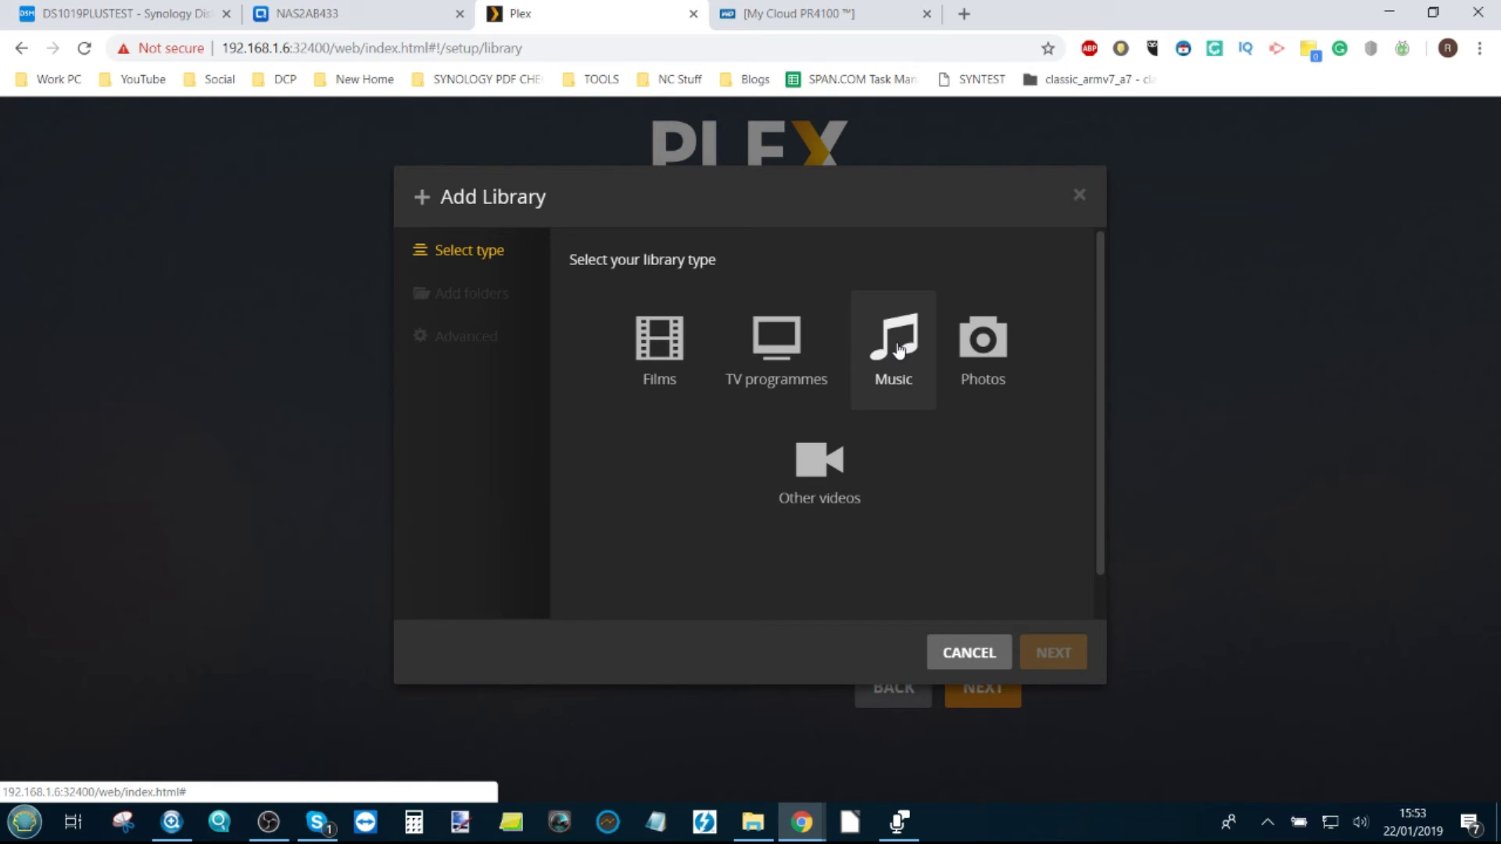
pyautogui.click(899, 350)
pyautogui.click(479, 291)
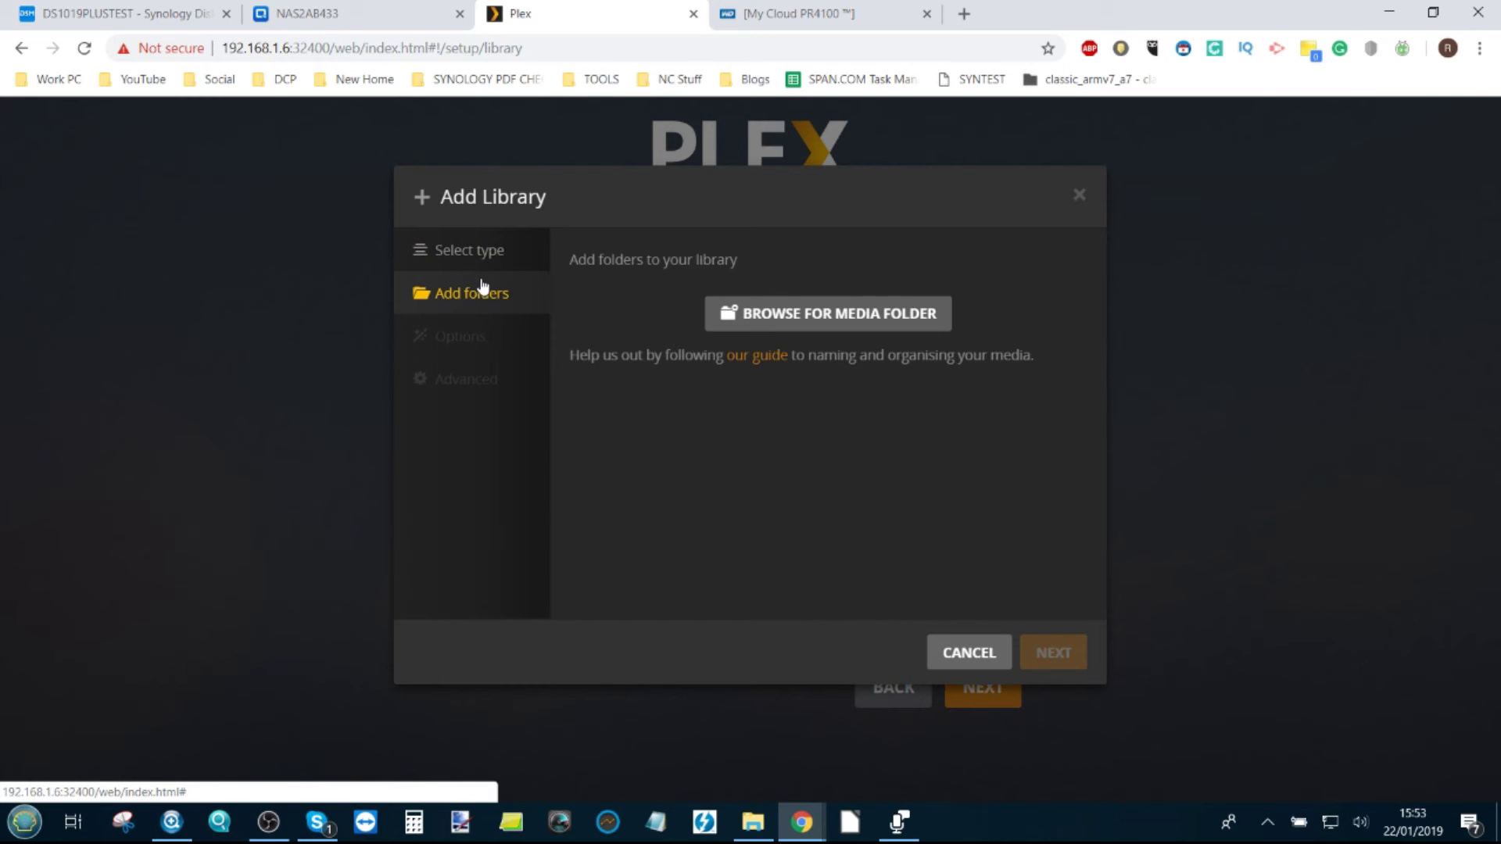
pyautogui.click(726, 316)
pyautogui.click(551, 402)
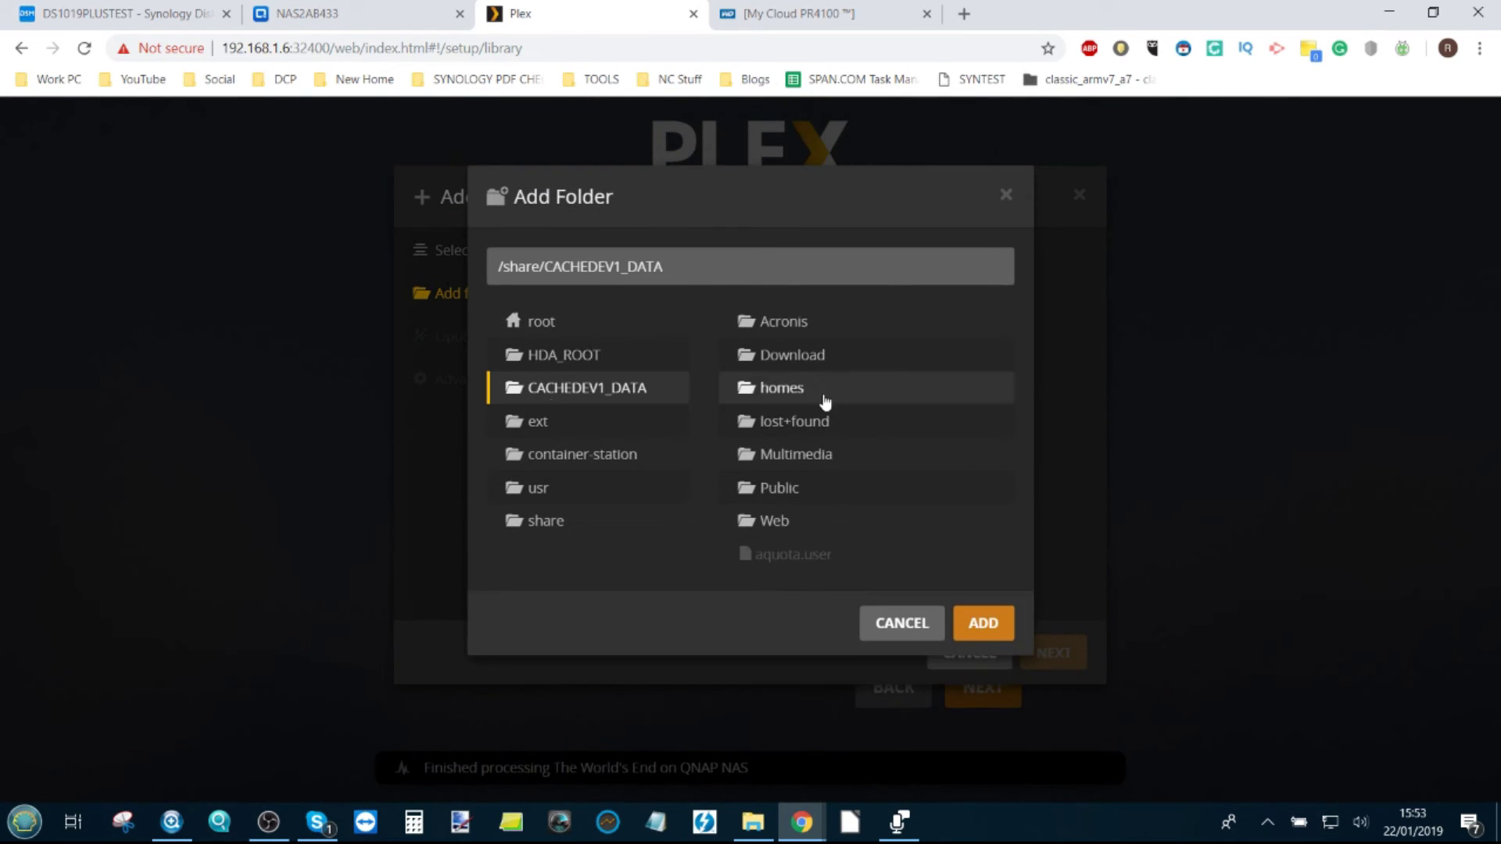
pyautogui.click(811, 462)
pyautogui.click(791, 463)
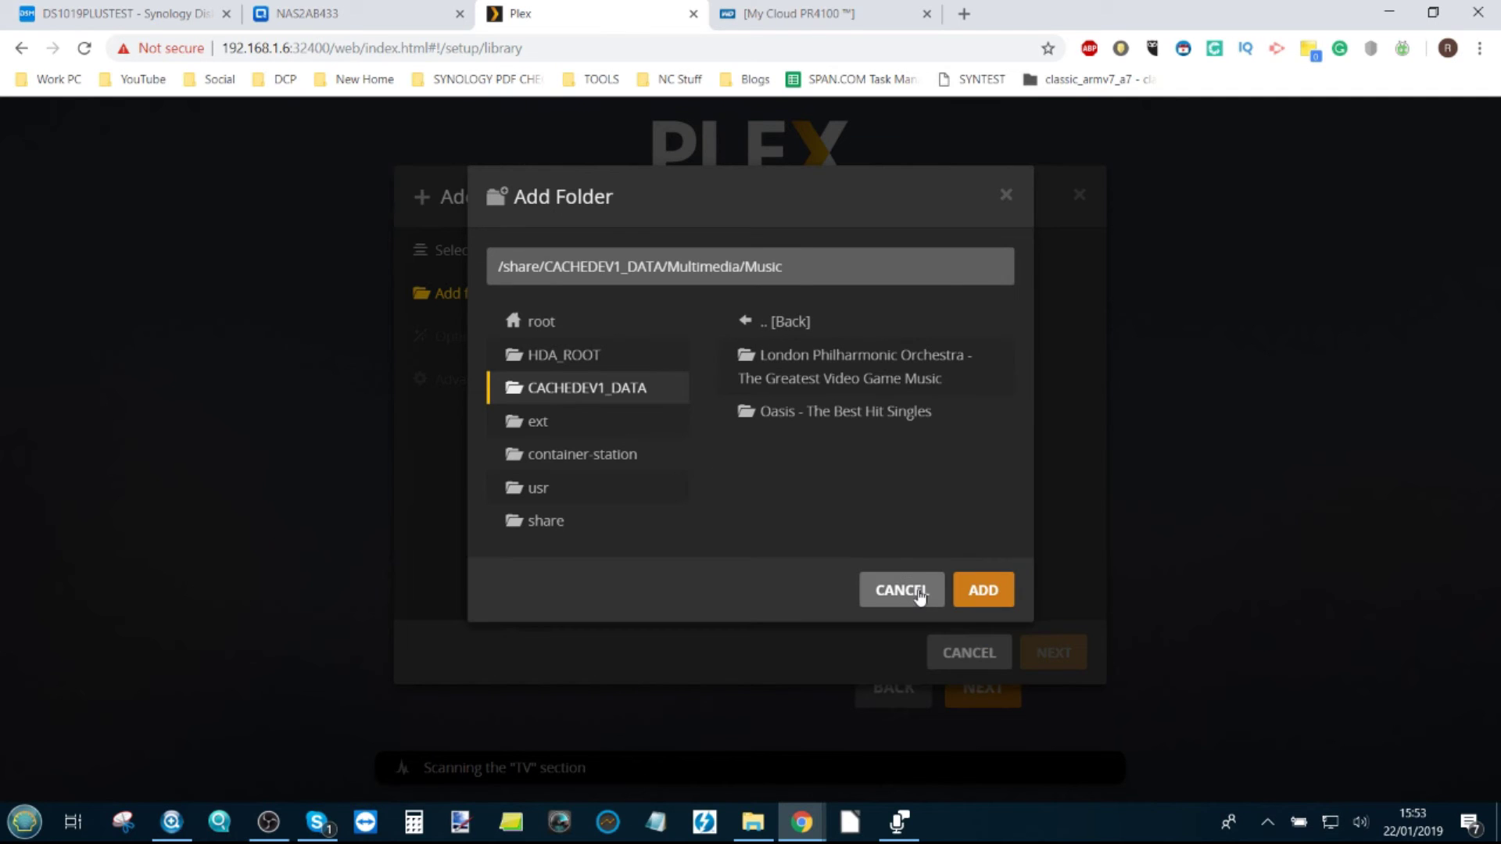
pyautogui.click(983, 591)
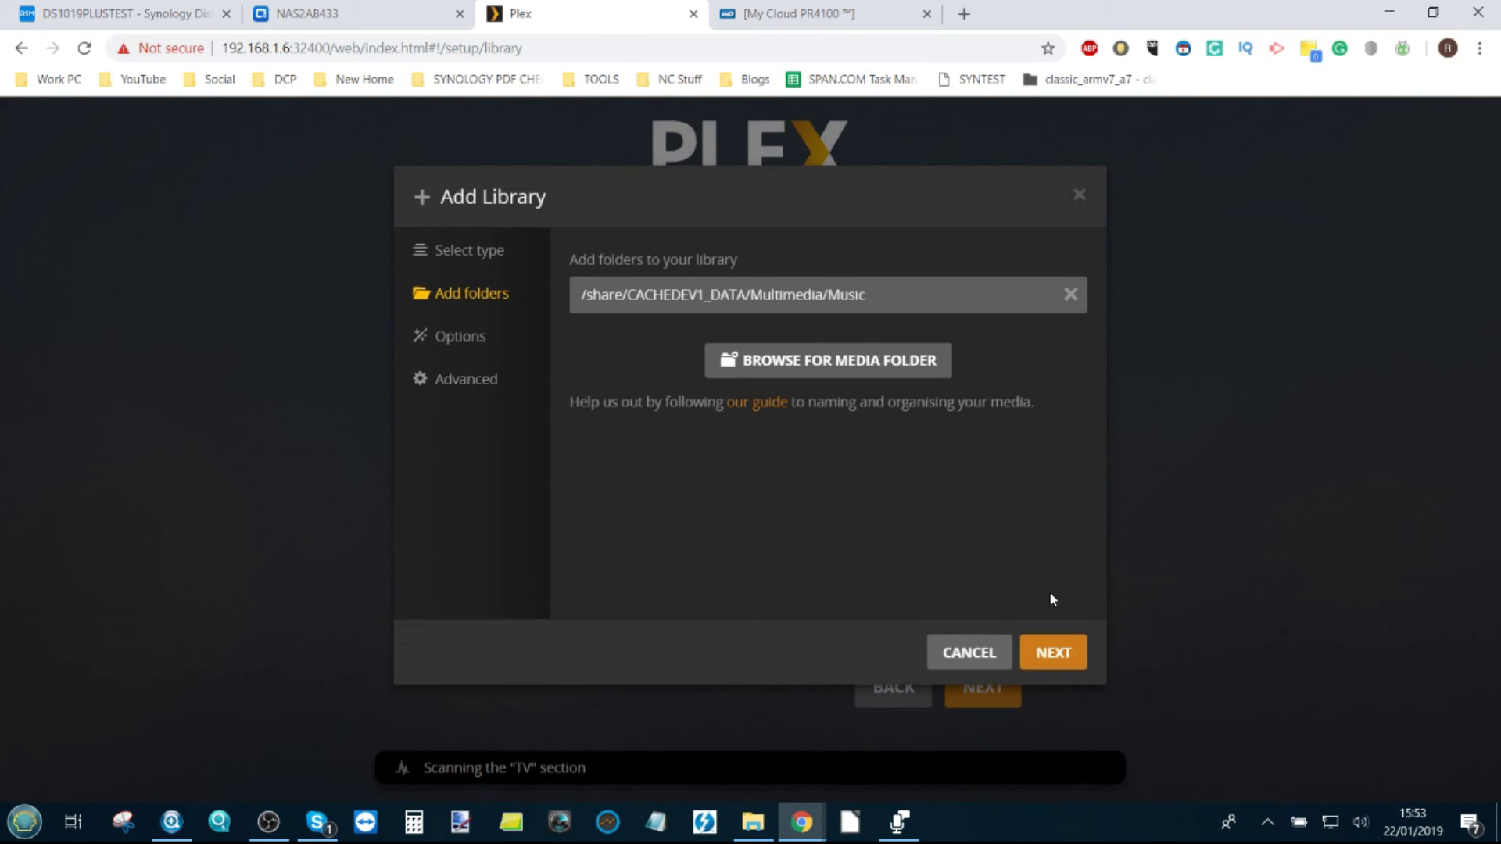
pyautogui.click(463, 344)
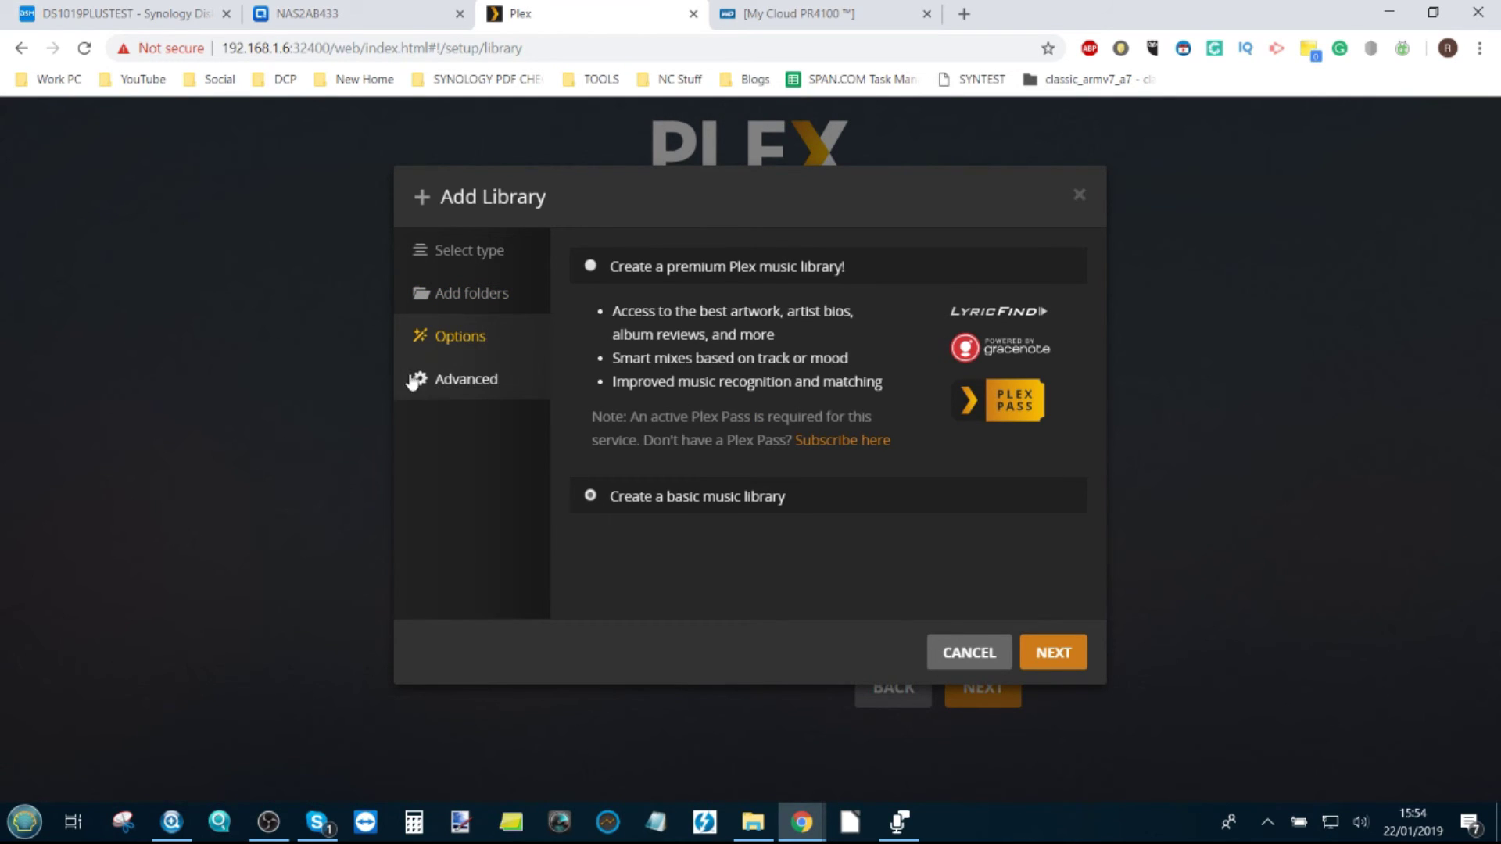
pyautogui.click(466, 380)
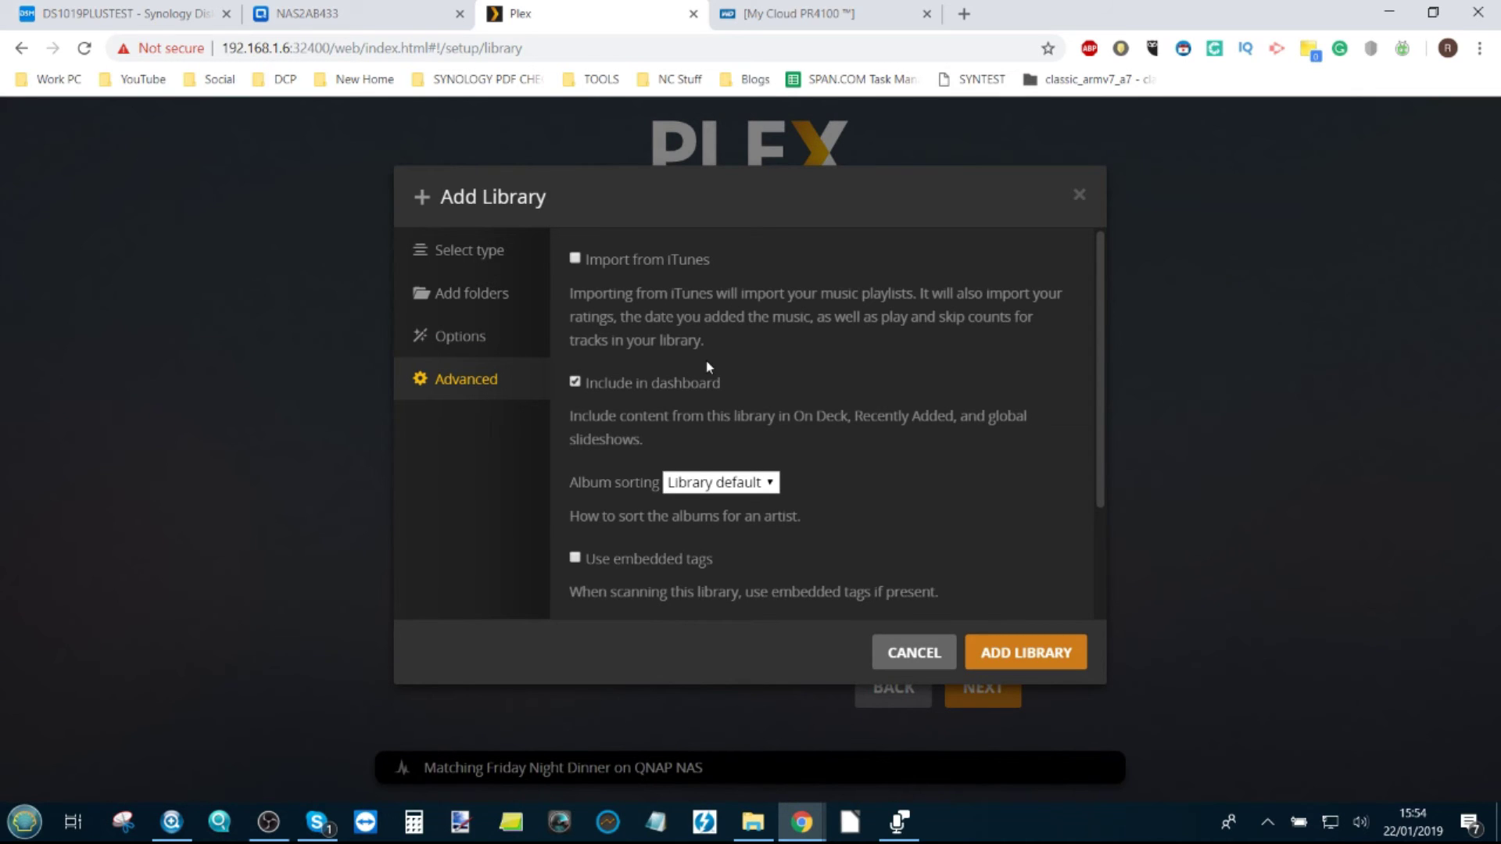
pyautogui.click(1008, 652)
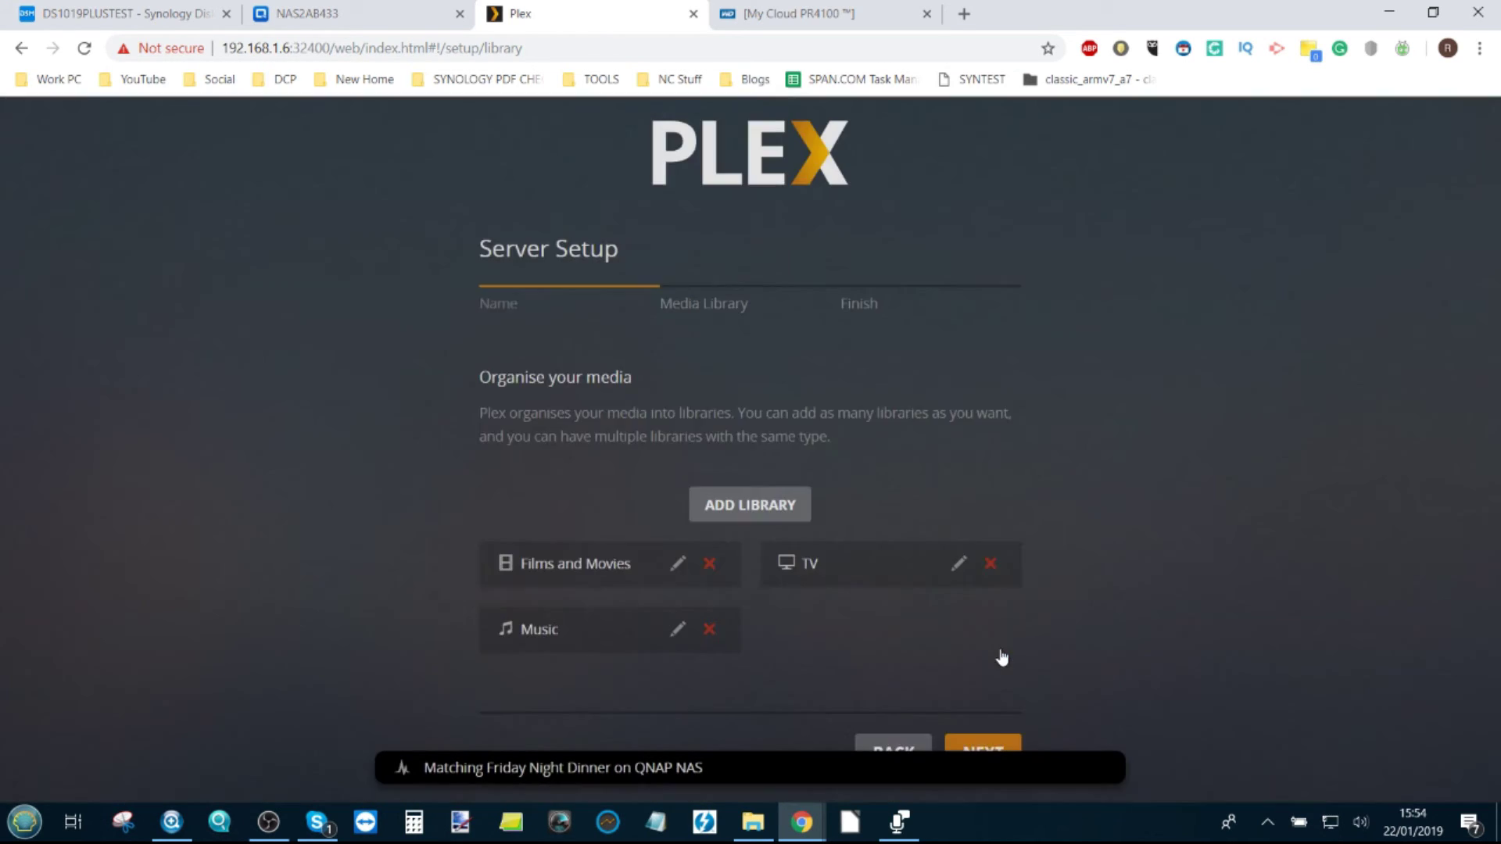
# Create a Photos library using the CACHEDEV1_DATA/Multimedia/Pictures folder.
pyautogui.click(757, 514)
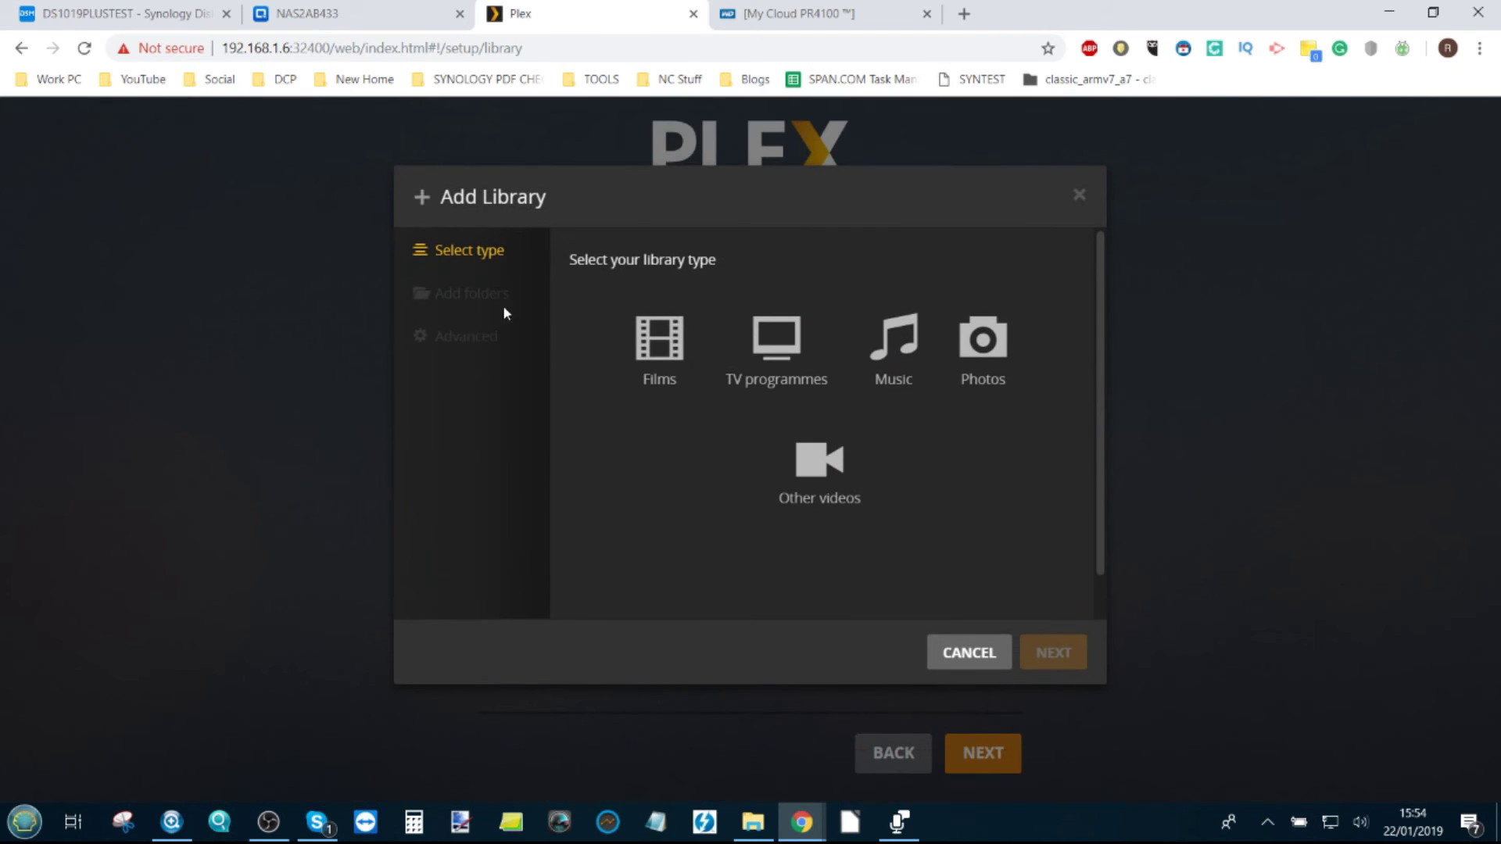
pyautogui.click(982, 344)
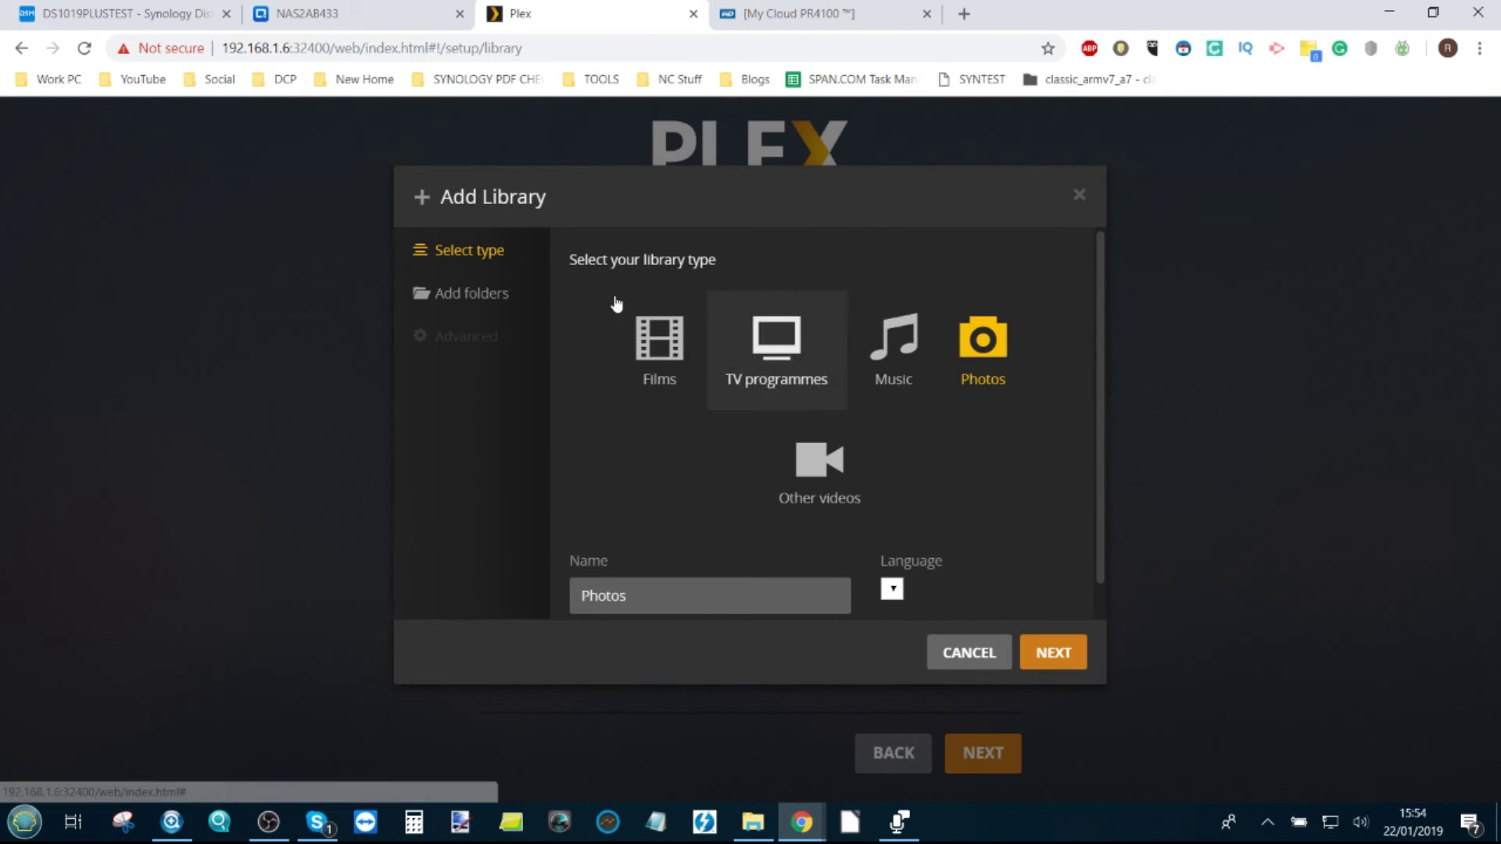
pyautogui.click(465, 294)
pyautogui.click(837, 312)
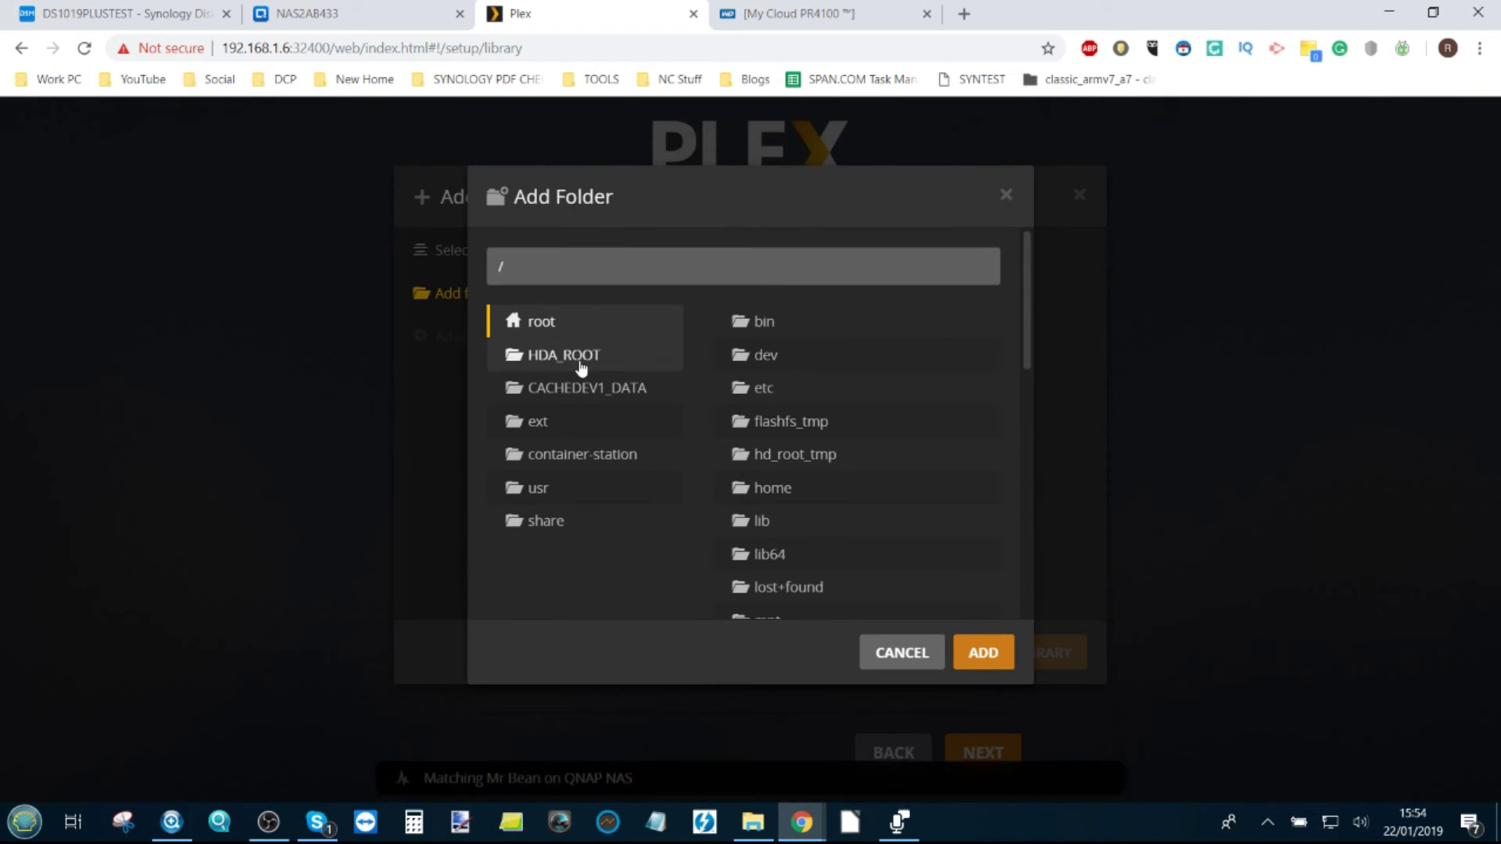
pyautogui.click(581, 387)
pyautogui.click(831, 454)
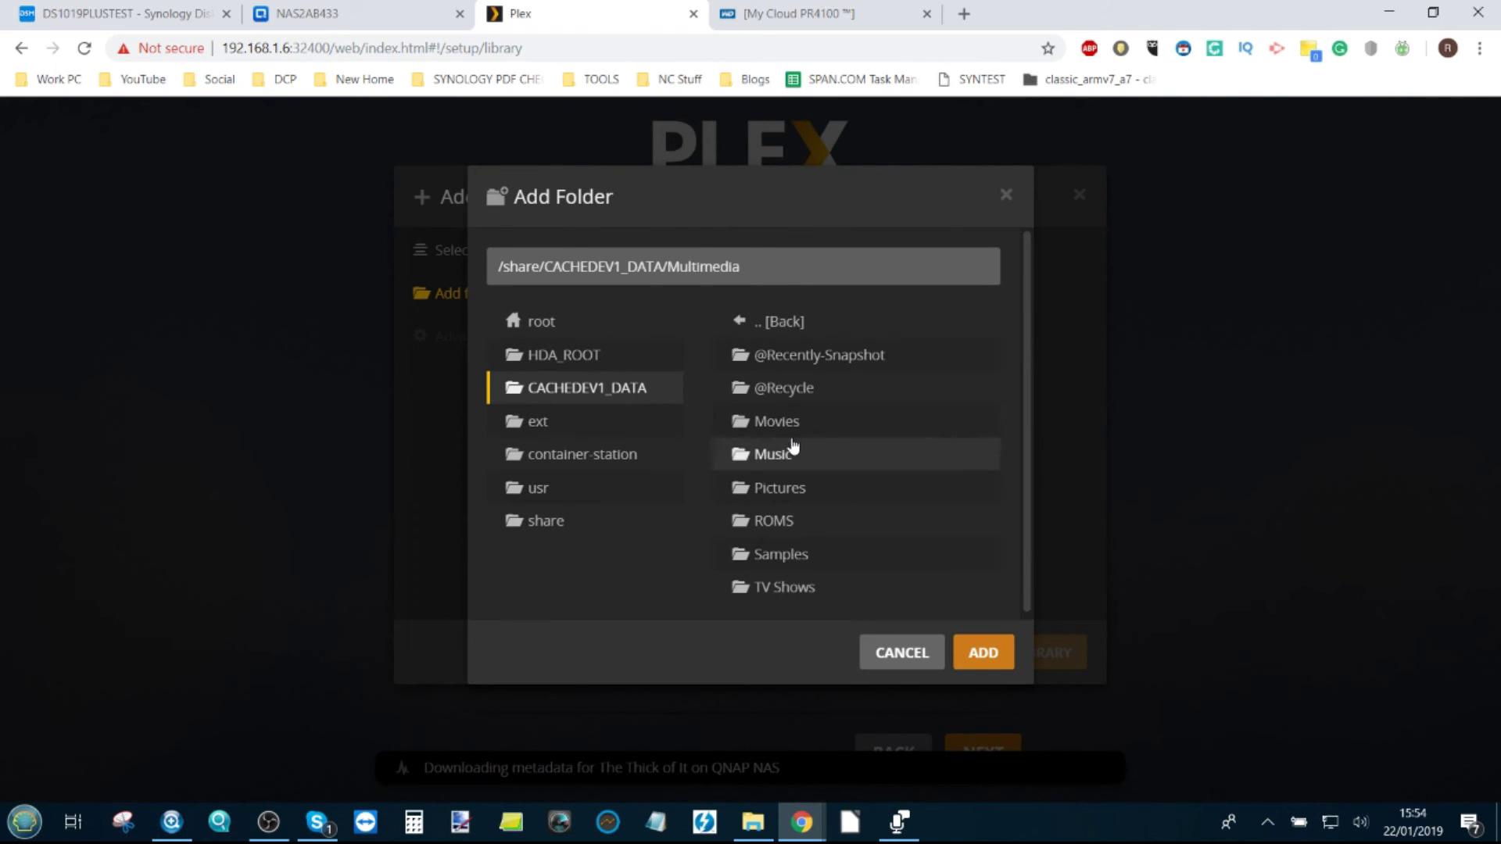
pyautogui.click(777, 507)
pyautogui.click(984, 586)
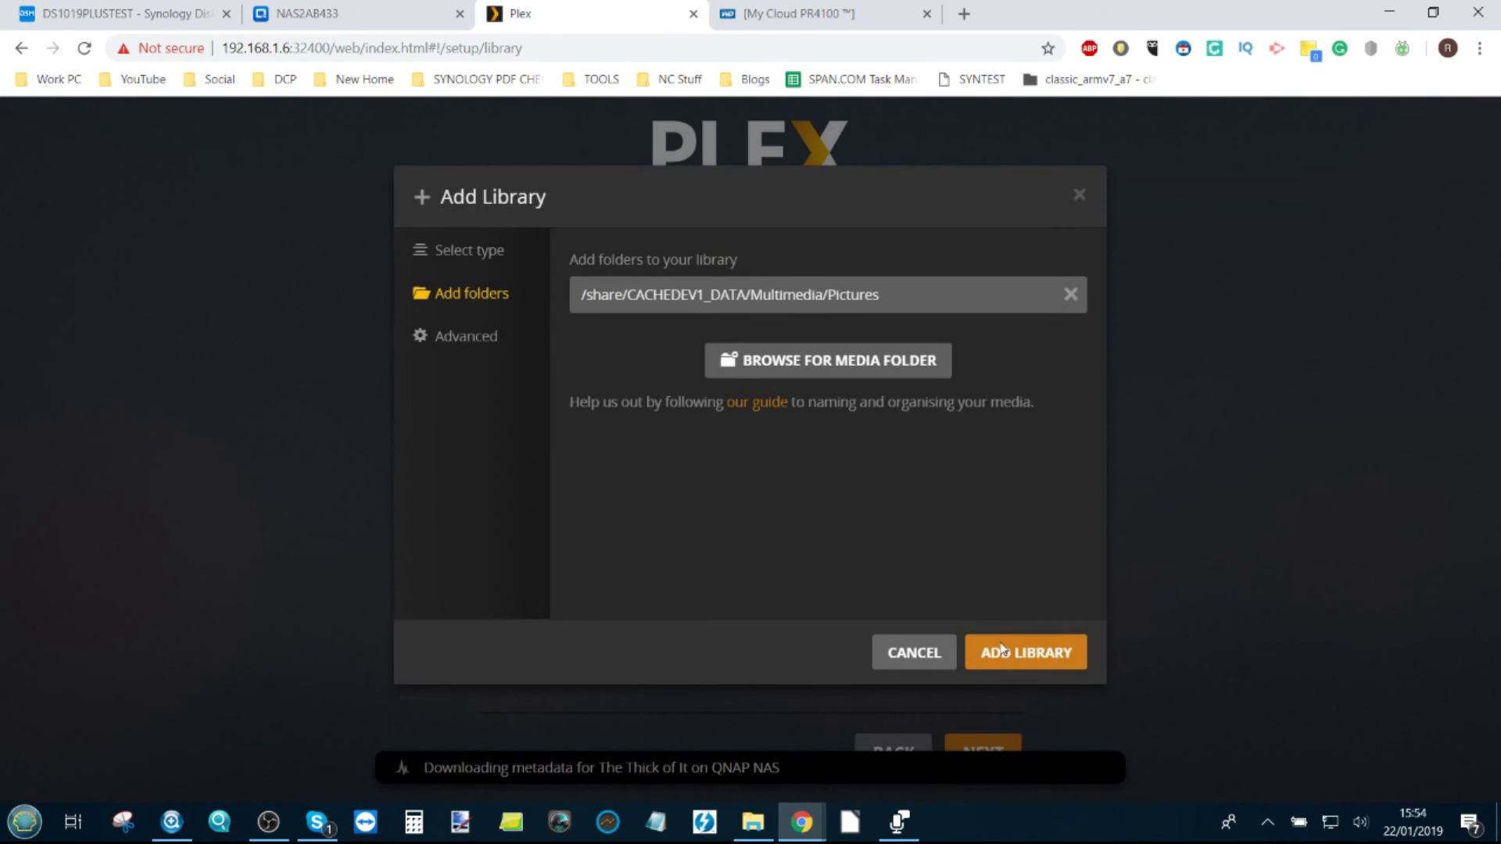
pyautogui.click(1007, 653)
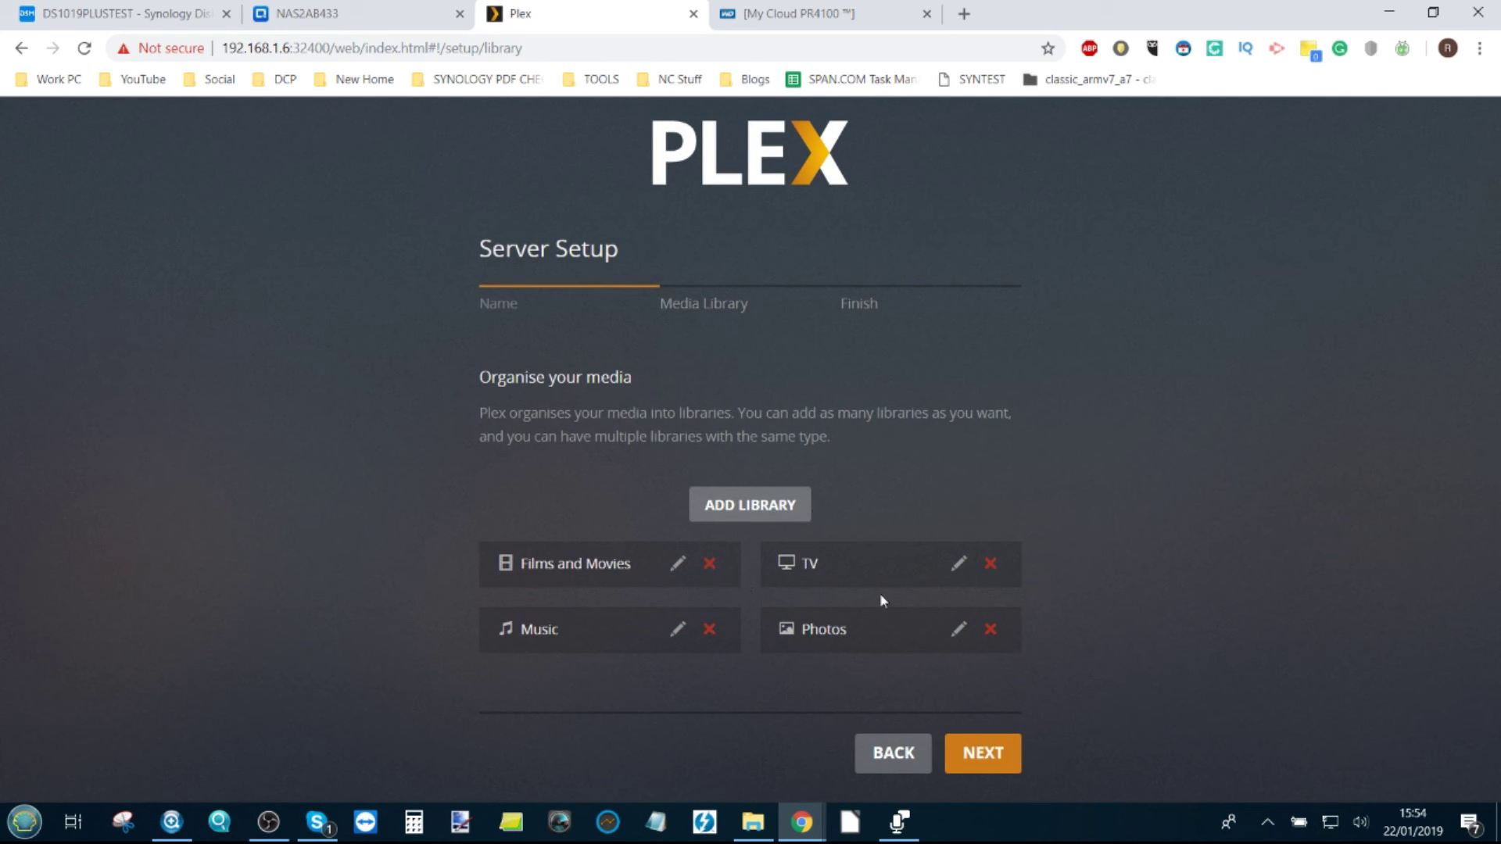
# Complete the last Server Setup pages and scroll through the home page's recently added TV and films.
pyautogui.click(980, 753)
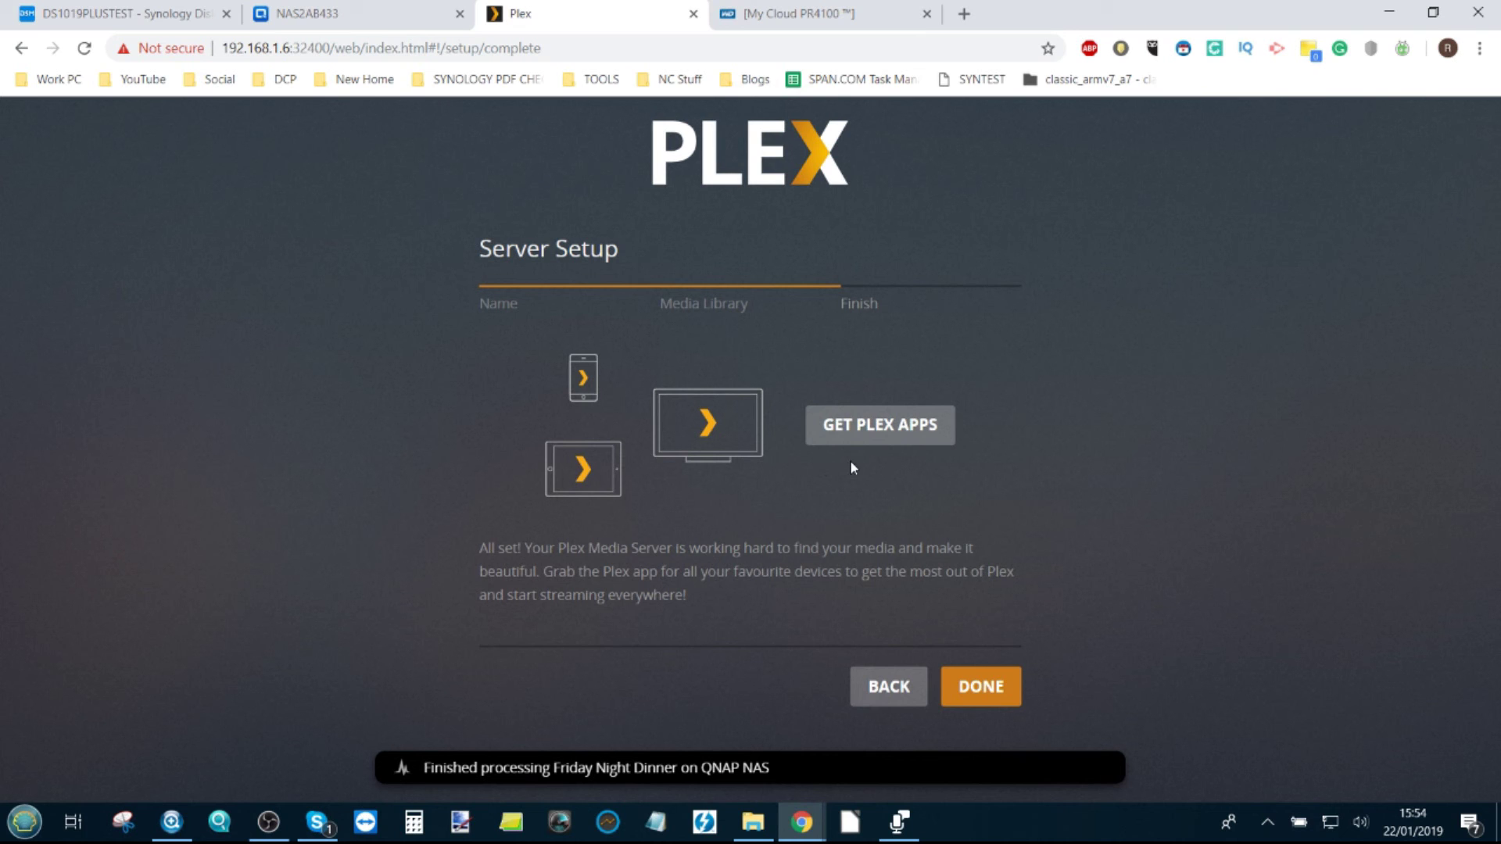
pyautogui.click(995, 693)
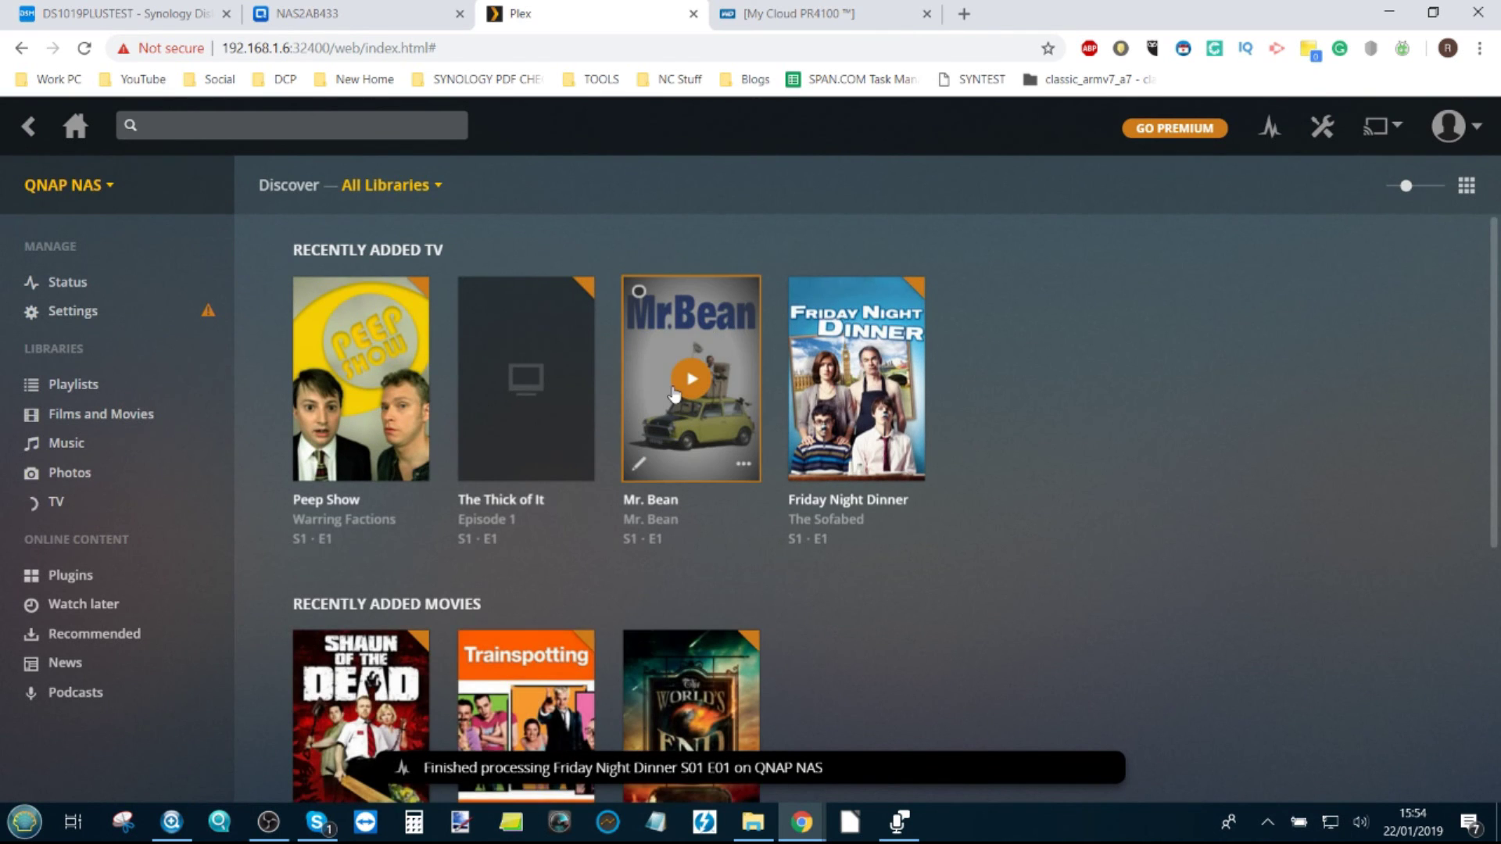
pyautogui.scroll(-3, 674, 395)
pyautogui.scroll(-3, 890, 431)
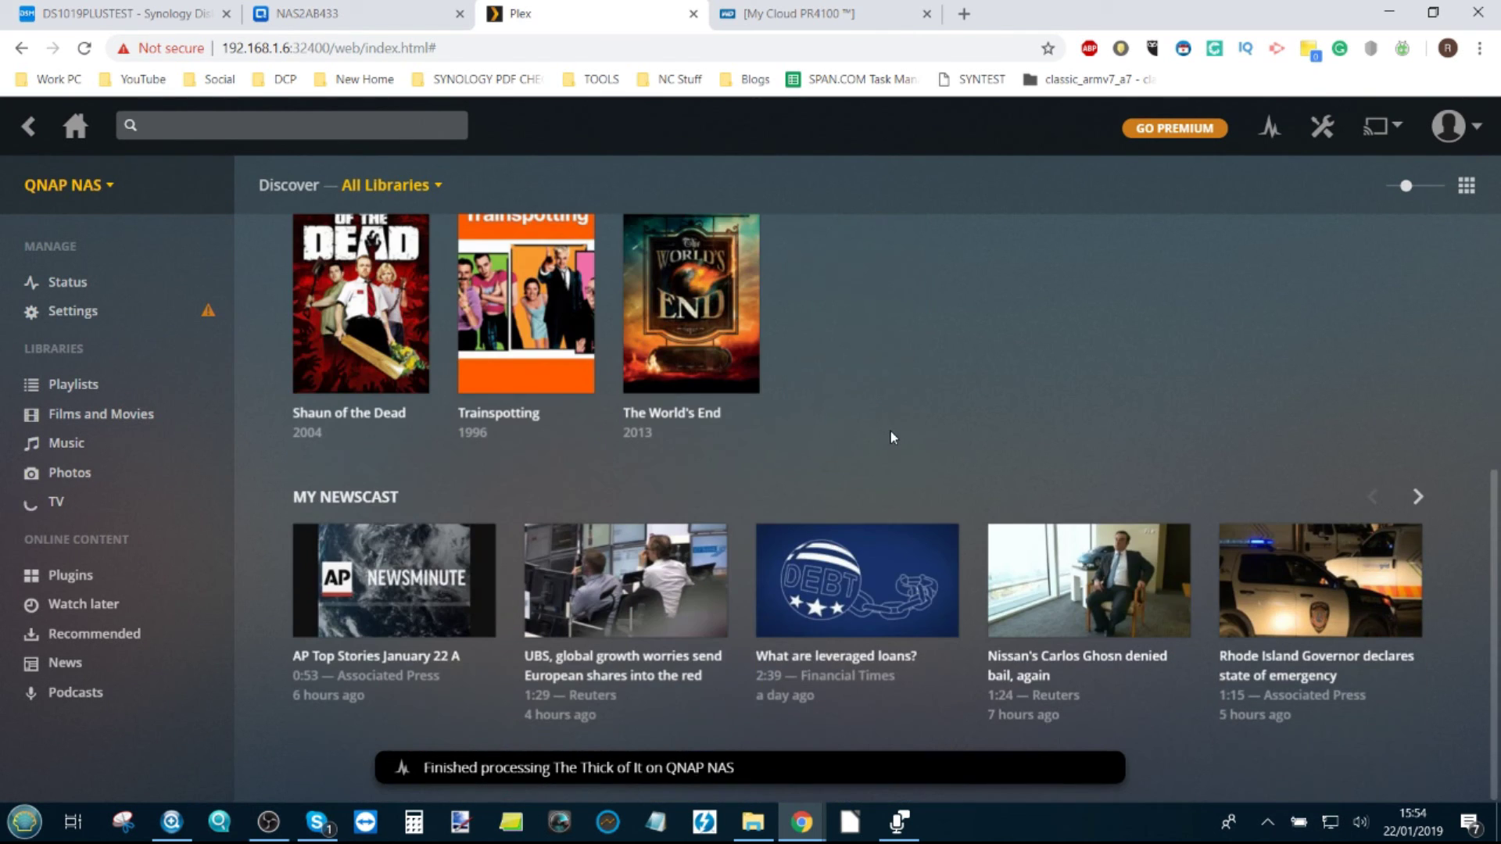
pyautogui.scroll(3, 890, 430)
pyautogui.scroll(3, 236, 499)
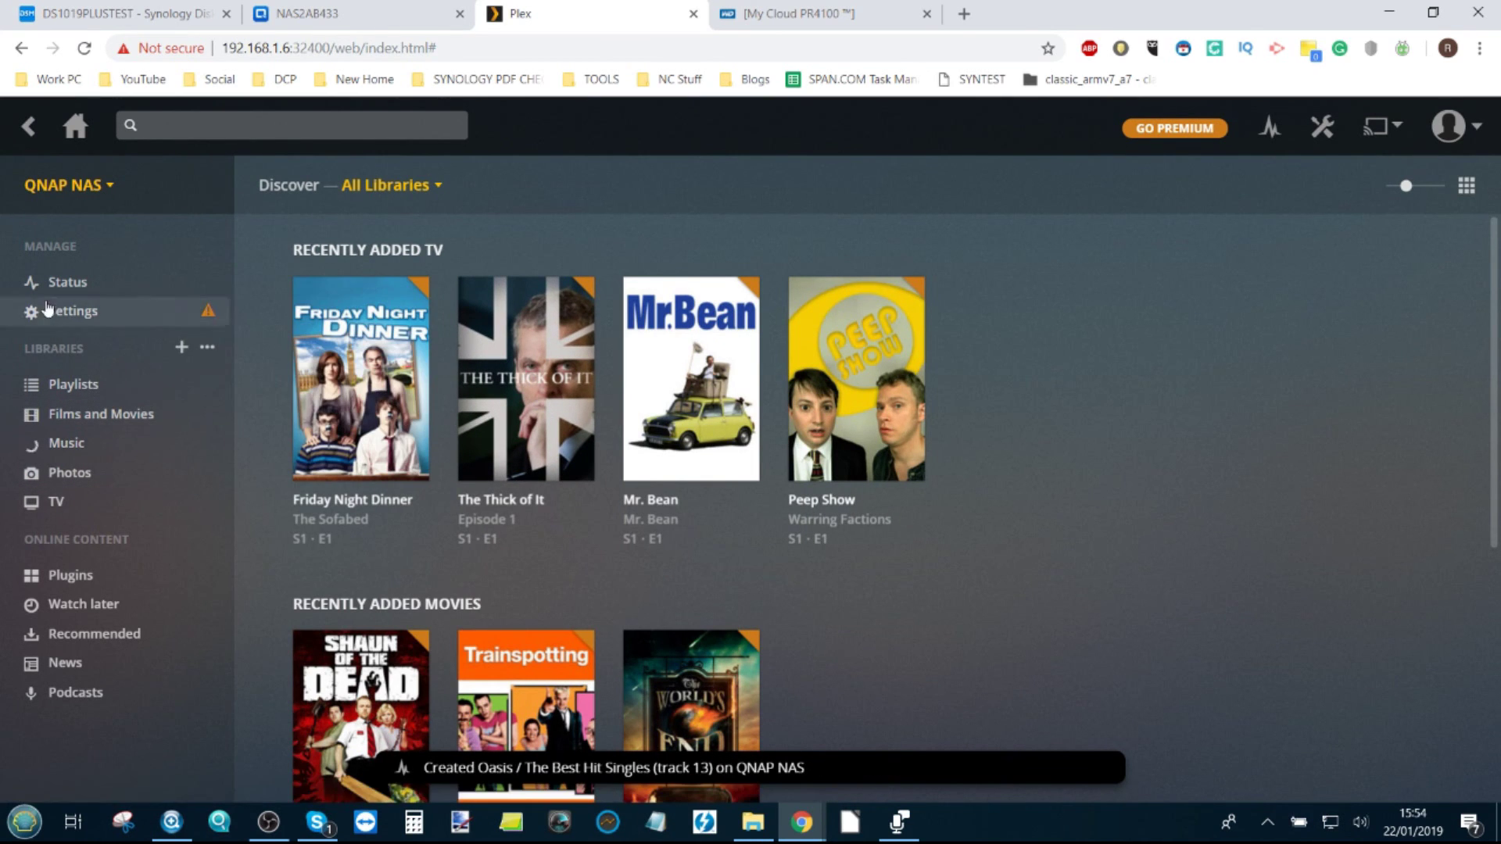
pyautogui.click(109, 310)
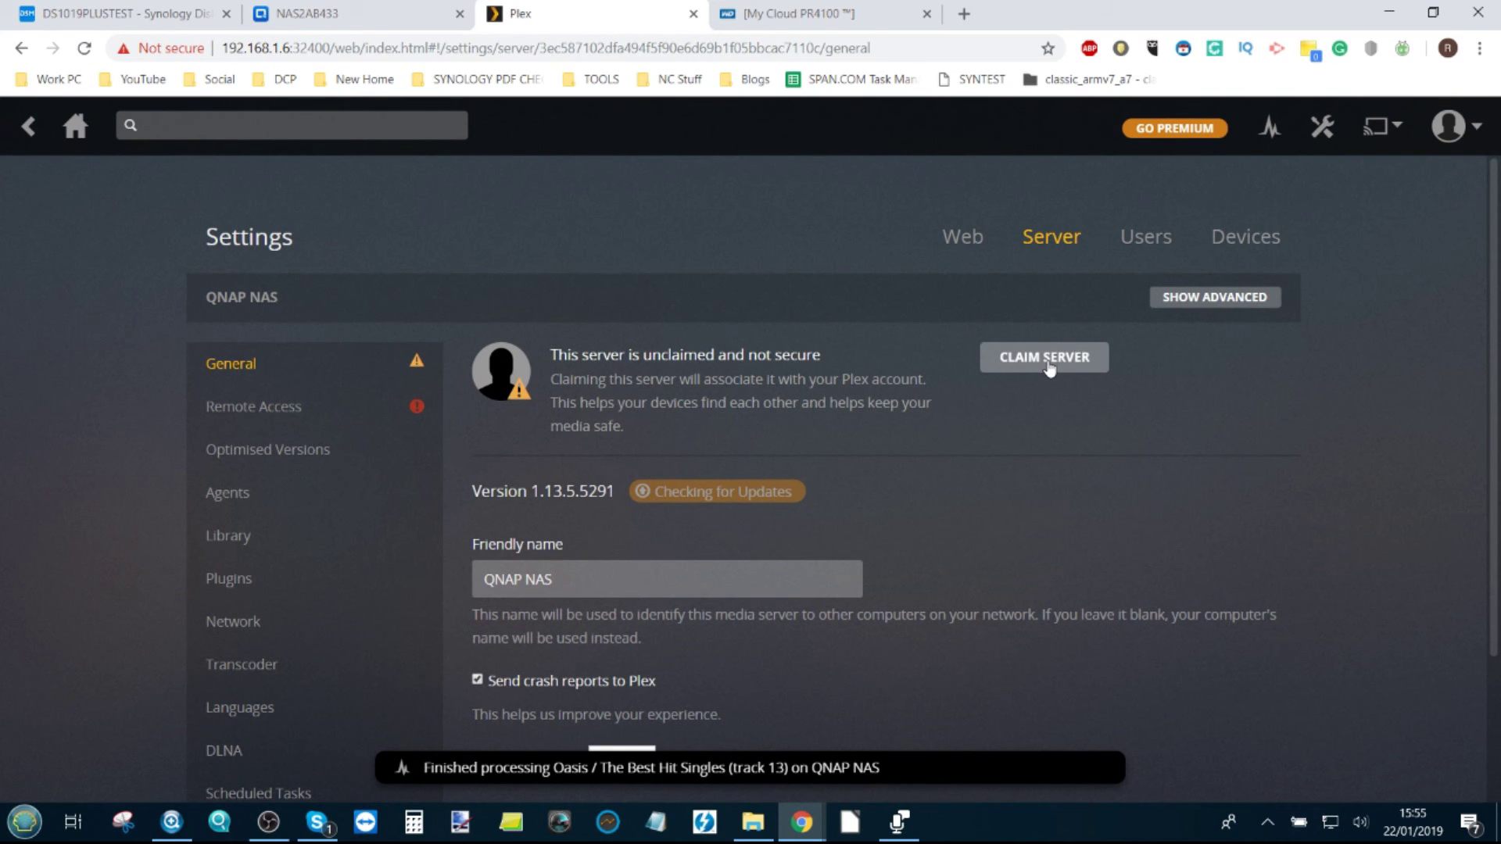
# Start claiming the QNAP NAS server, review Remote Access and General, then view Web app settings.
pyautogui.click(1048, 362)
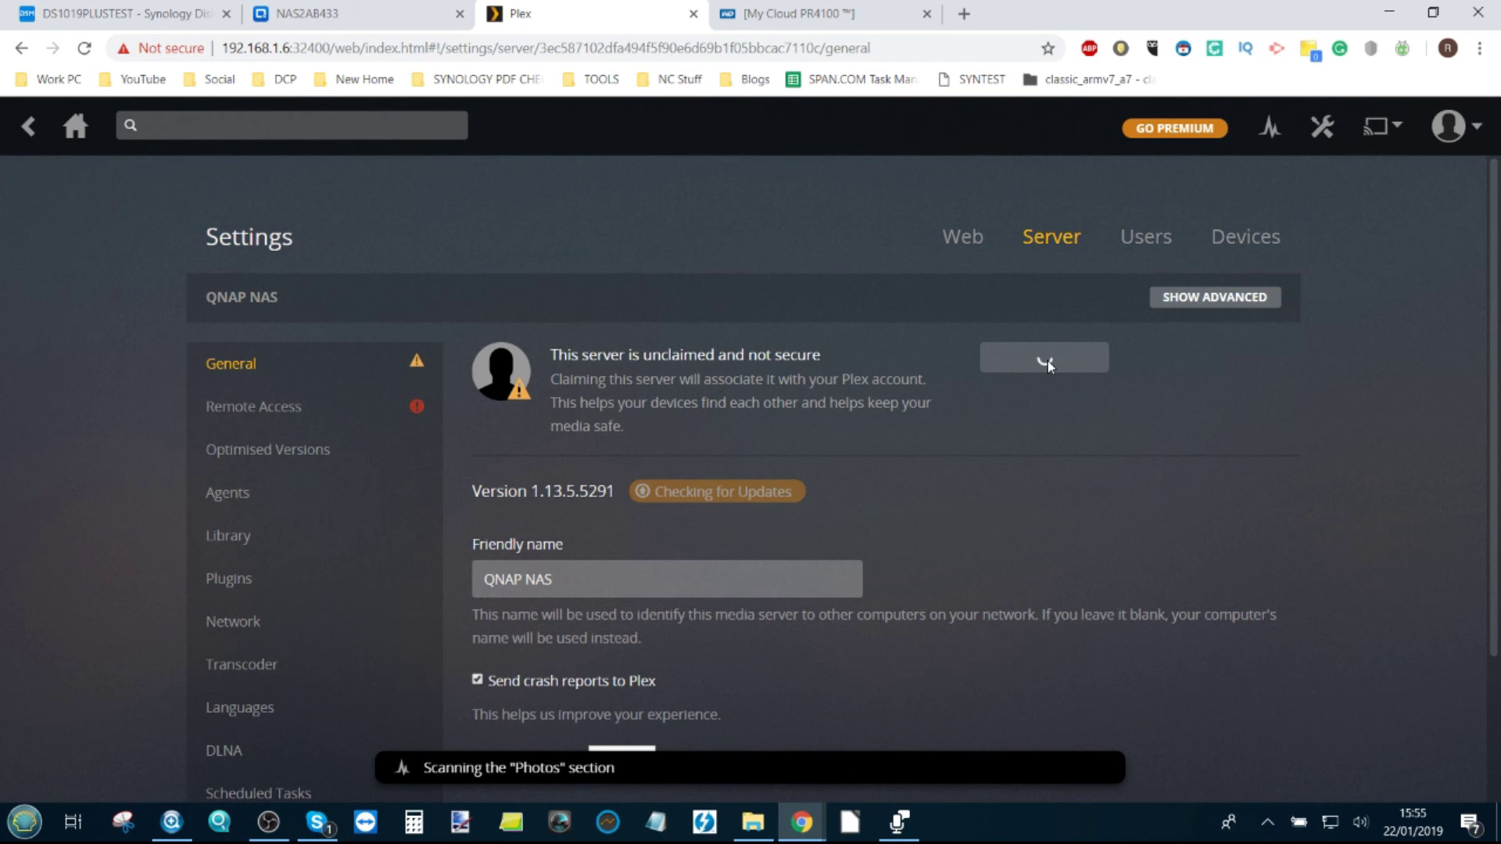
pyautogui.click(361, 402)
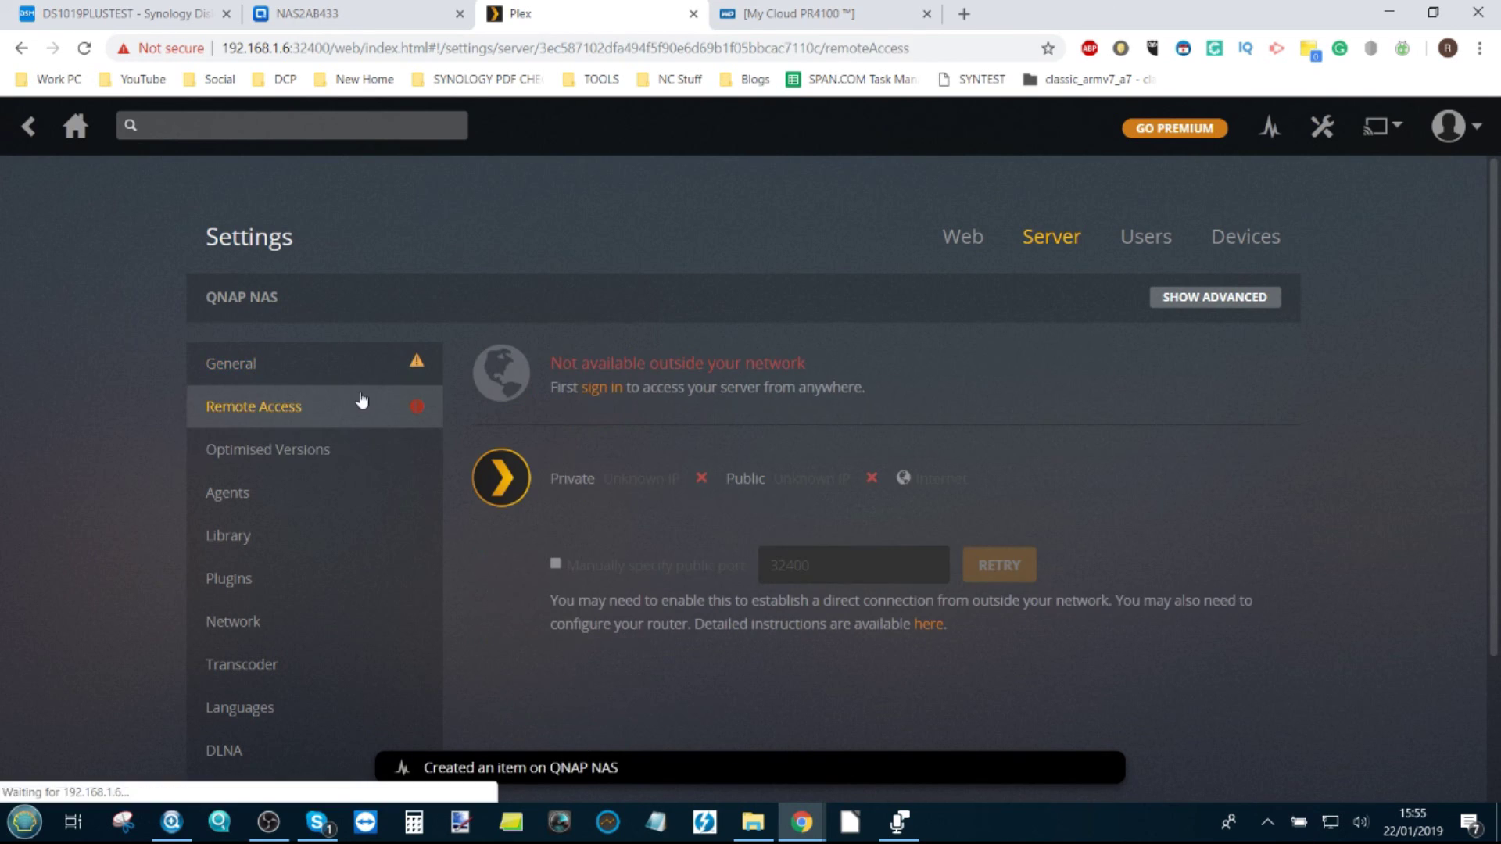
pyautogui.click(362, 374)
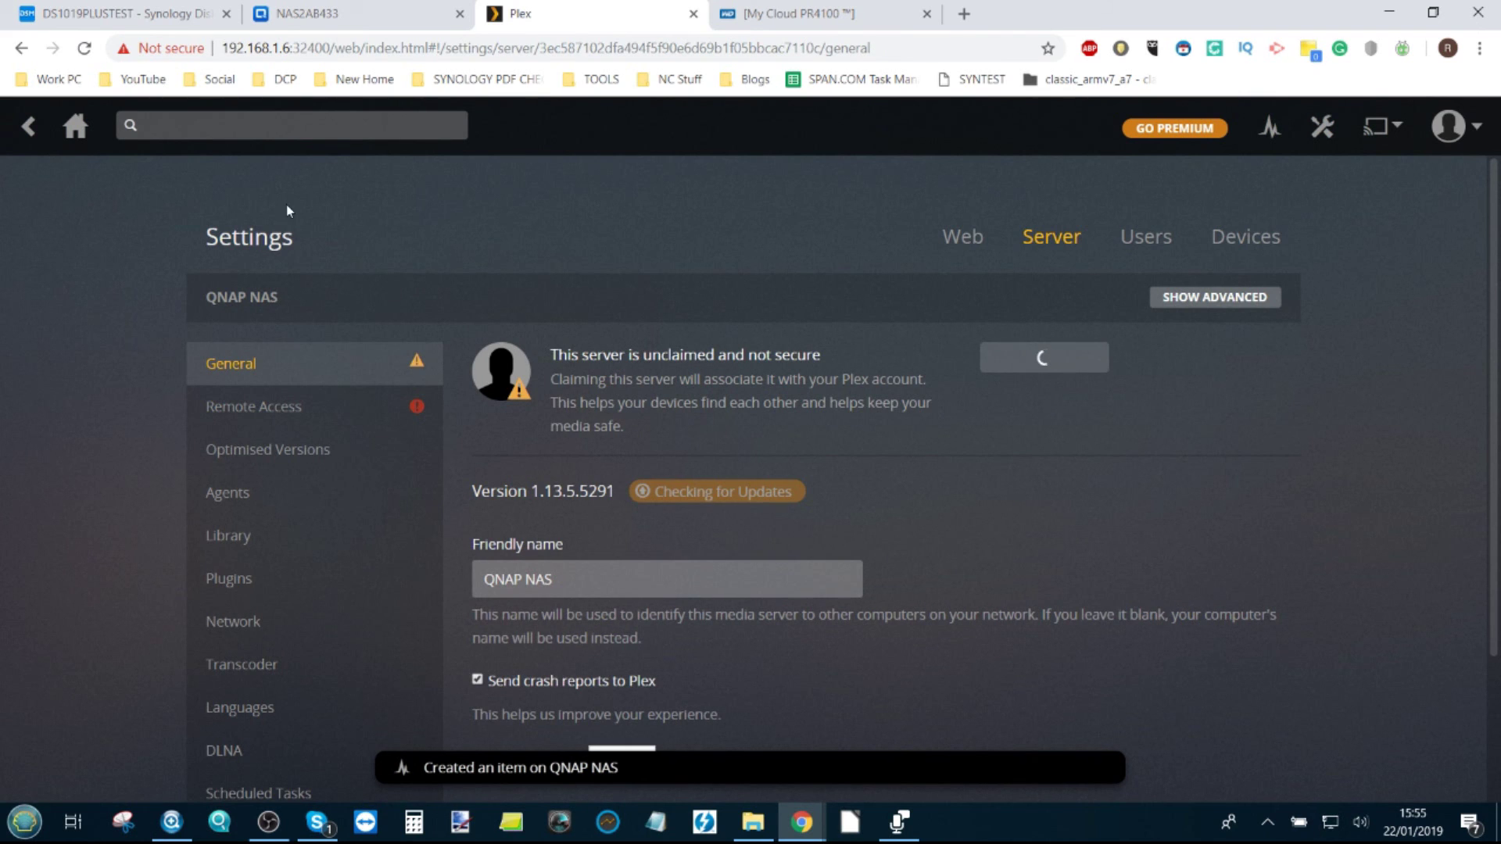
pyautogui.click(968, 237)
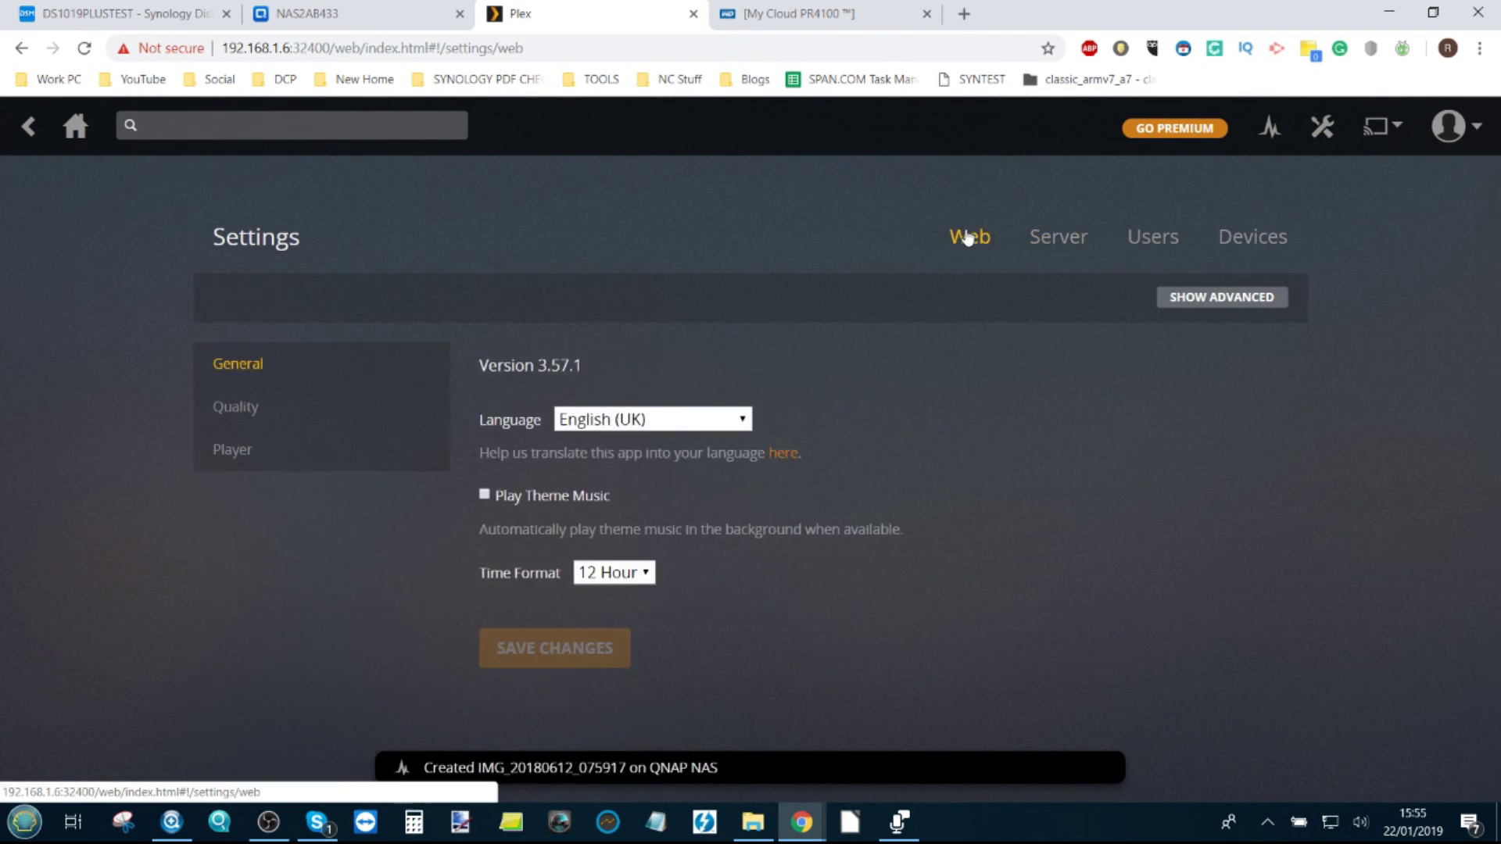
# Back on Home, scroll through Recently Added Photos and Music, then open the Mr. Bean episode.
pyautogui.click(75, 127)
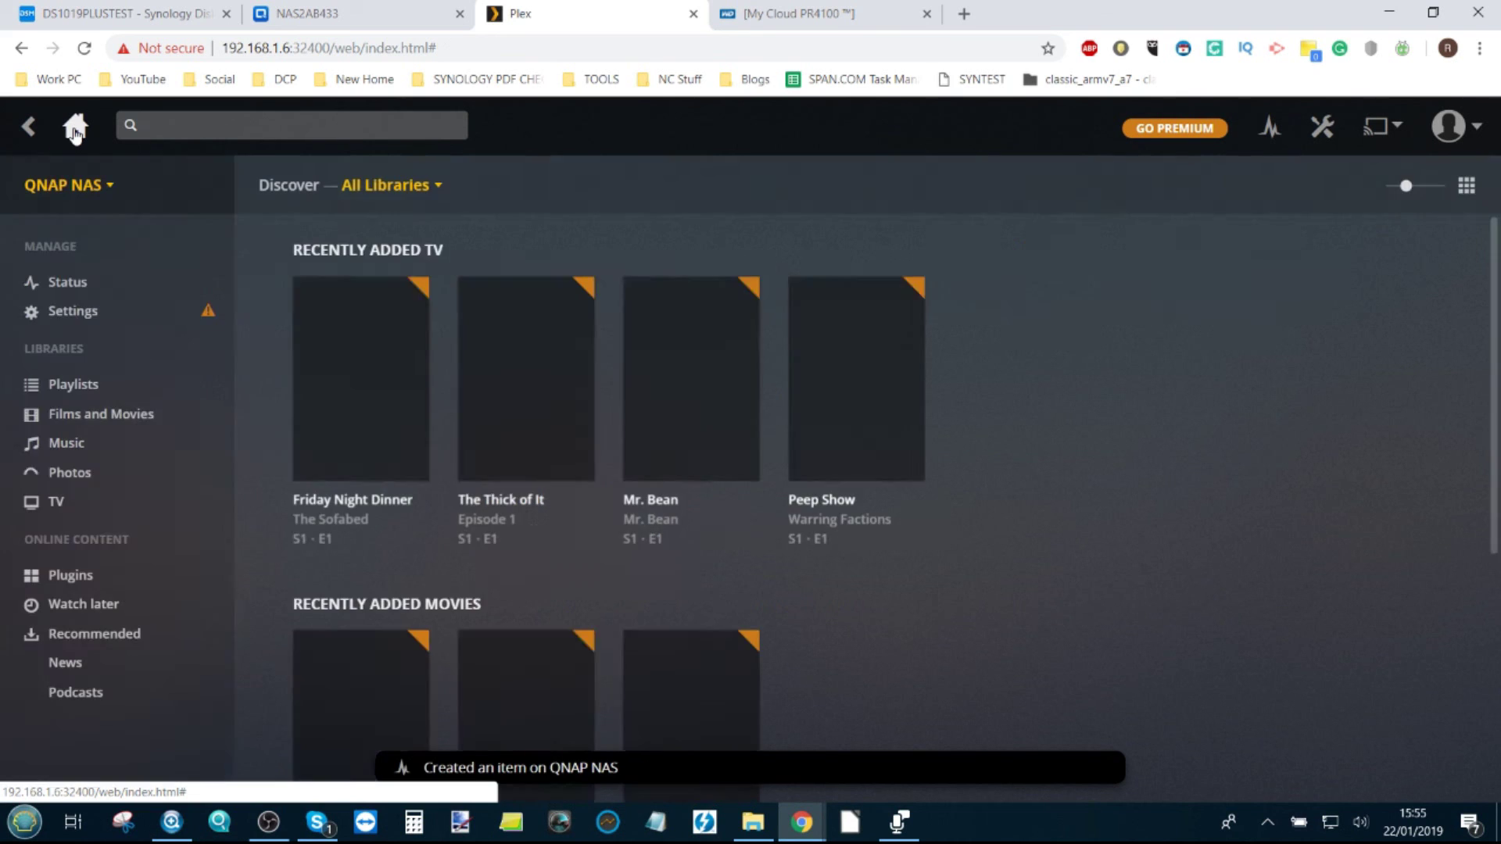
pyautogui.scroll(-8, 670, 446)
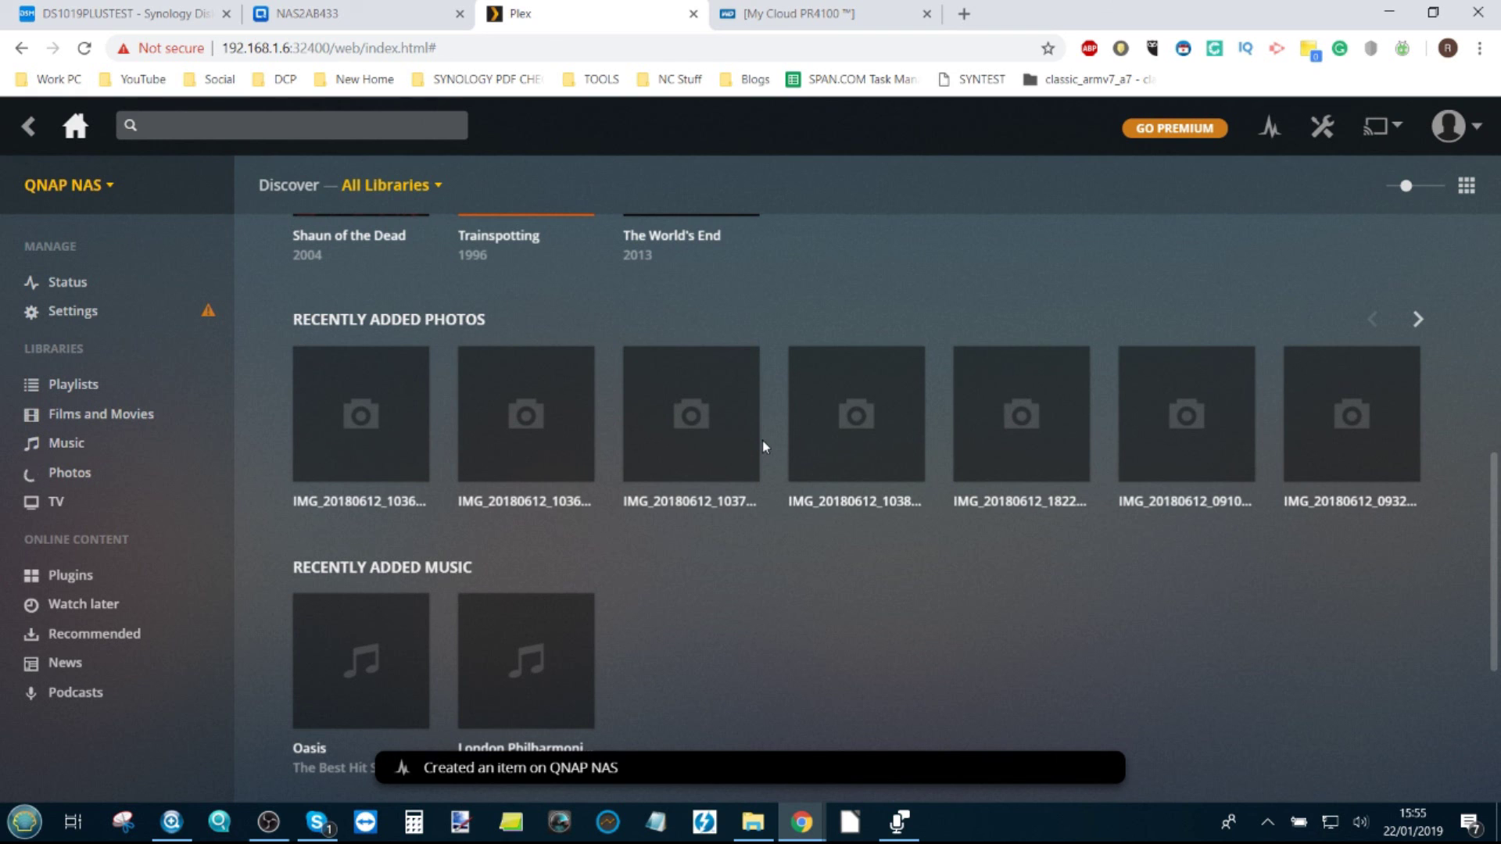
pyautogui.scroll(-4, 796, 462)
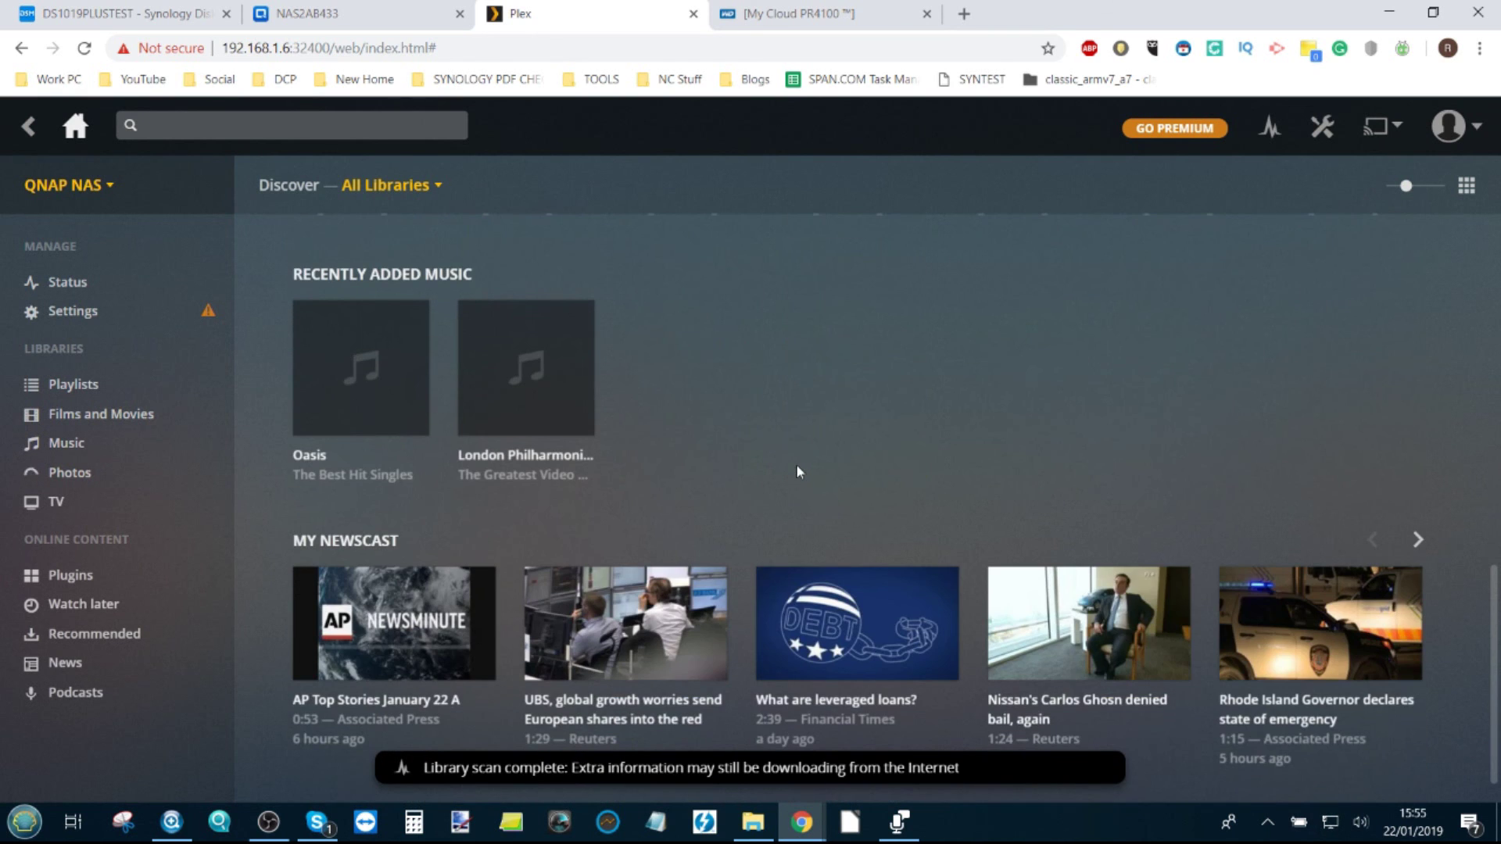
pyautogui.scroll(5, 796, 463)
pyautogui.scroll(8, 735, 500)
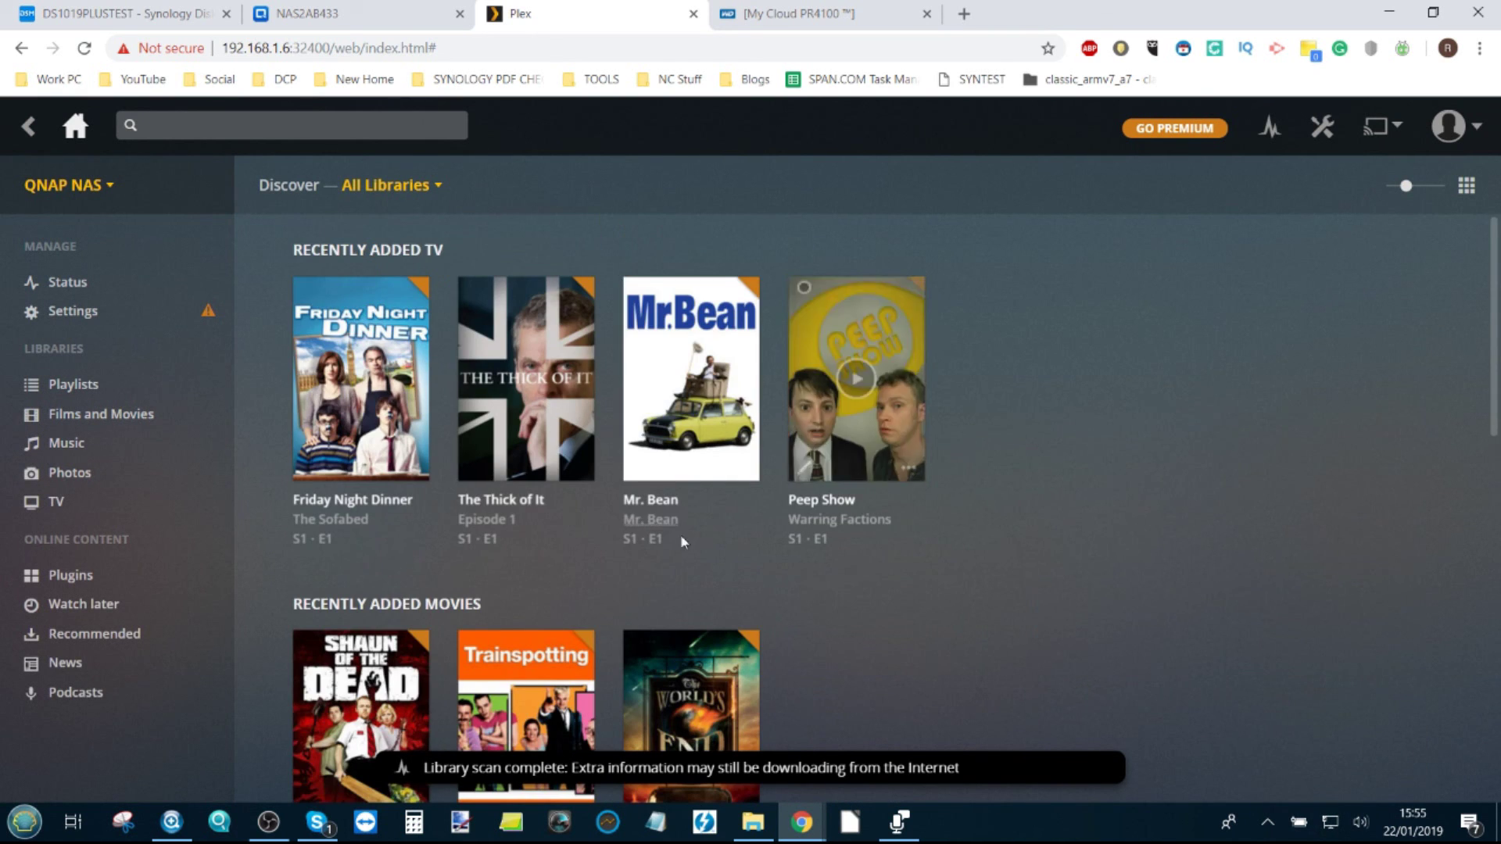
pyautogui.moveTo(361, 377)
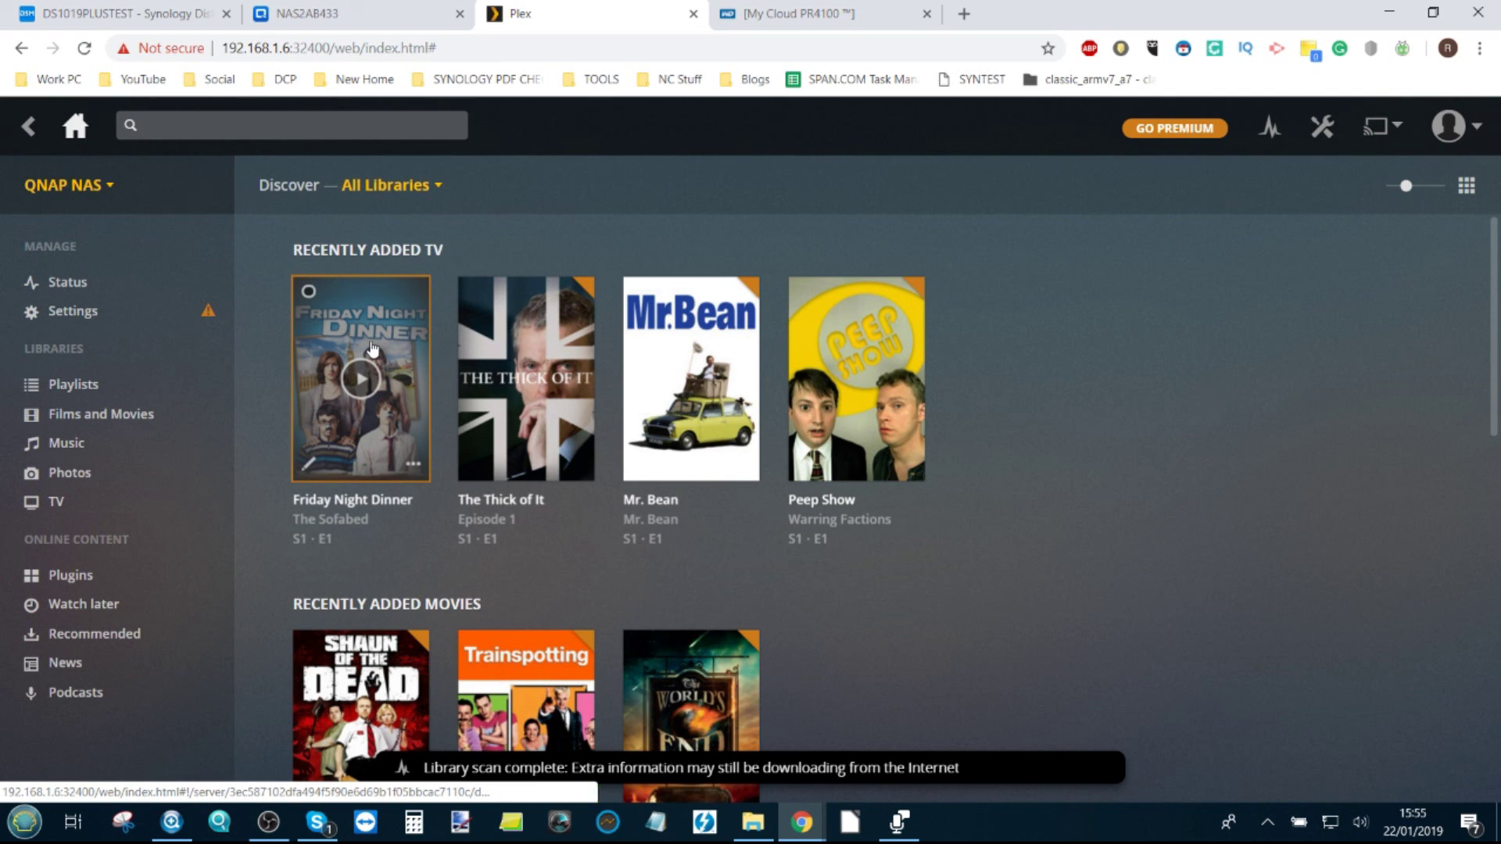
pyautogui.click(682, 322)
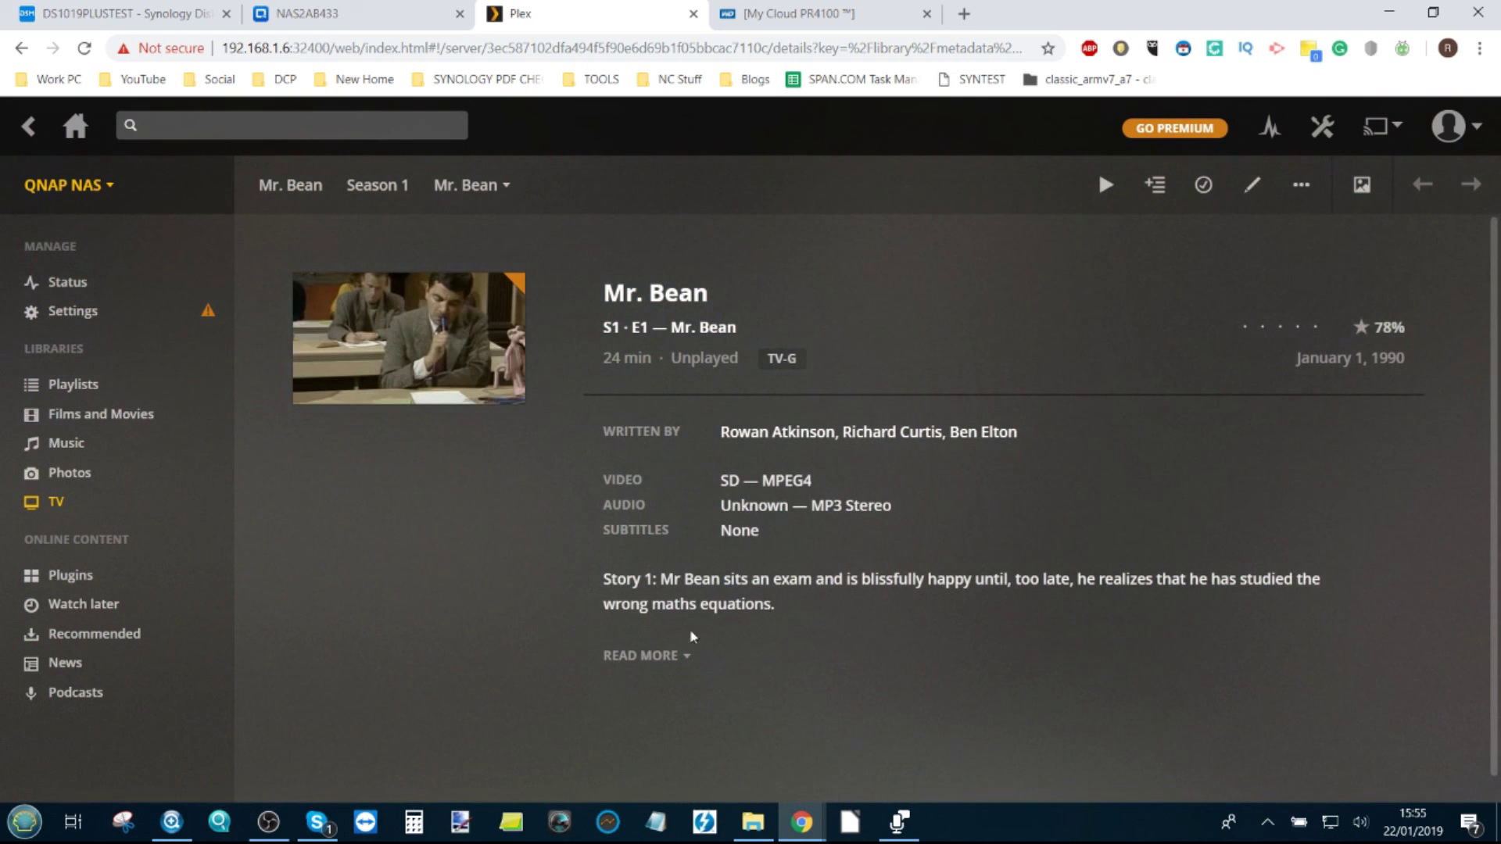
# Expand the Mr. Bean S1·E1 summary to reveal the exam, beach and church sneeze stories.
pyautogui.click(663, 658)
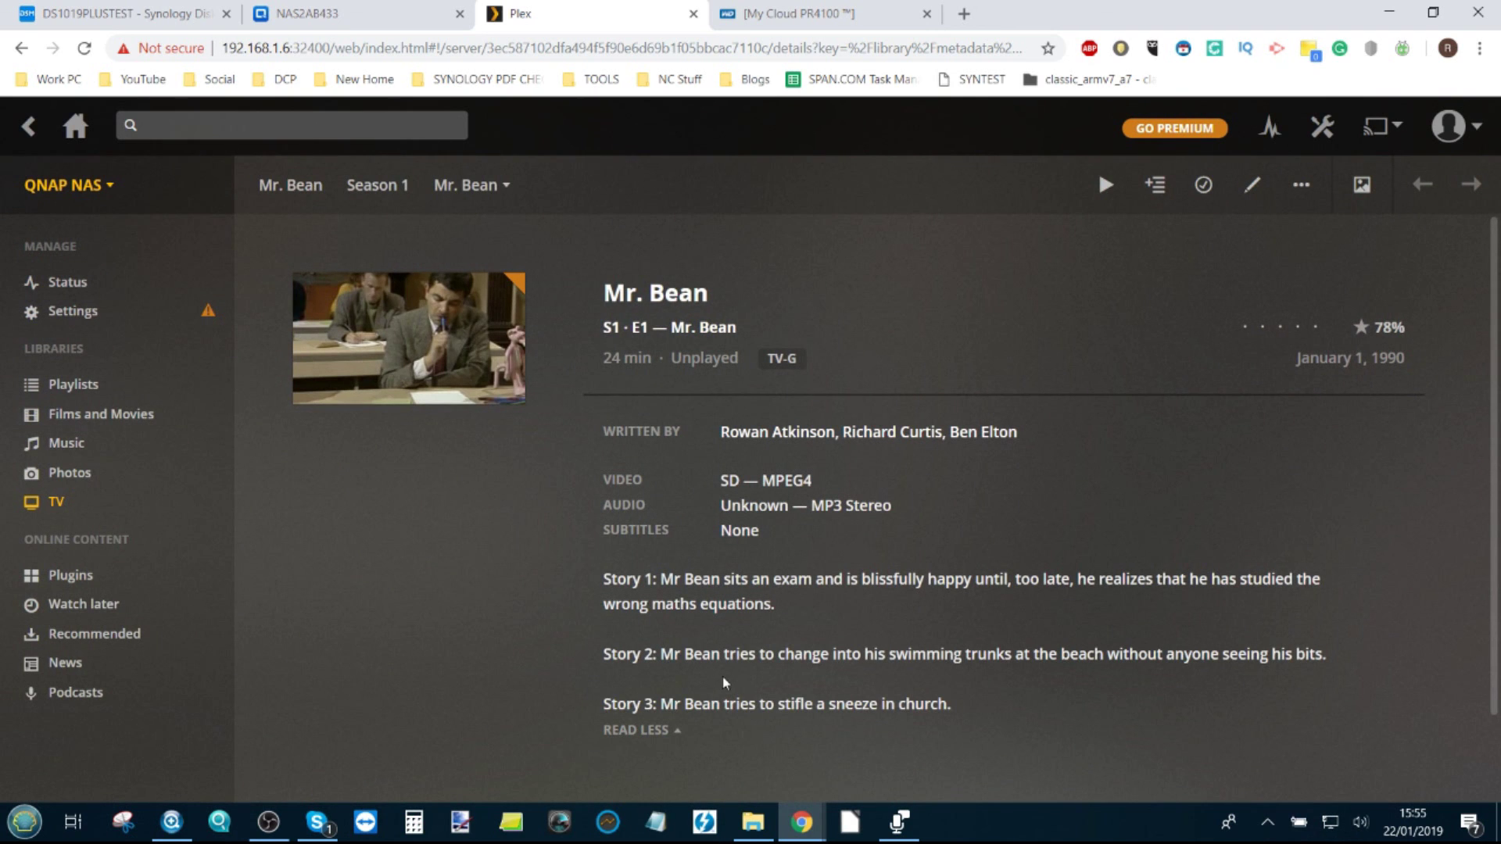